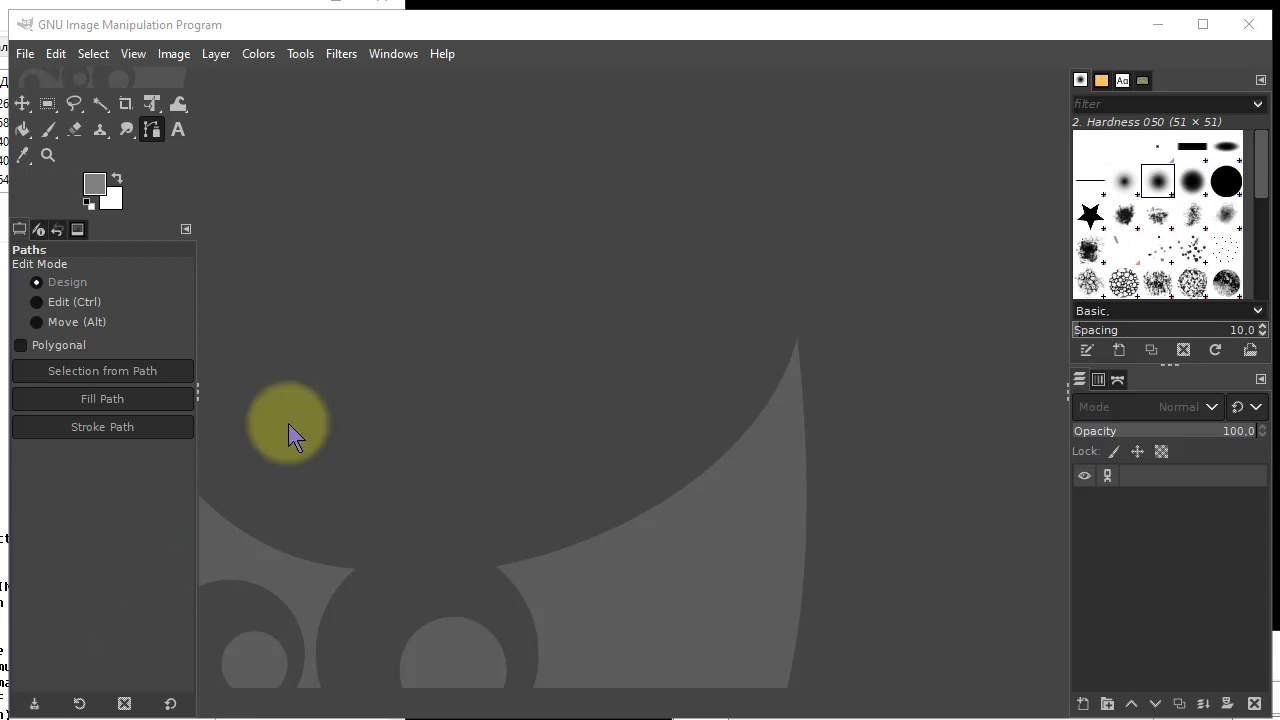
Check the GIMP version (2.10.36) in the About window, then begin a new image
click(447, 55)
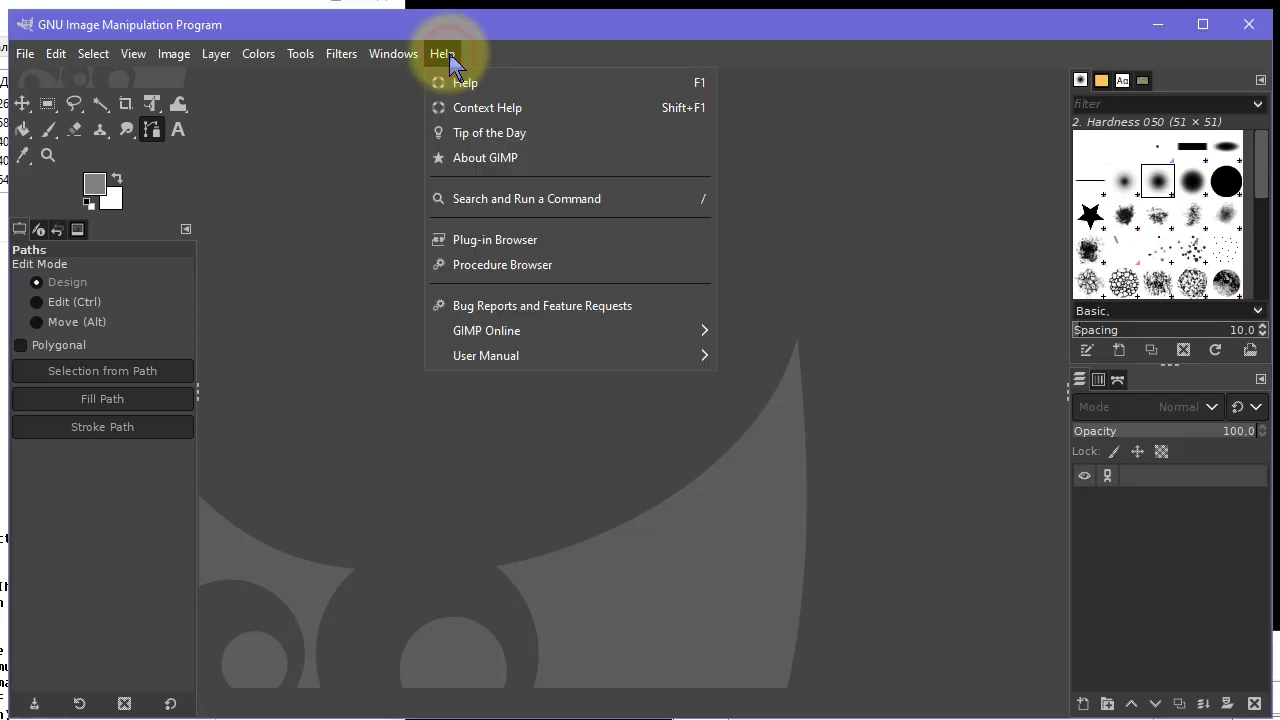
click(495, 157)
drag(539, 357, 935, 131)
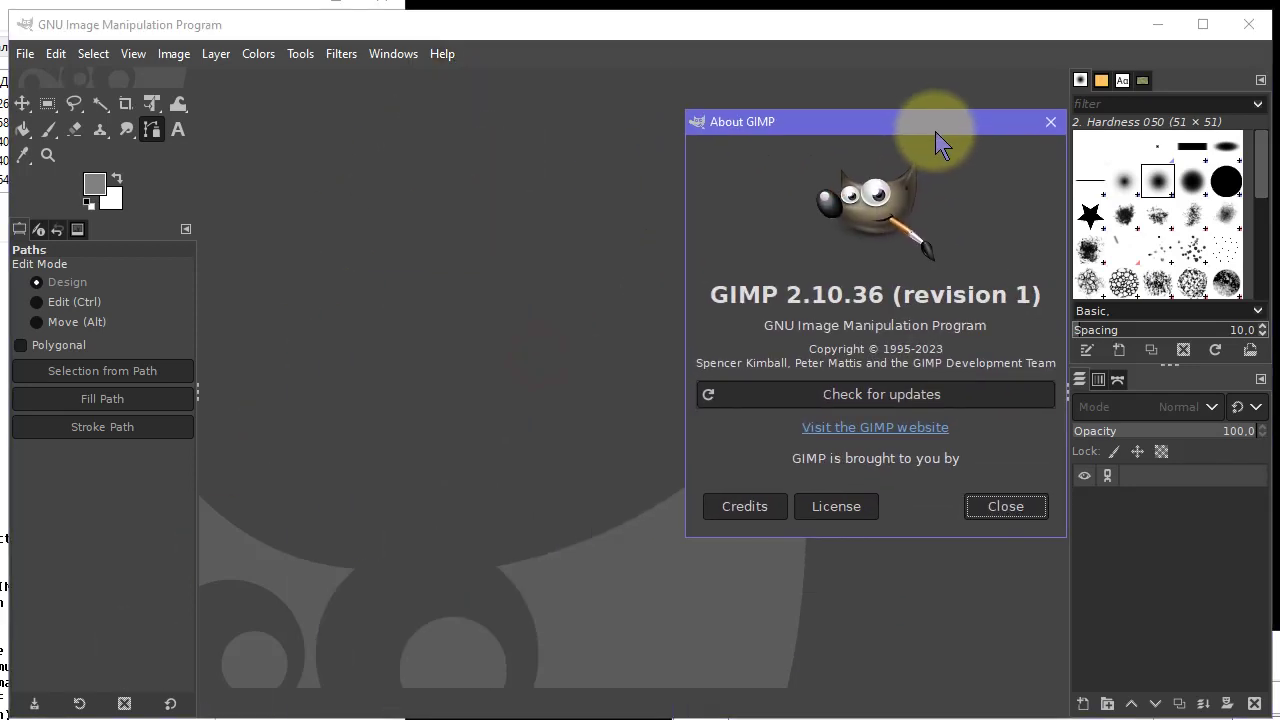
click(1005, 507)
click(26, 54)
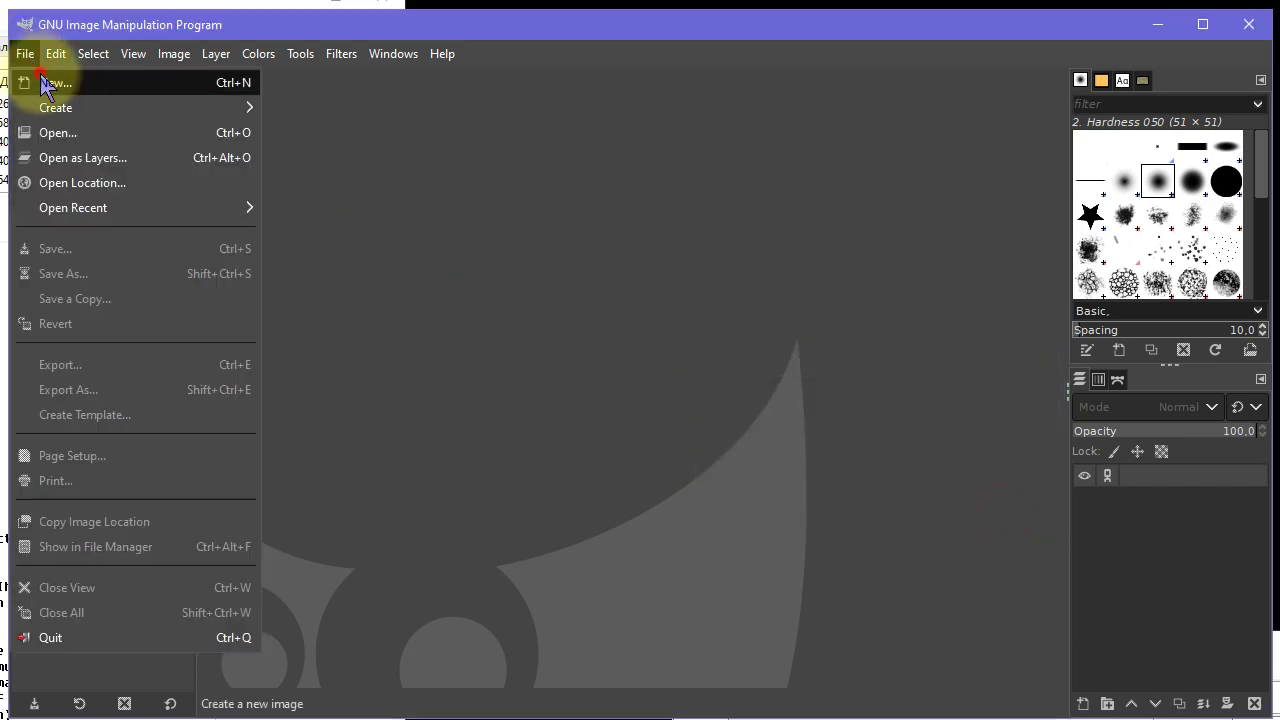
click(45, 84)
Create the 300×300 white image, zoom to 150% and choose the Paintbrush
click(583, 429)
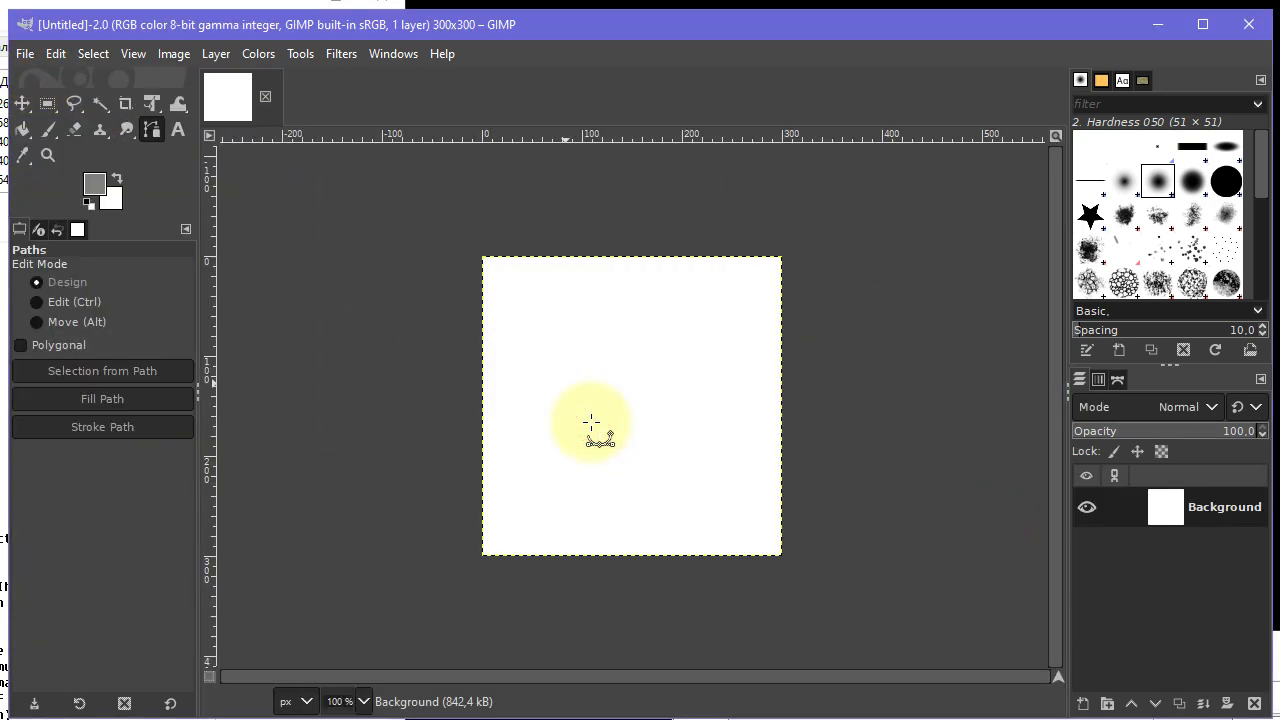
ctrl+scroll(620, 416, up, 1)
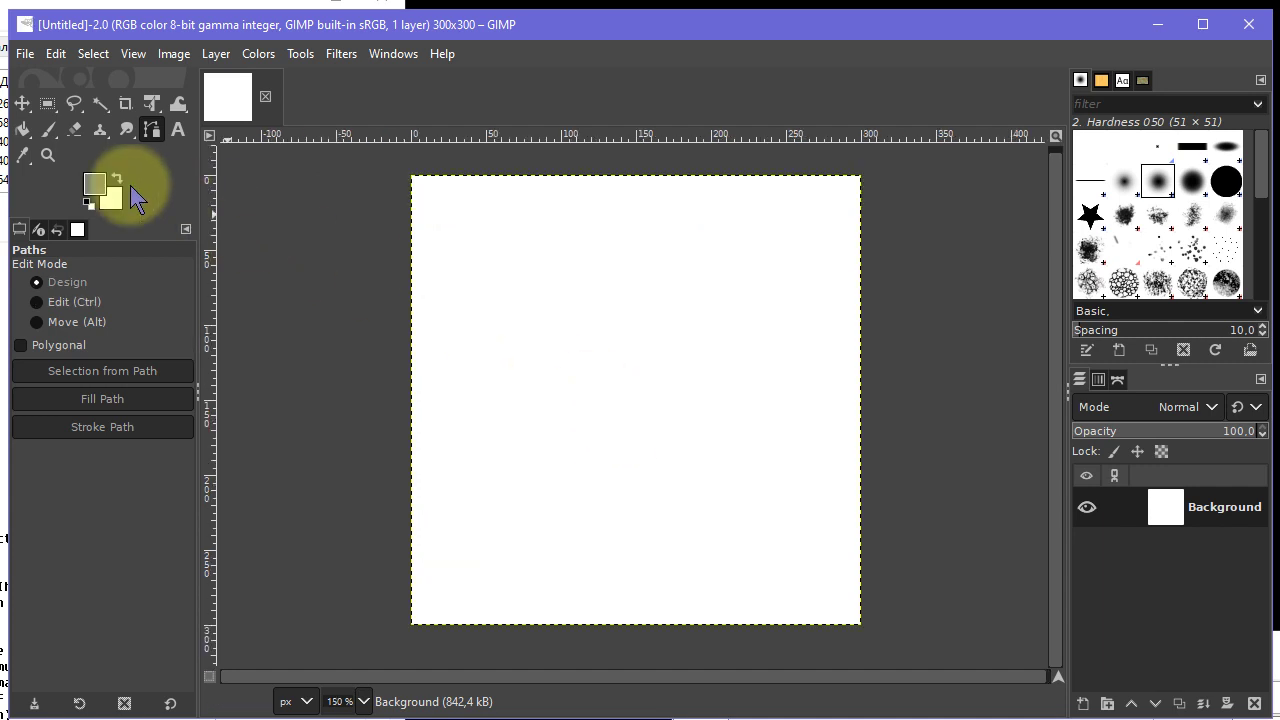
click(45, 131)
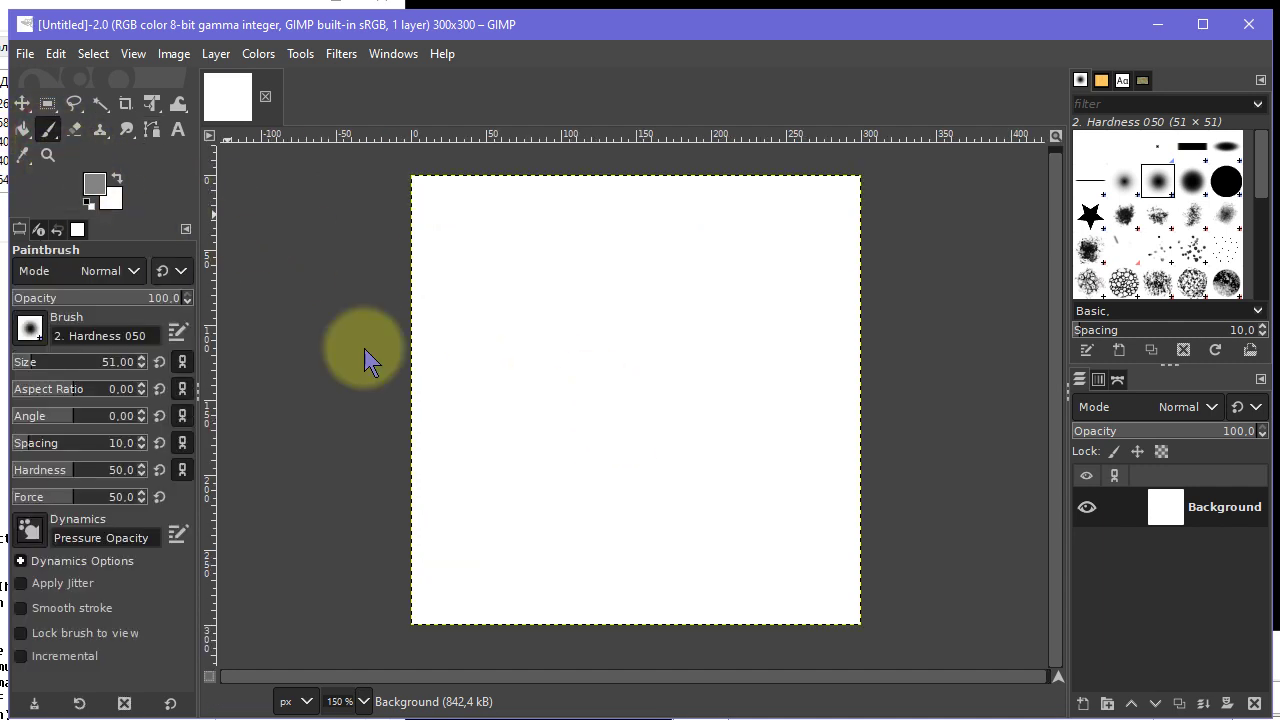
Paint a grey dab, two zigzag strokes and three diagonal strokes across the canvas
click(471, 268)
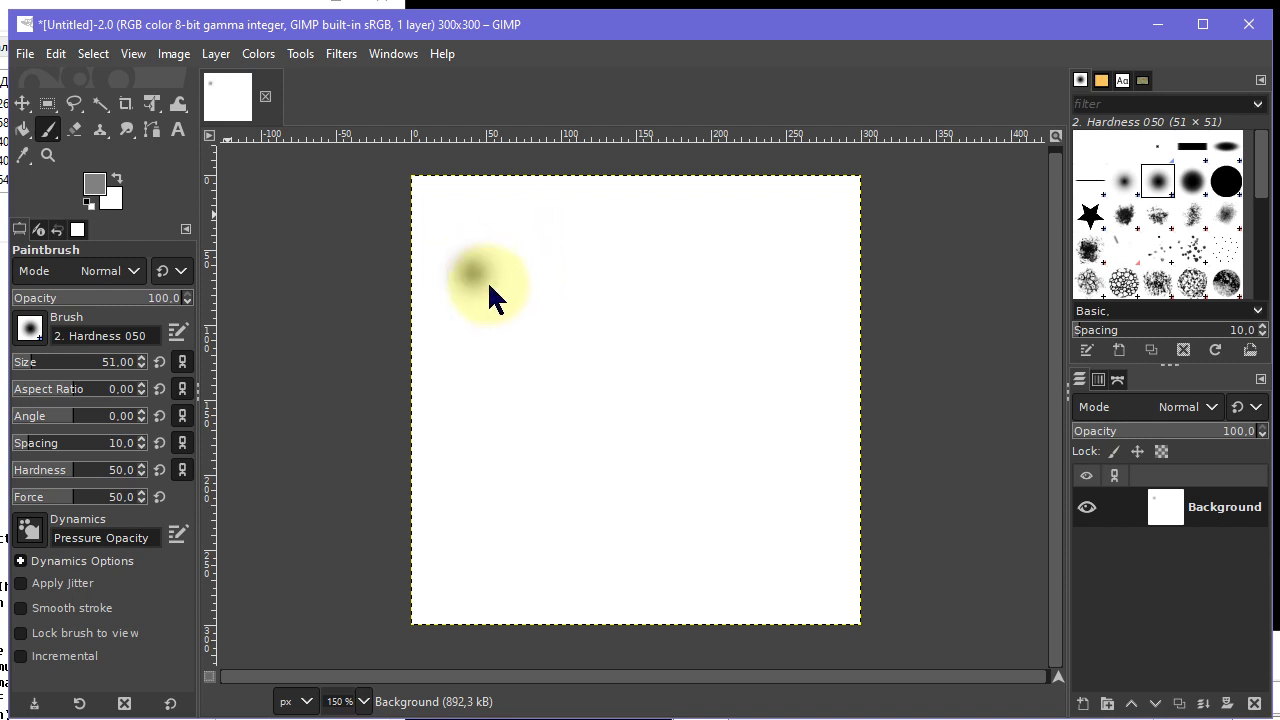
drag(500, 253, 623, 286)
mouse_move(600, 363)
mouse_down()
mouse_move(723, 303)
mouse_move(770, 345)
mouse_up()
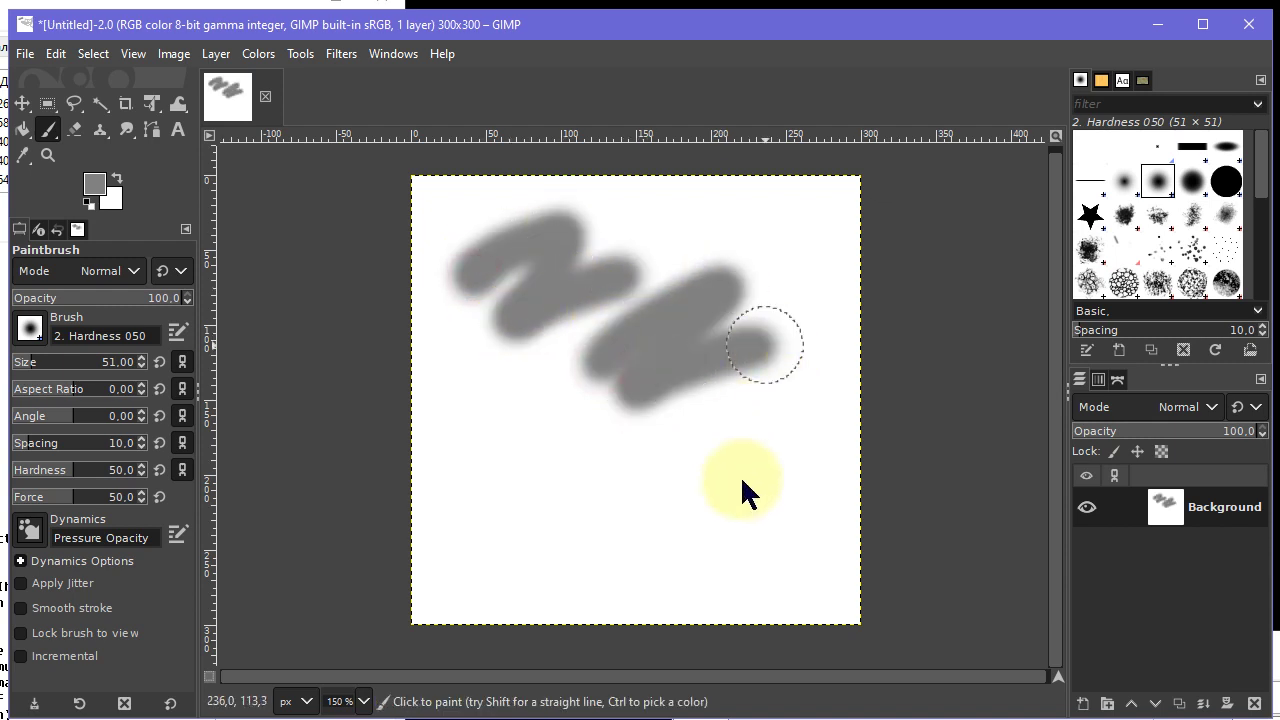
drag(743, 494, 787, 522)
drag(425, 345, 595, 440)
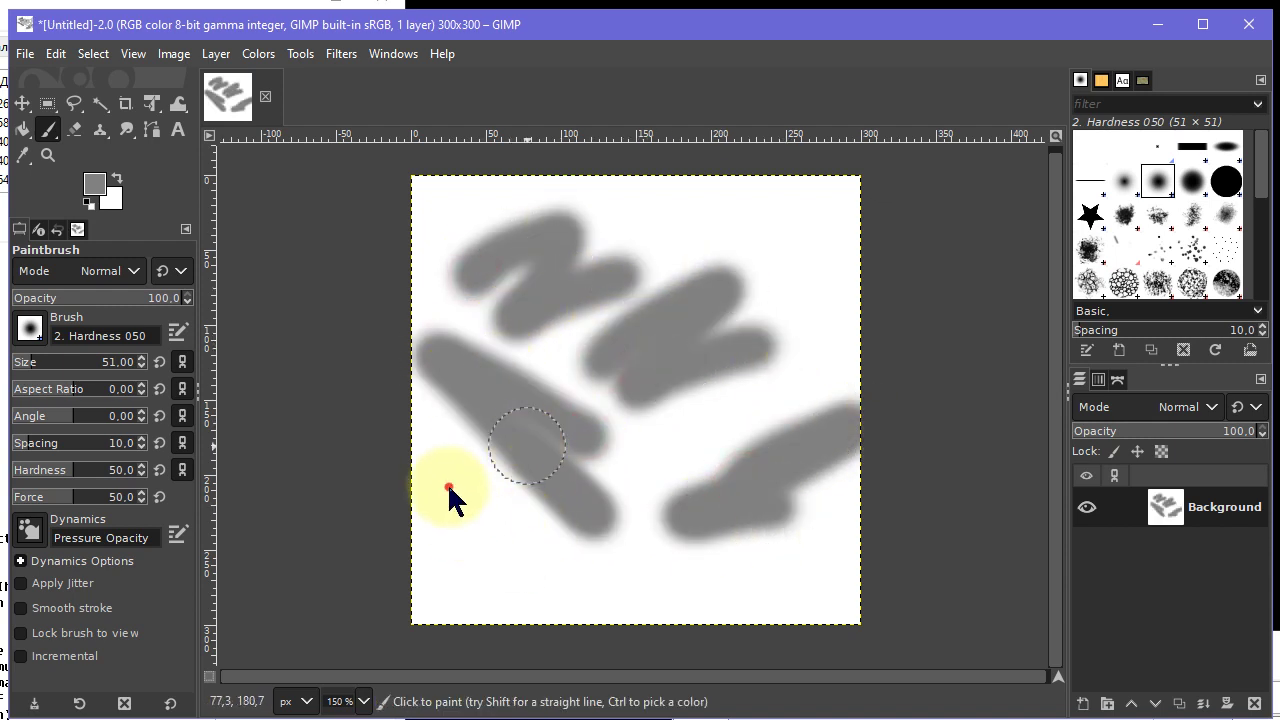
drag(445, 480, 530, 600)
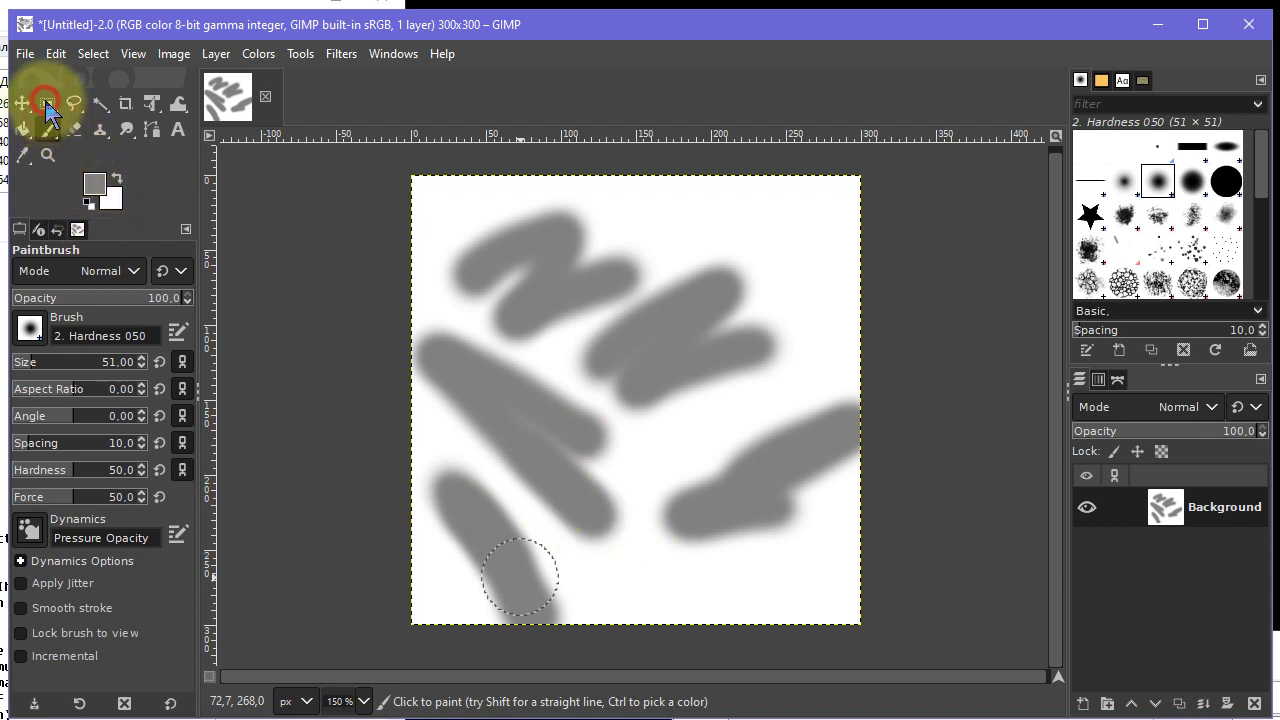
Draw a large rectangle selection covering most of the grey strokes
key(c)
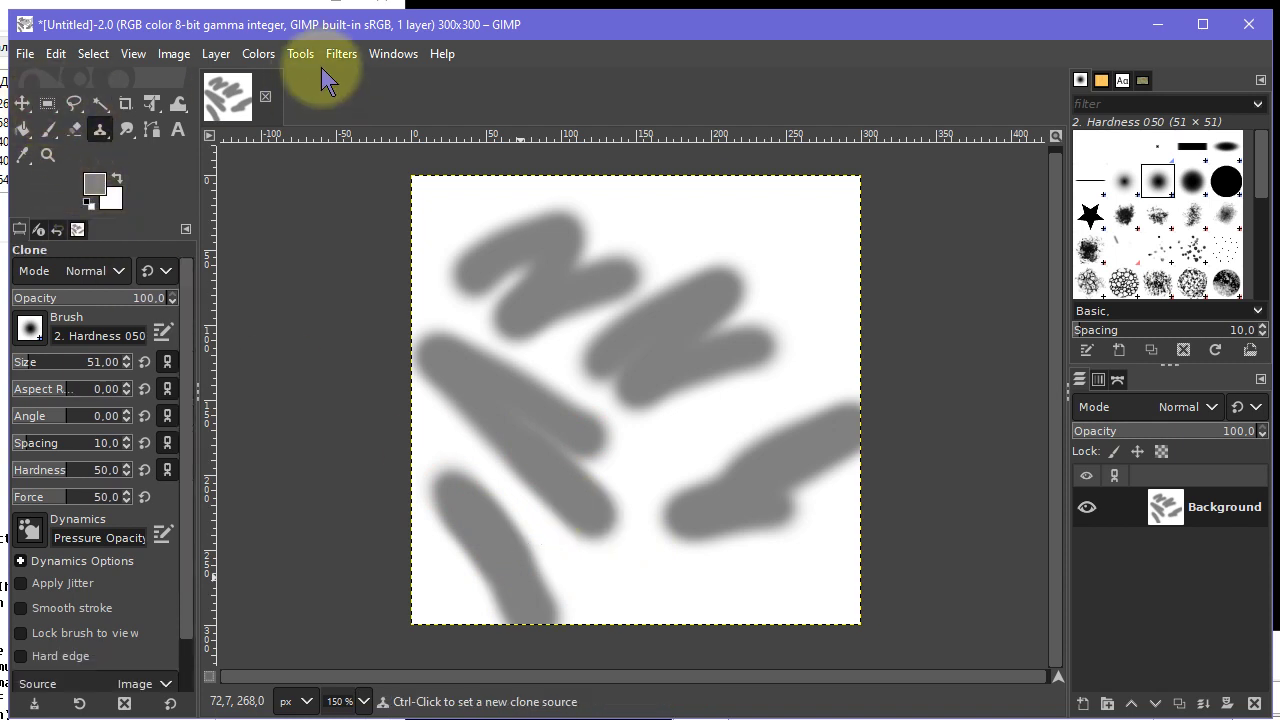
click(288, 55)
mouse_move(349, 83)
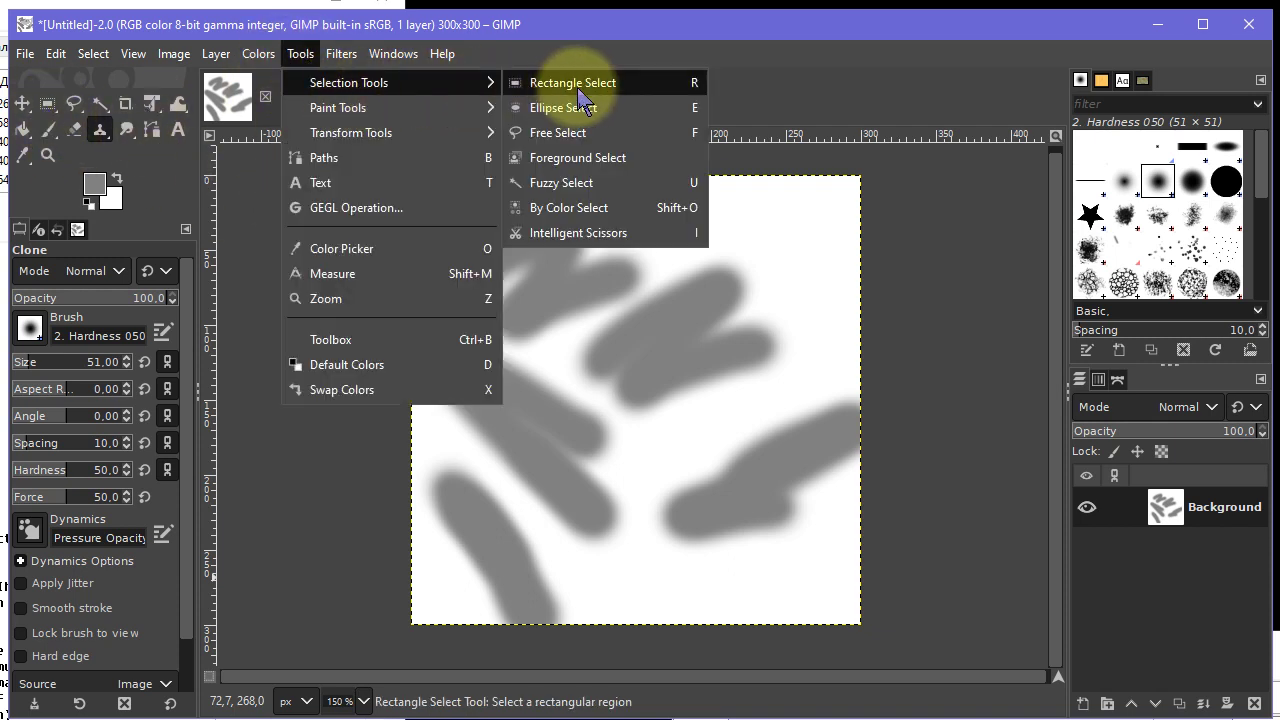
click(572, 84)
mouse_move(453, 216)
mouse_down()
mouse_move(546, 296)
mouse_move(810, 587)
mouse_up()
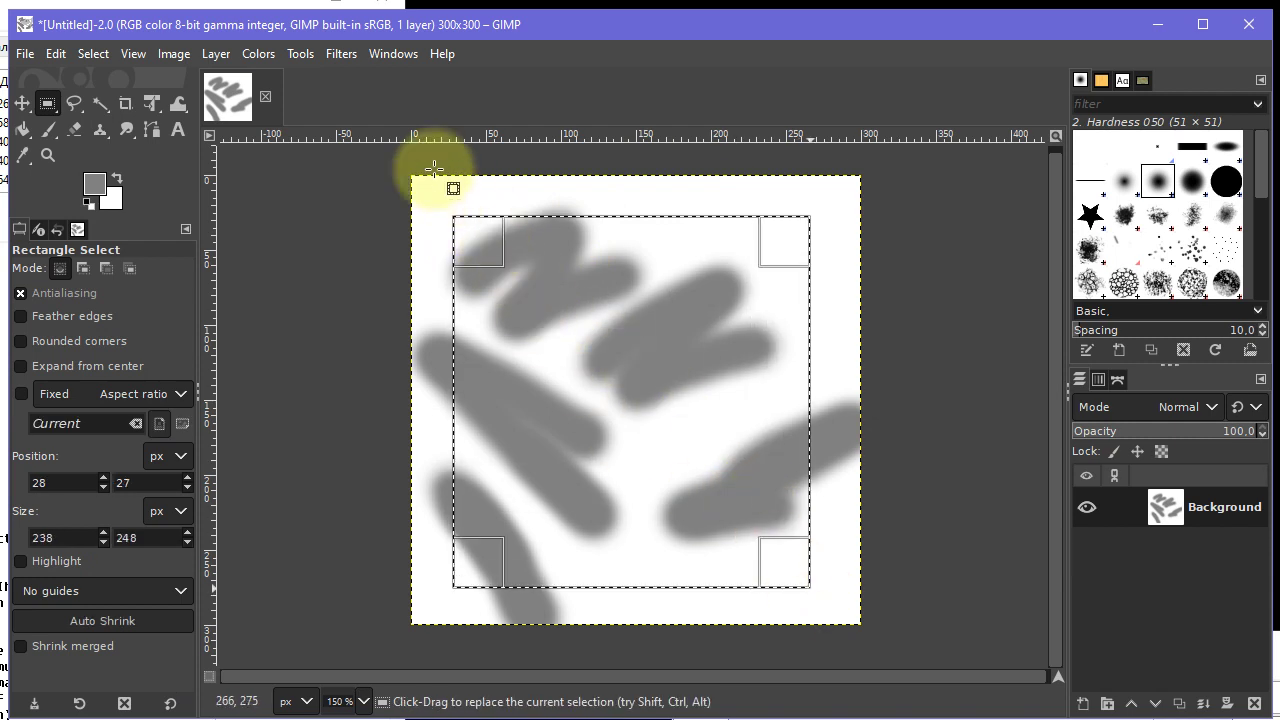
Run FFT Forward on the 238×248 selection and dismiss the plug-in error
click(341, 53)
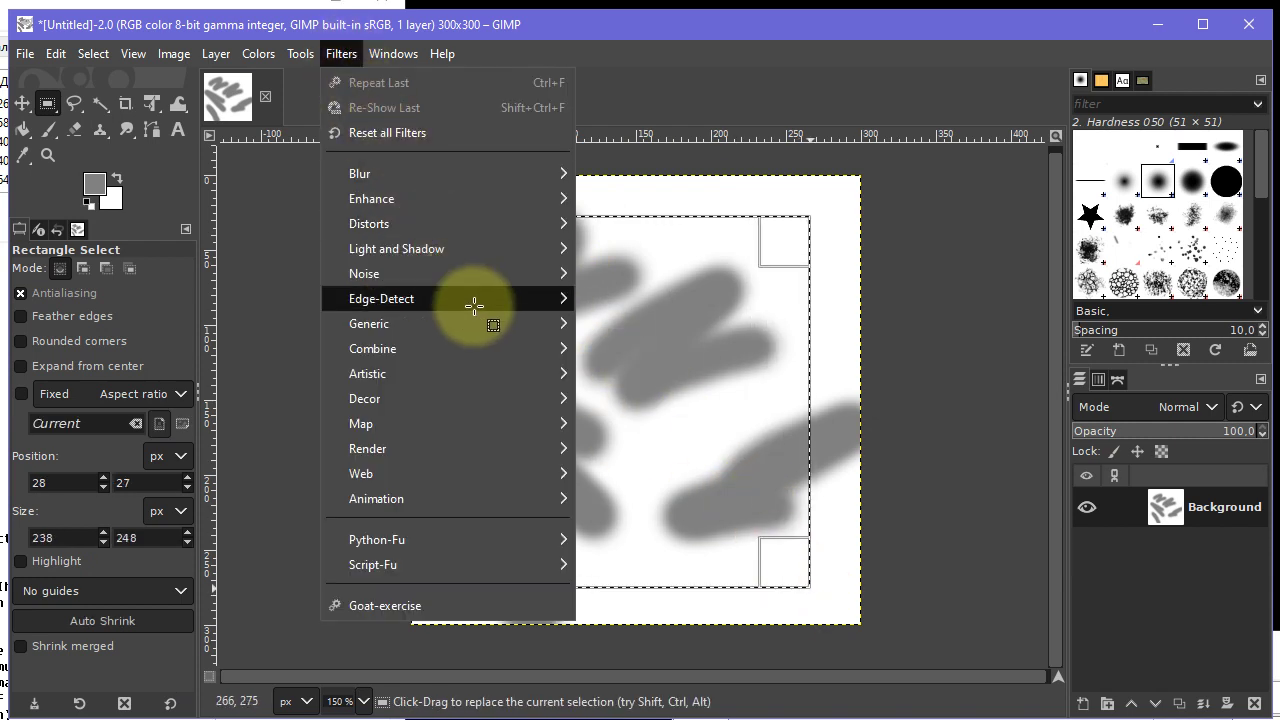
mouse_move(369, 323)
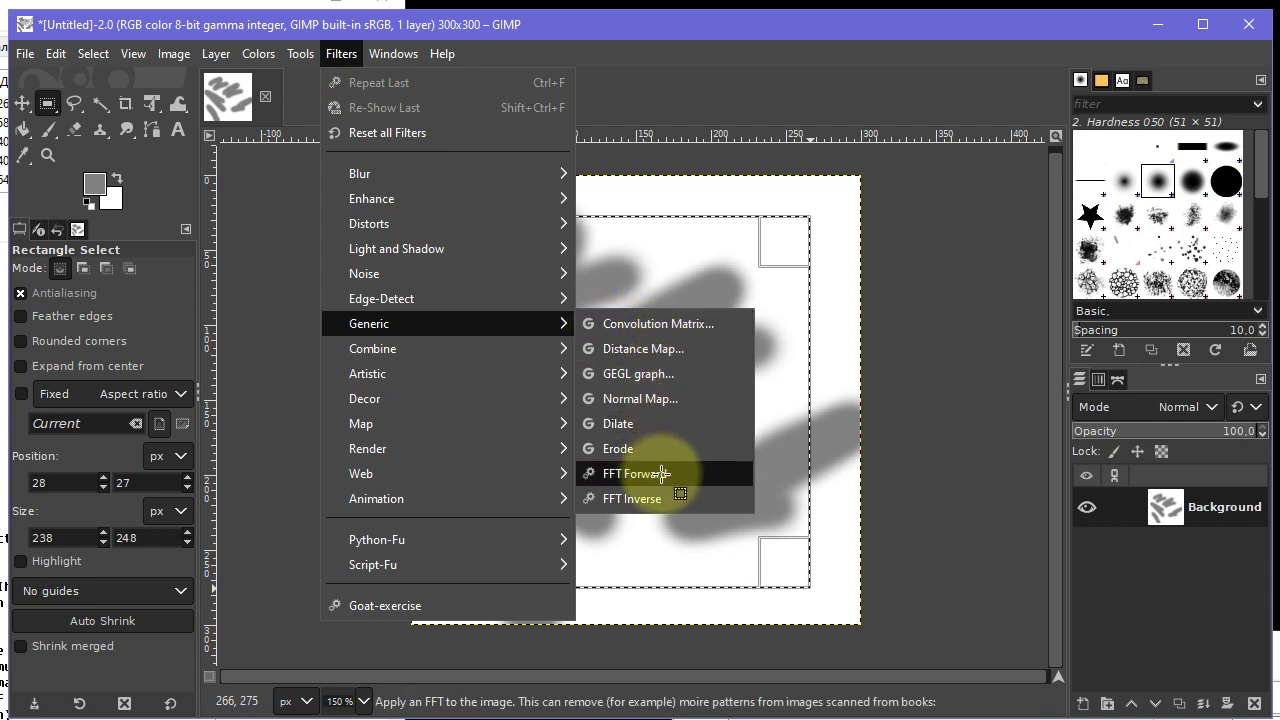
click(662, 474)
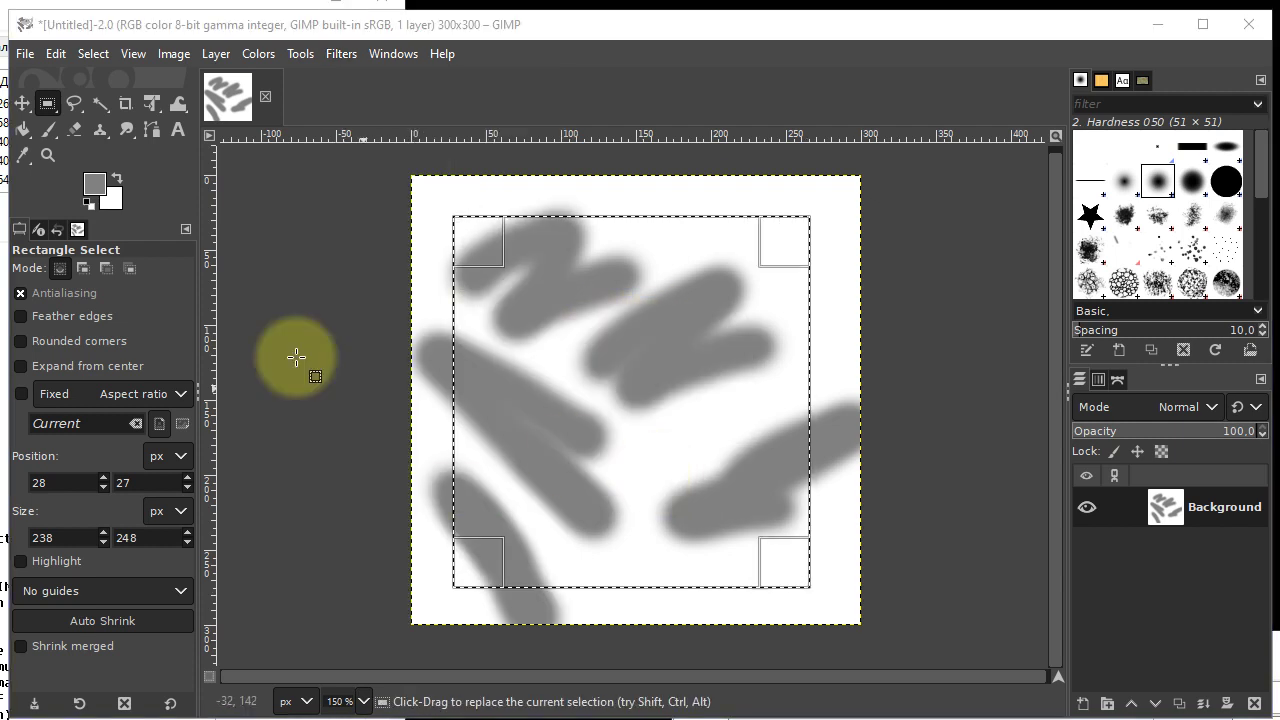
drag(537, 243, 698, 382)
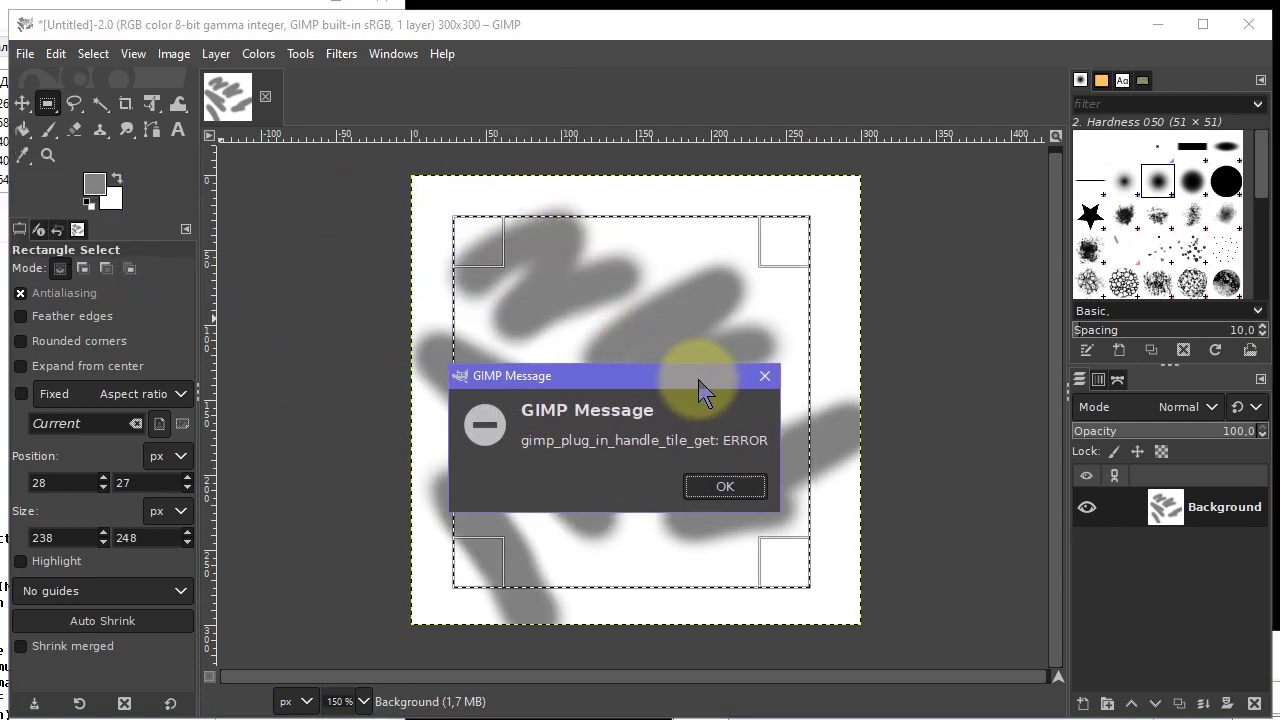
click(704, 489)
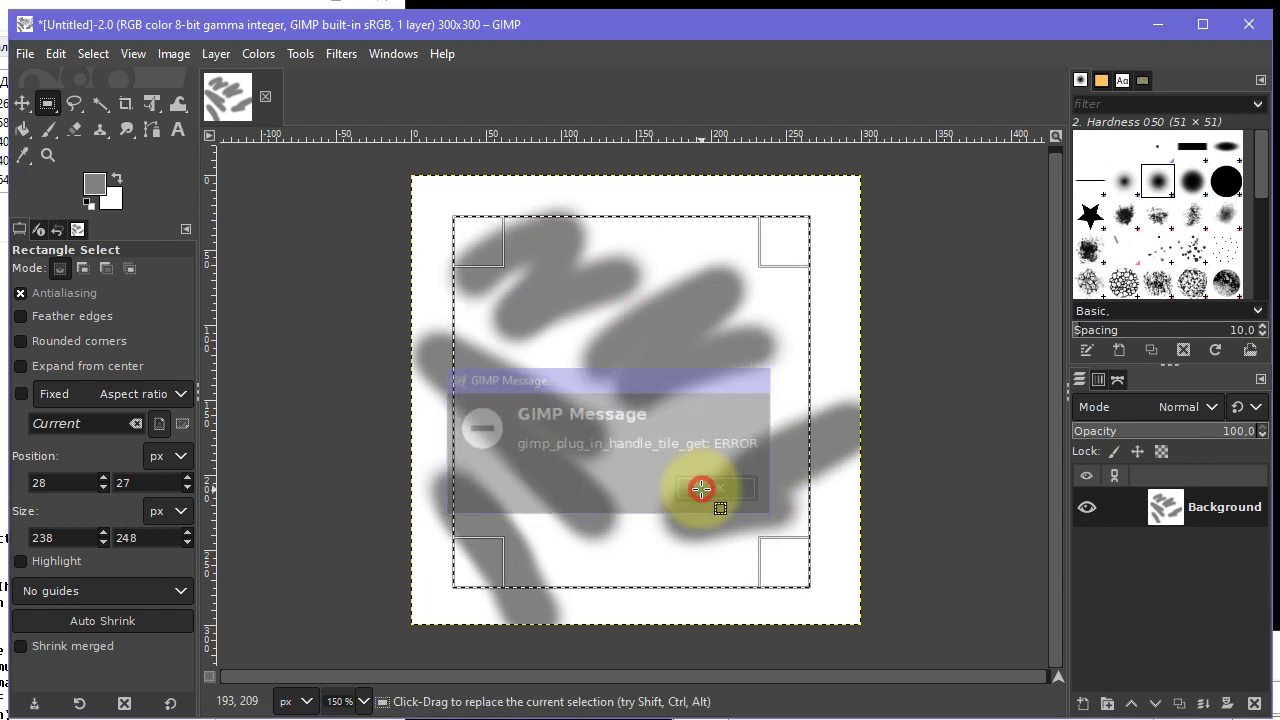
Select a 279×285 rectangle from the top-left corner, apply FFT Forward, then undo it
click(397, 164)
drag(397, 162, 813, 546)
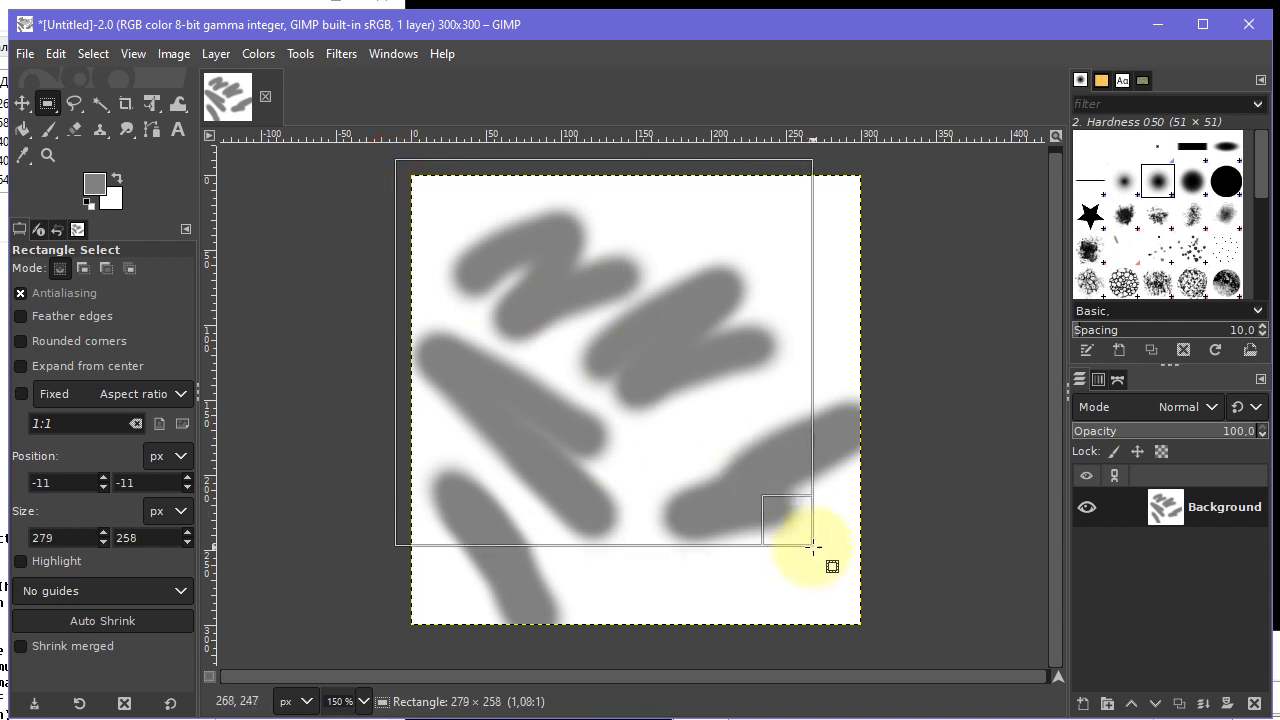
click(340, 54)
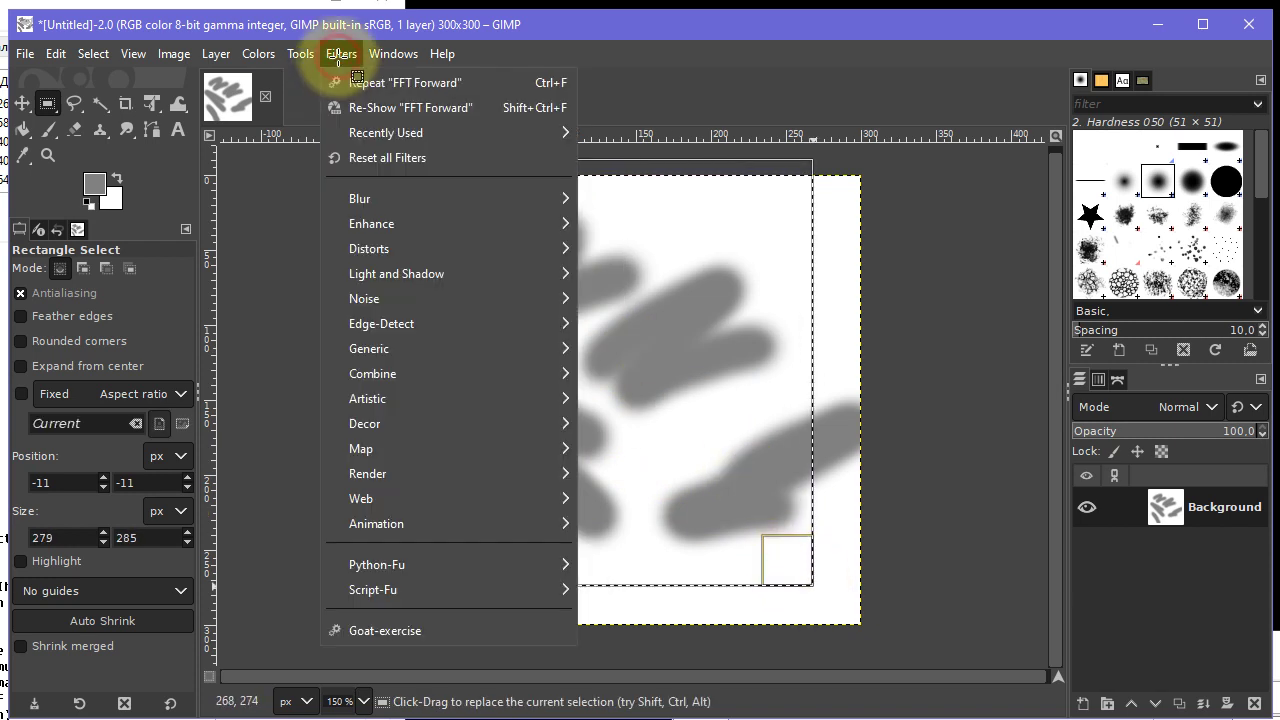
click(478, 88)
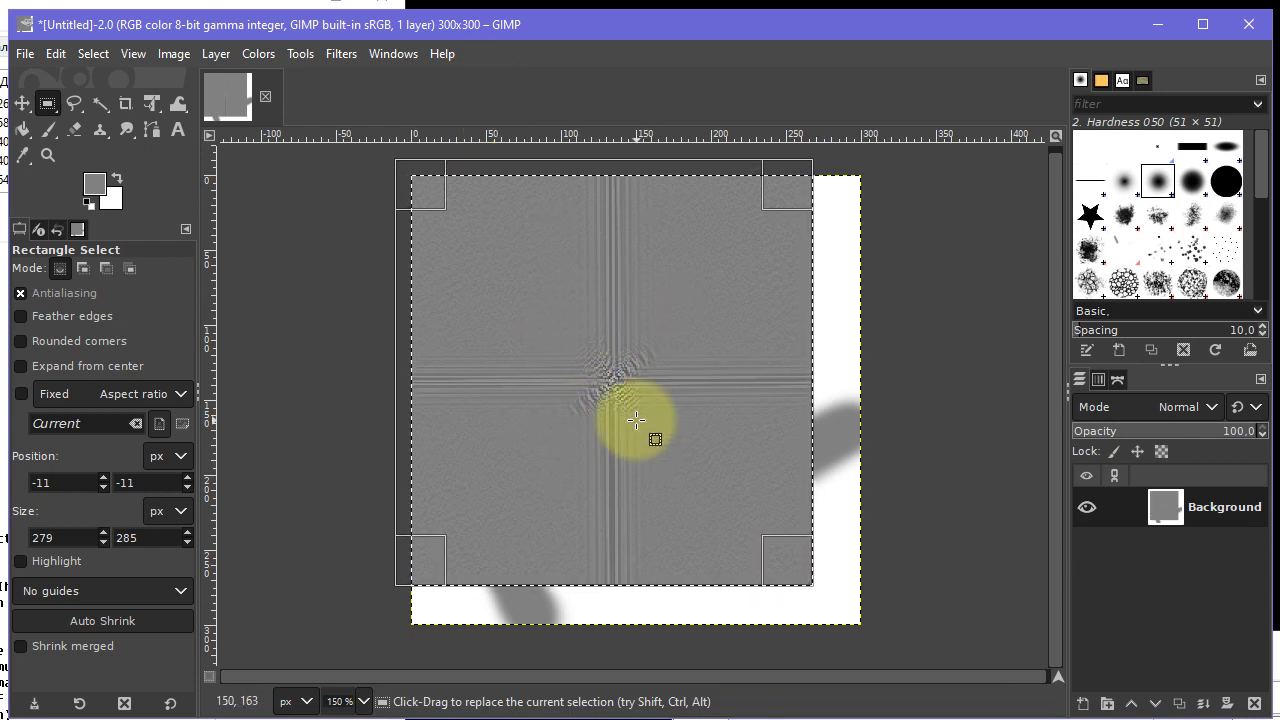
key(ctrl+z)
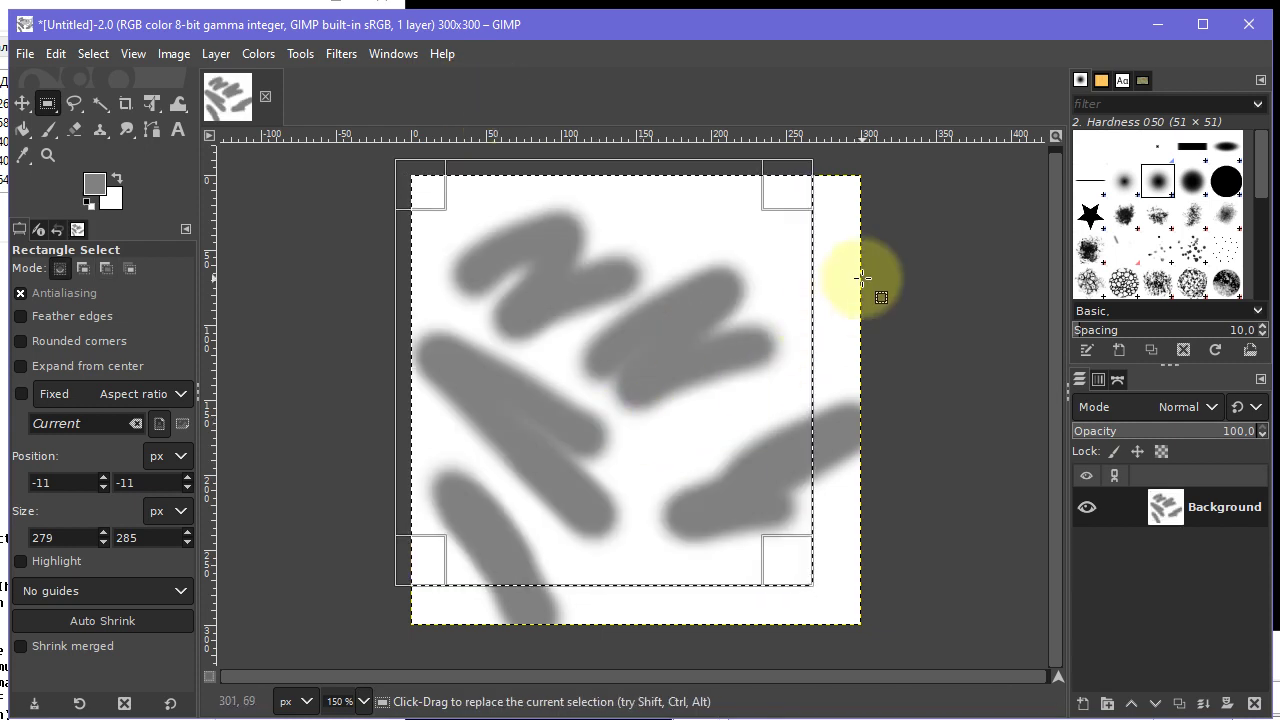
Select a rectangle from the top-right corner, rerun FFT Forward, and dismiss the crash
click(888, 269)
drag(880, 162, 470, 578)
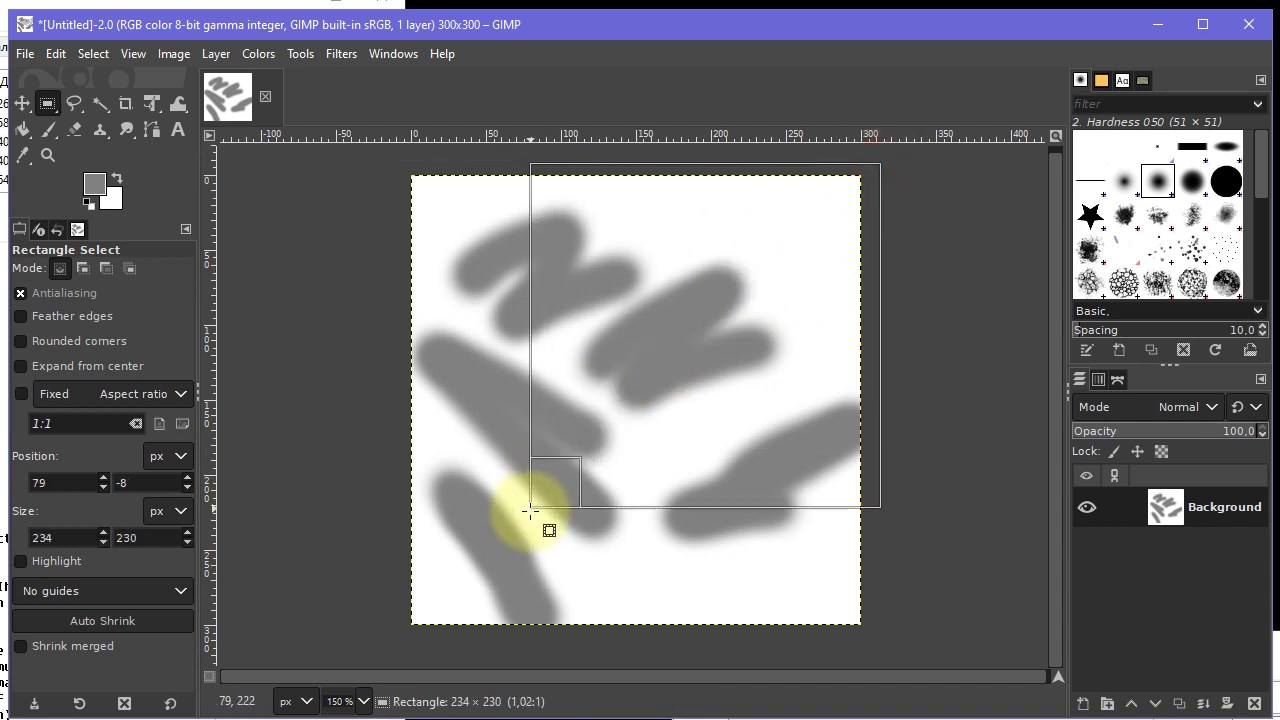
click(341, 54)
click(393, 90)
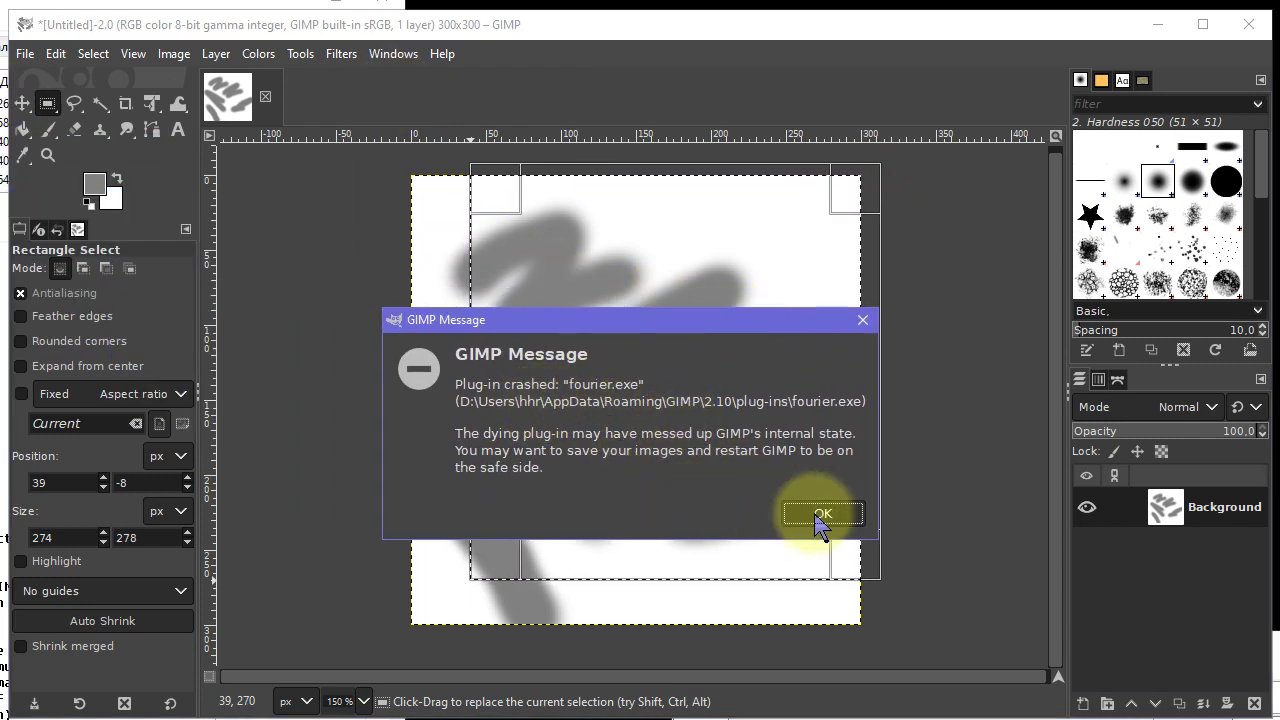
click(818, 514)
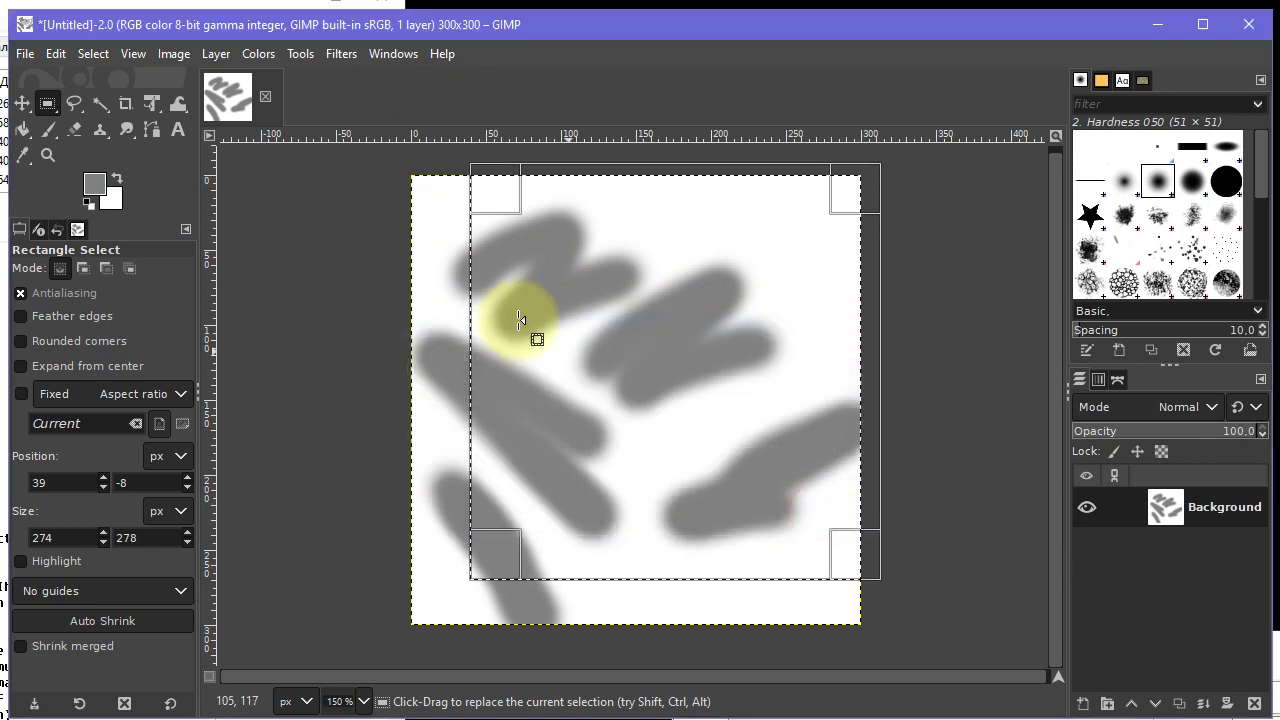
Retry FFT Forward on a 283×282 square selection and move the crash warning aside
click(347, 177)
drag(398, 640, 816, 219)
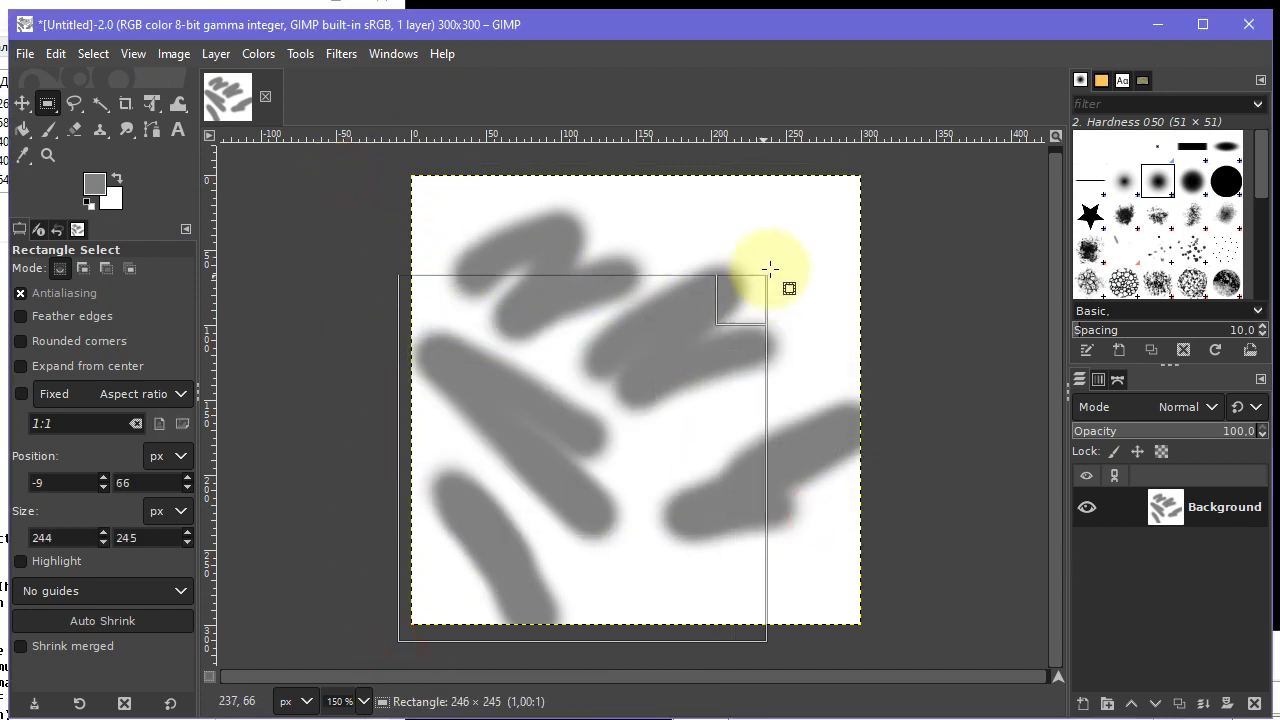
click(341, 53)
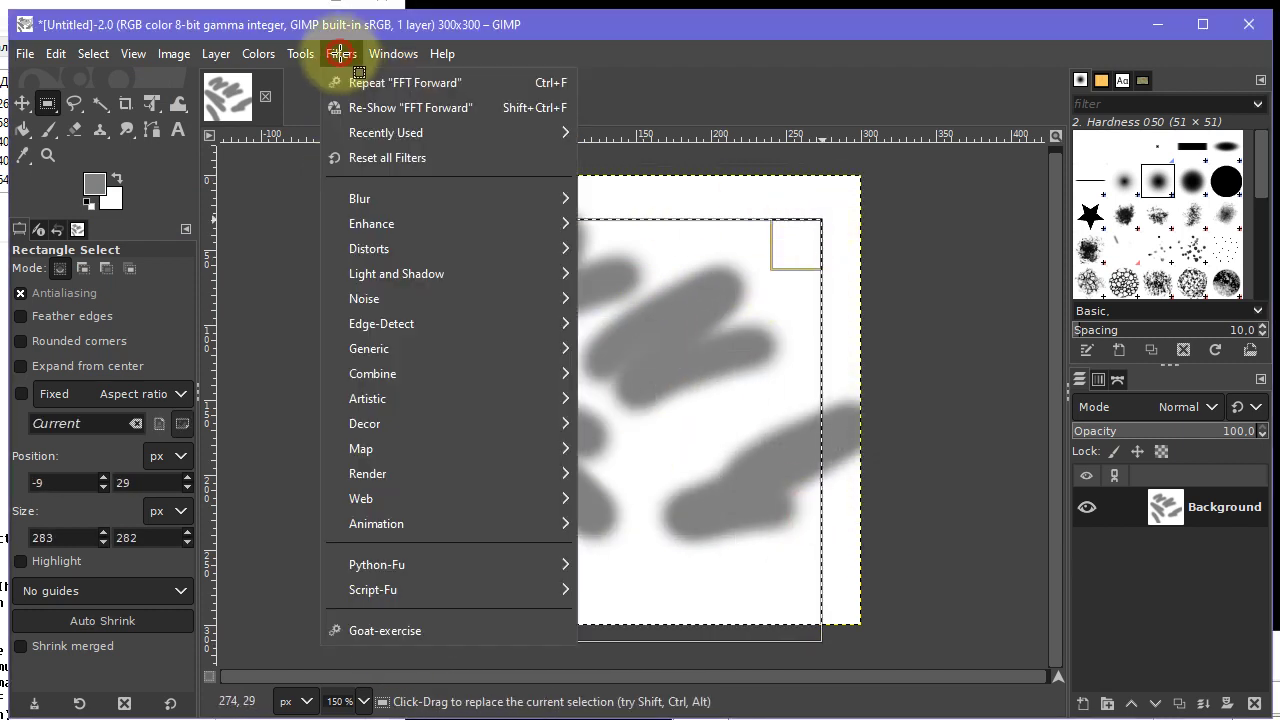
click(383, 83)
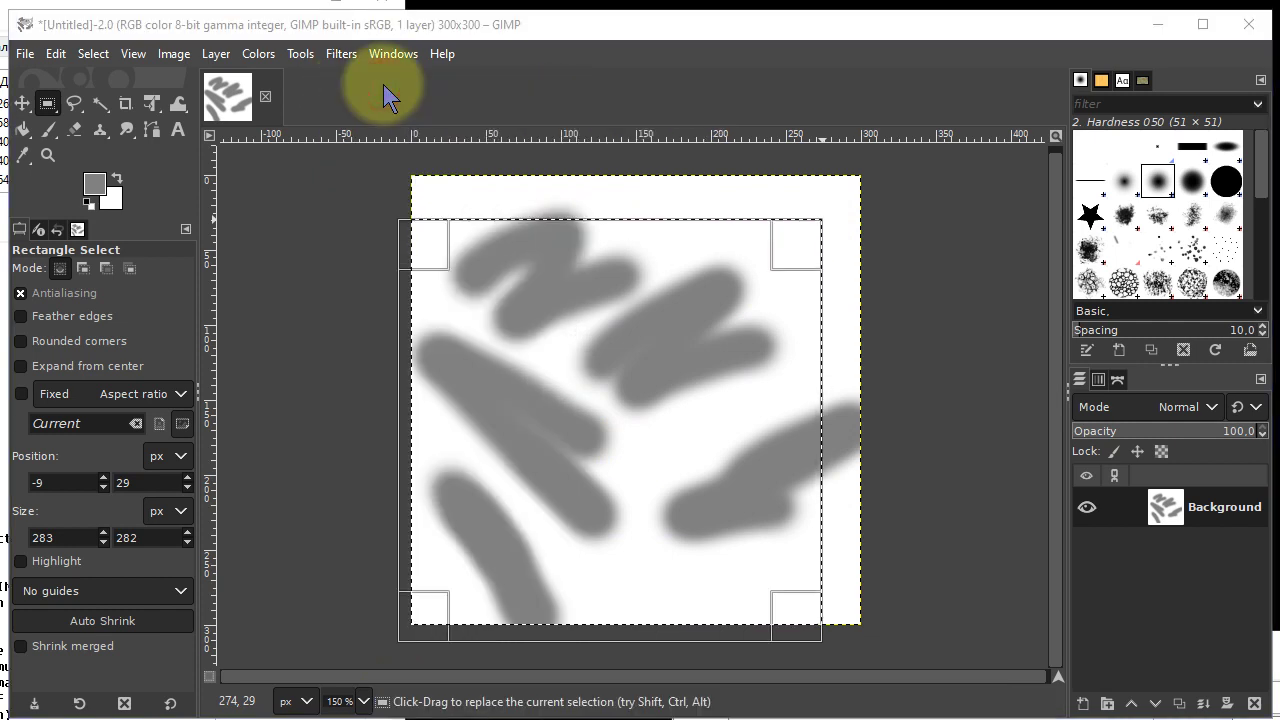
drag(463, 245, 676, 308)
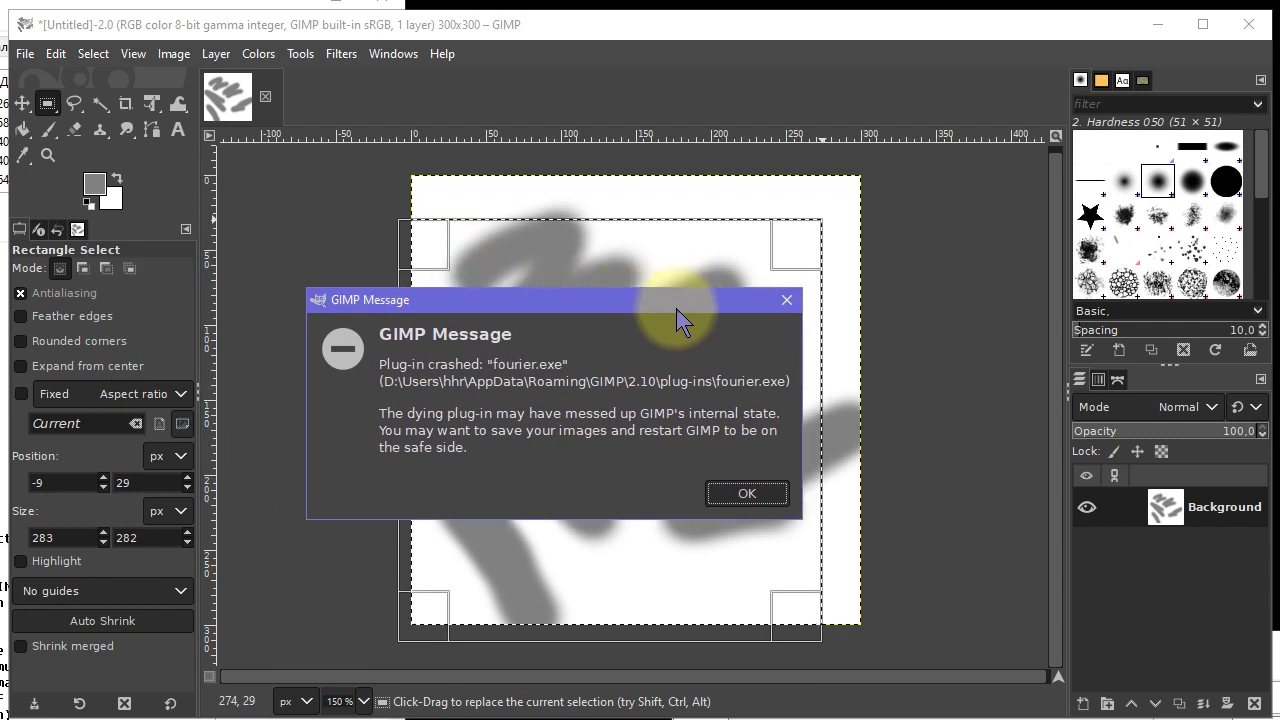
Select a 321×315 area spanning the whole image, apply FFT Forward, then undo it
click(747, 493)
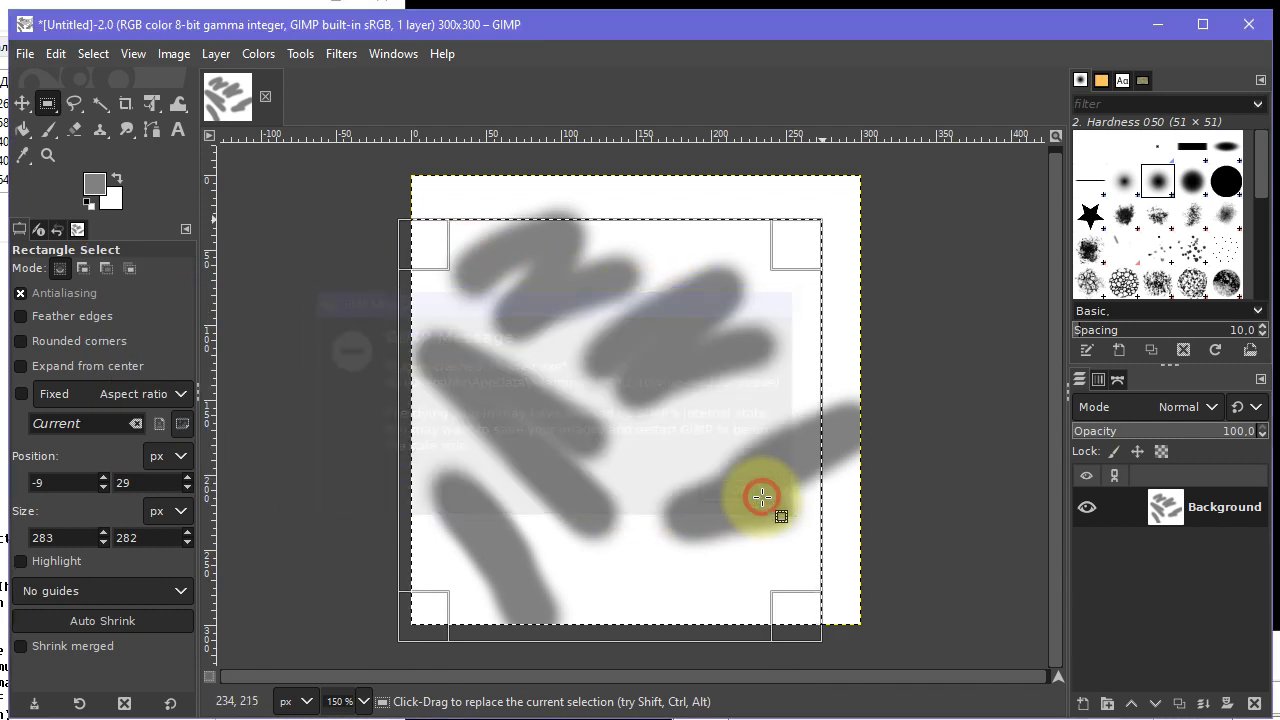
drag(392, 164, 872, 636)
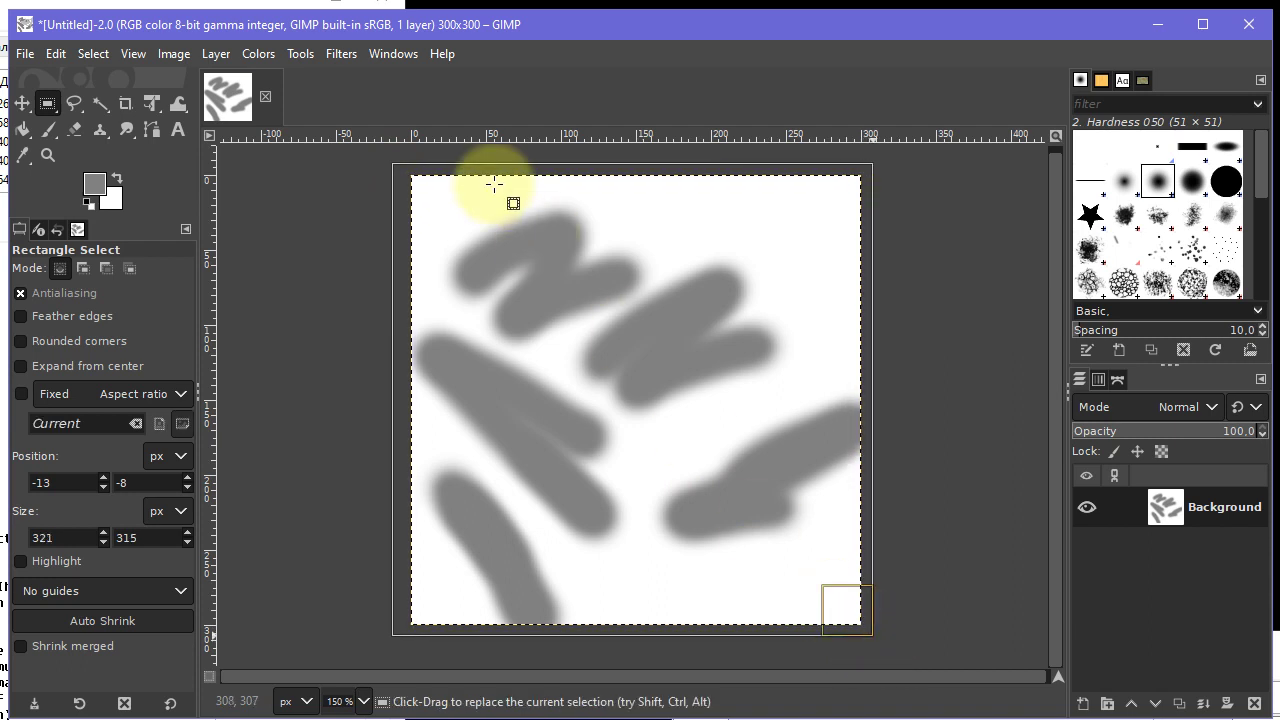
click(341, 53)
click(365, 88)
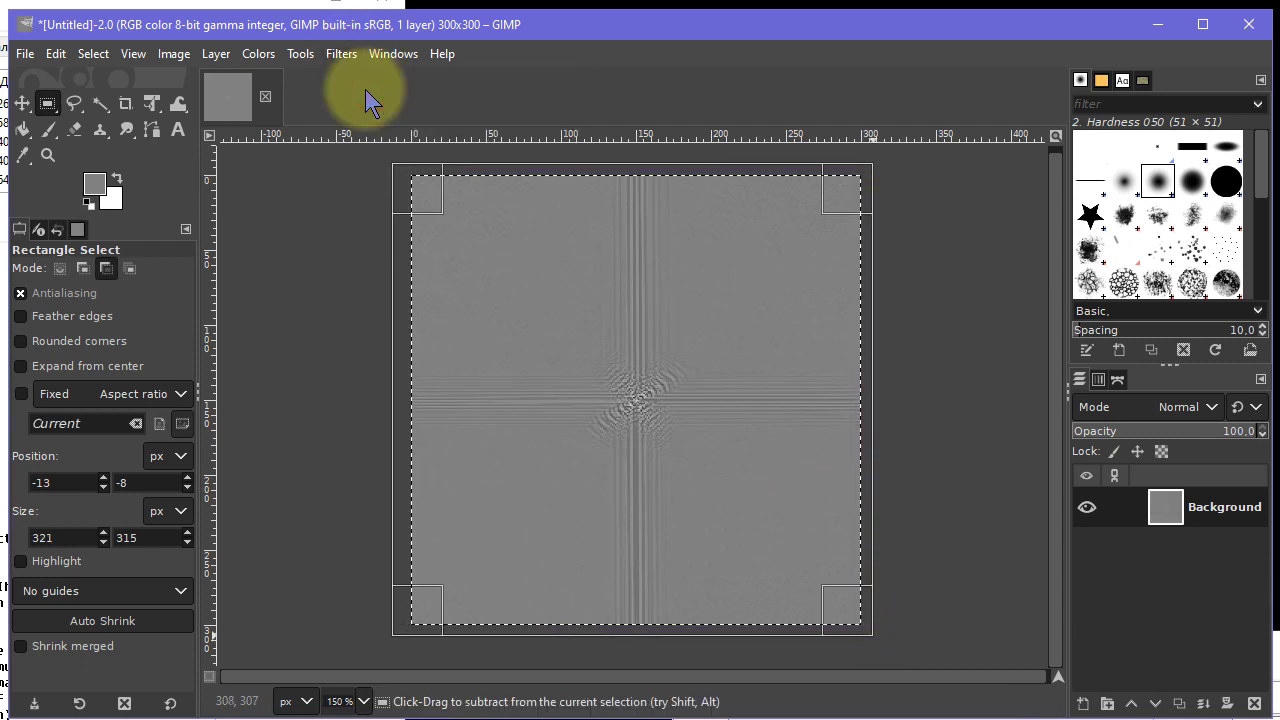
key(ctrl+z)
Run FFT Forward on the same selection again and undo it
click(341, 53)
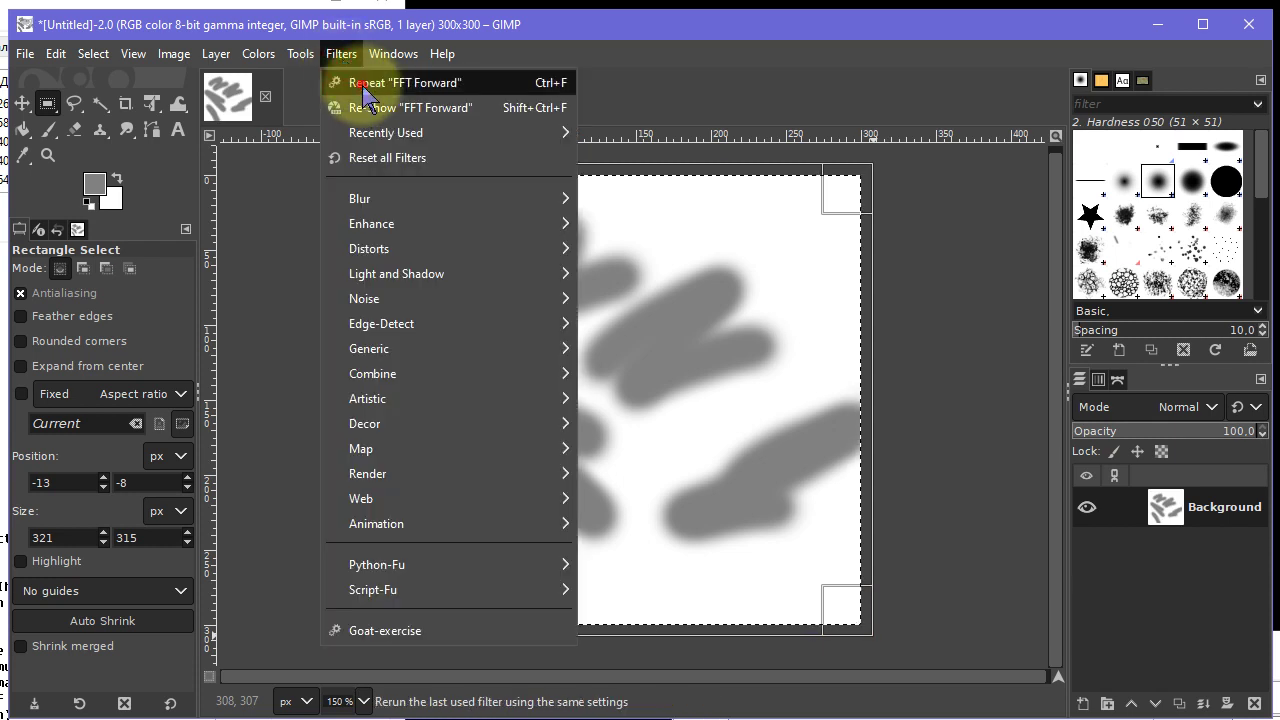
click(352, 81)
key(ctrl+z)
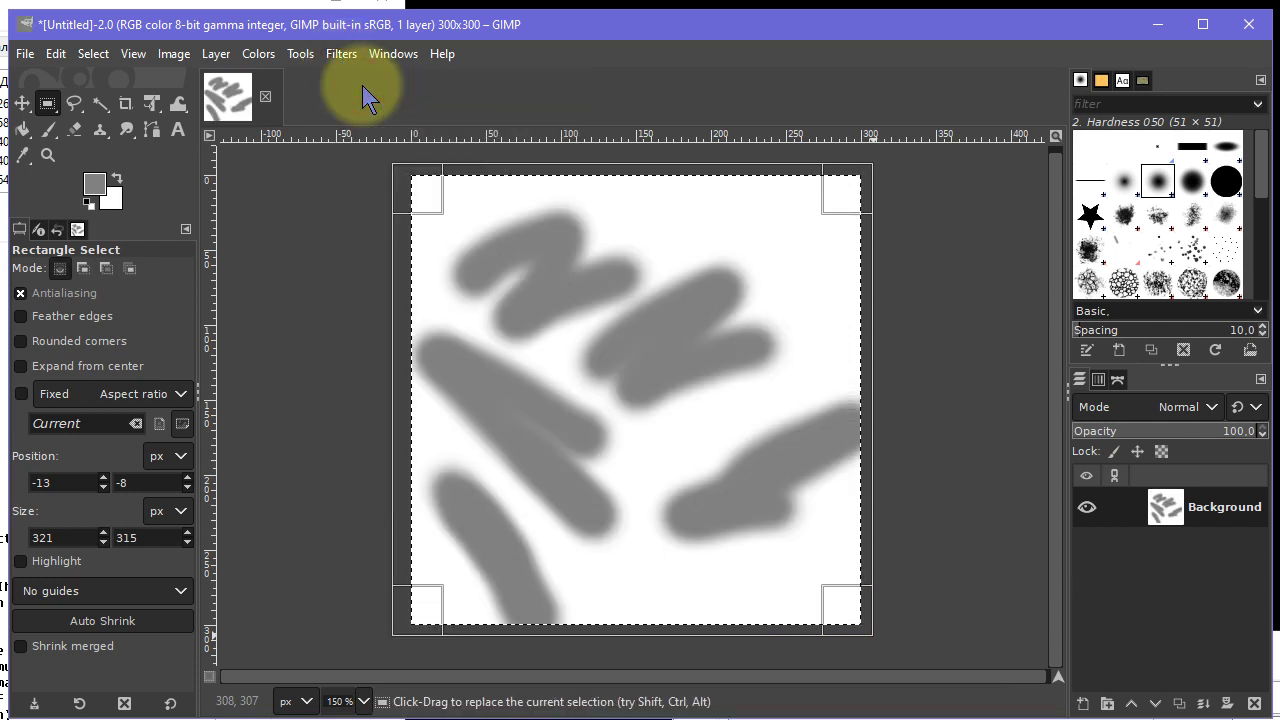
Select a 177×209 area on the image's left and rerun FFT Forward
click(355, 222)
drag(386, 225, 651, 537)
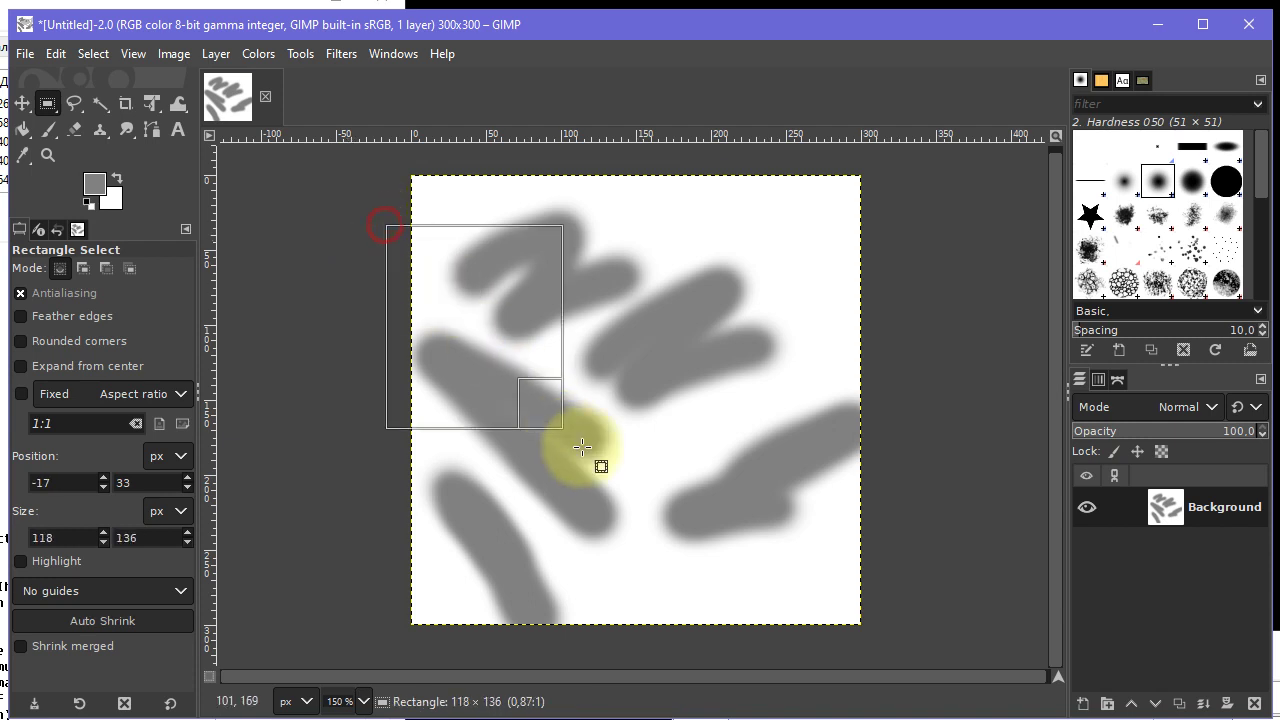
click(341, 54)
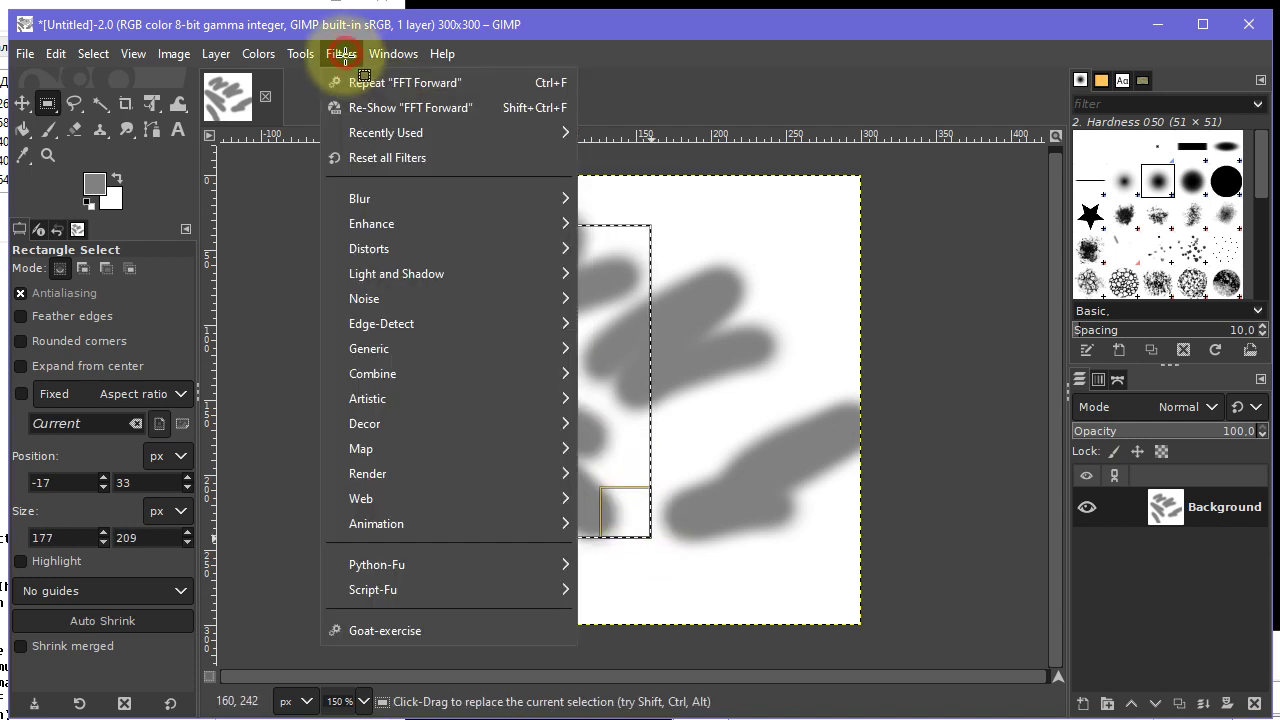
click(366, 82)
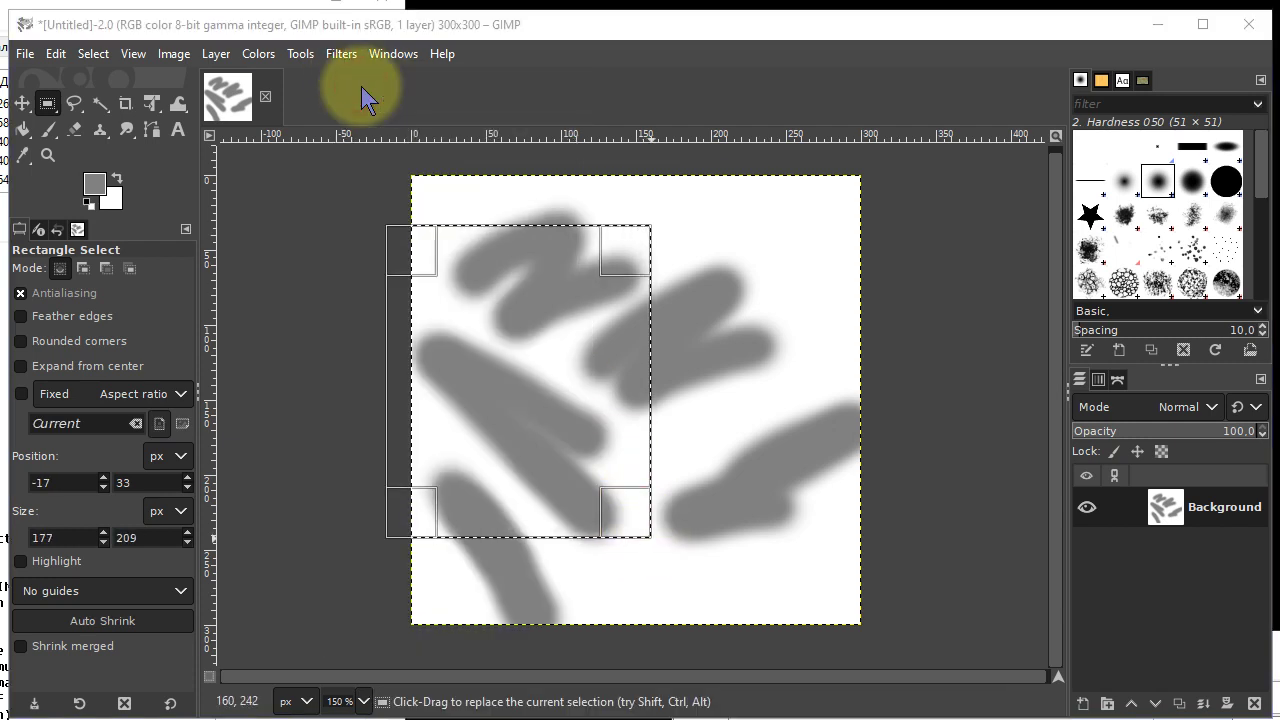
Close the firewall notice and the plug-in crash warning, then deselect
drag(686, 251, 1014, 286)
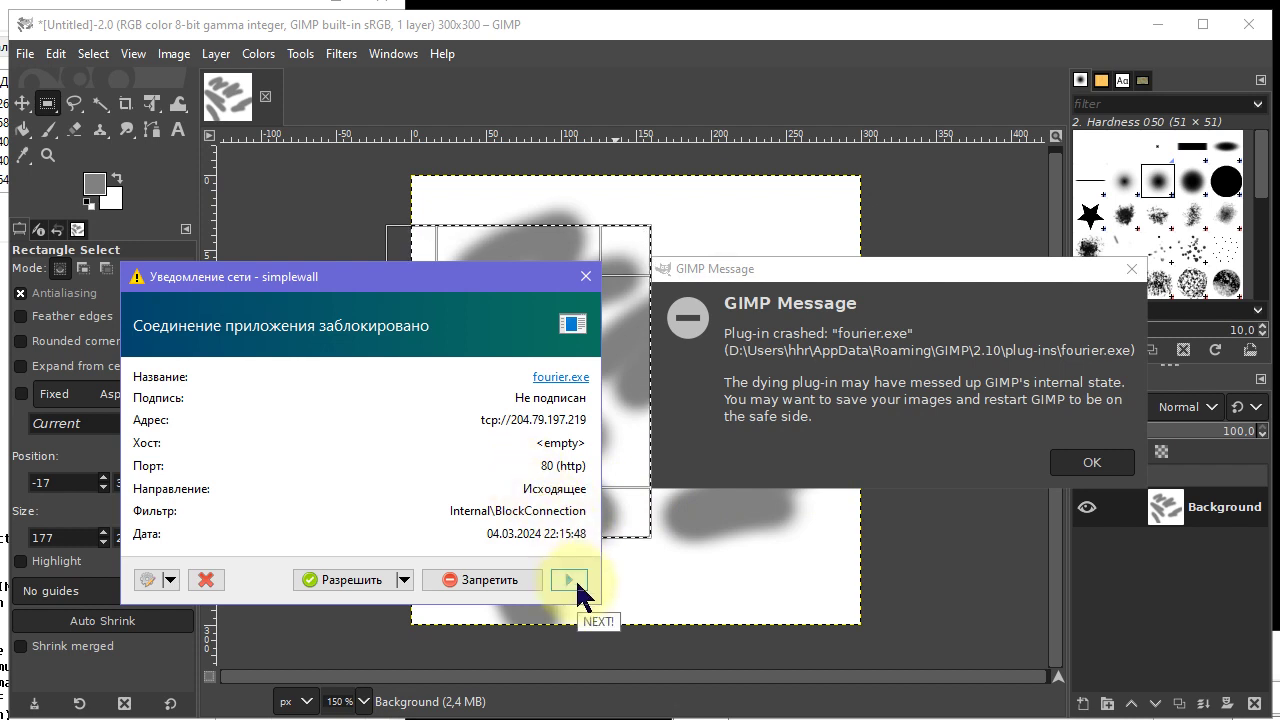
click(570, 580)
click(1095, 462)
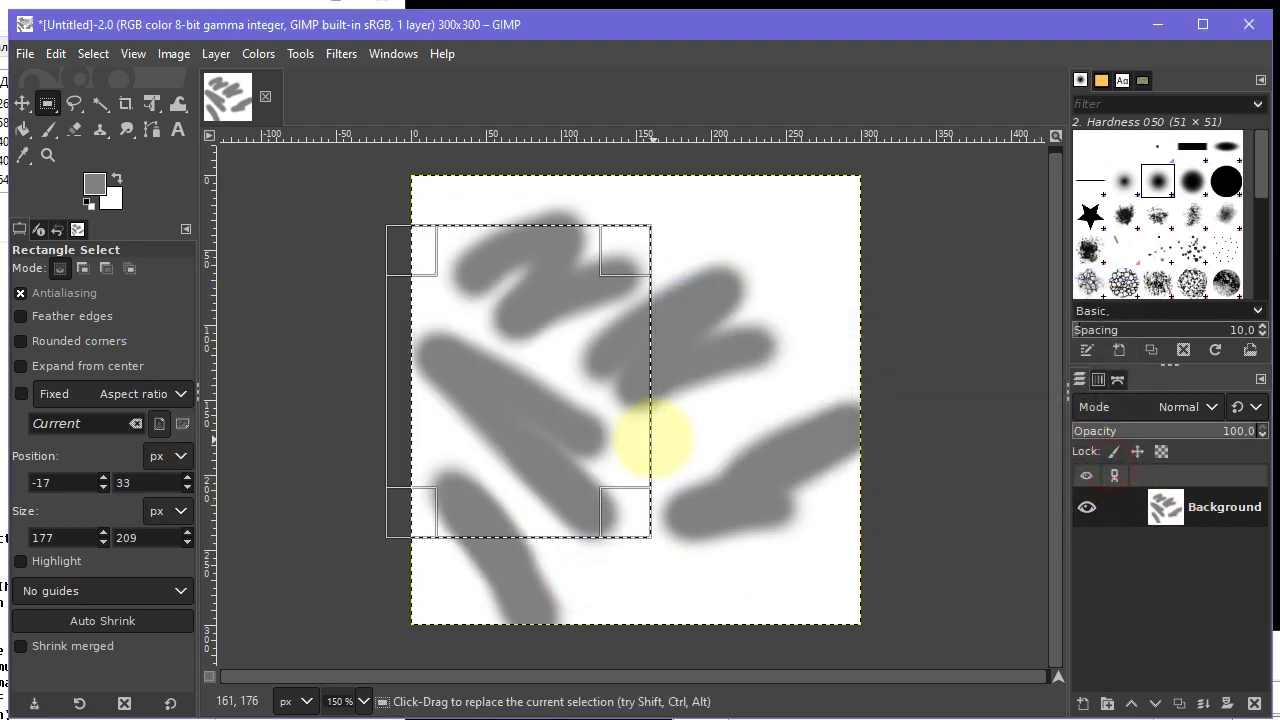
click(382, 183)
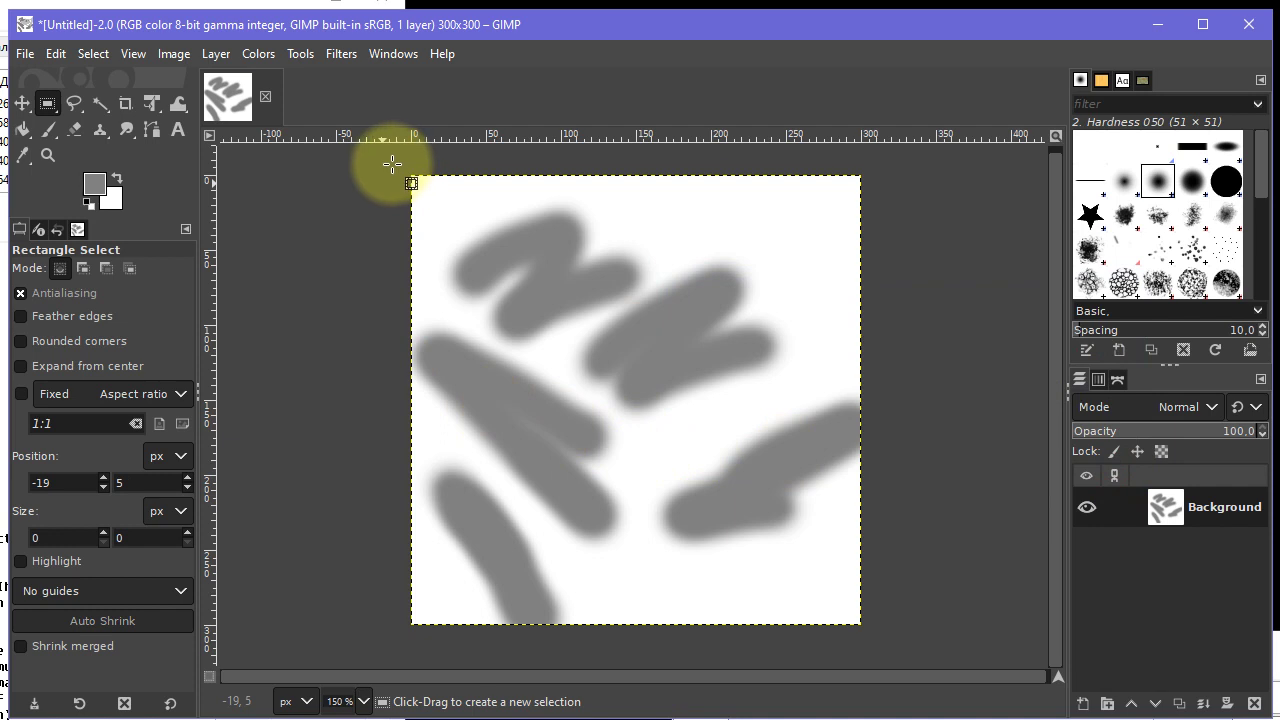
Apply FFT Forward to a 78×322 left strip, undo it and deselect
drag(392, 164, 508, 647)
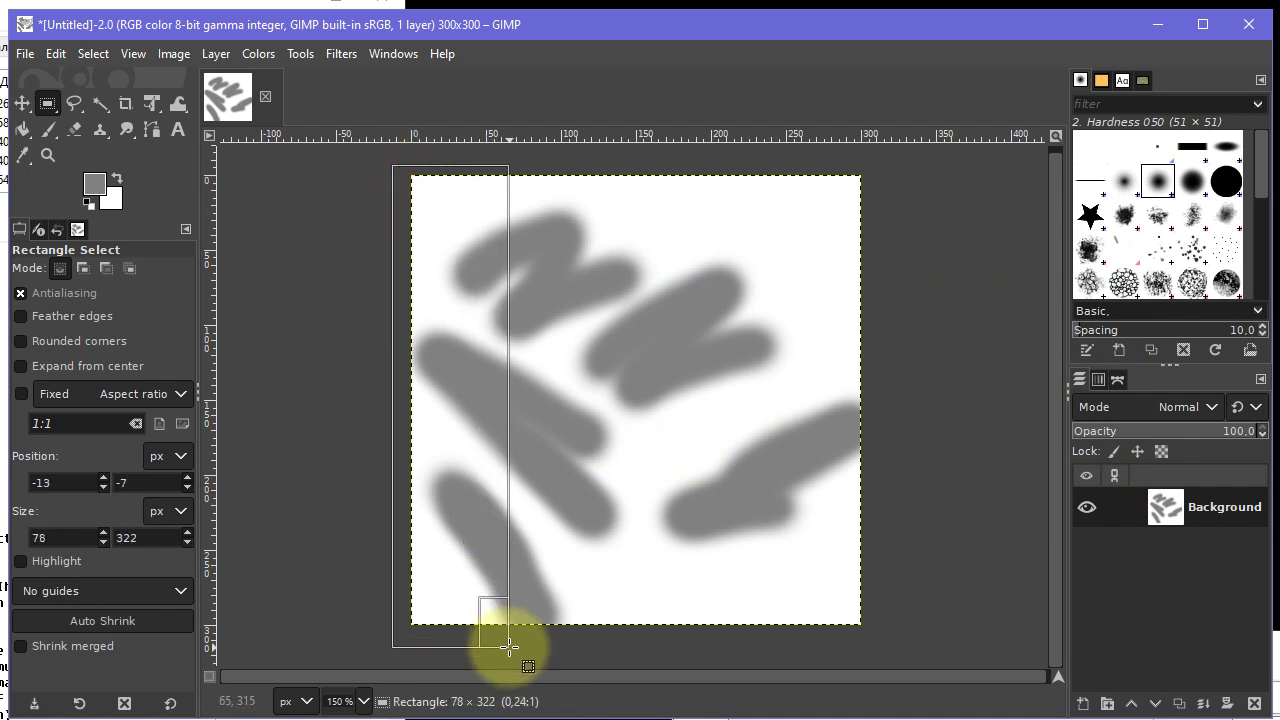
click(341, 54)
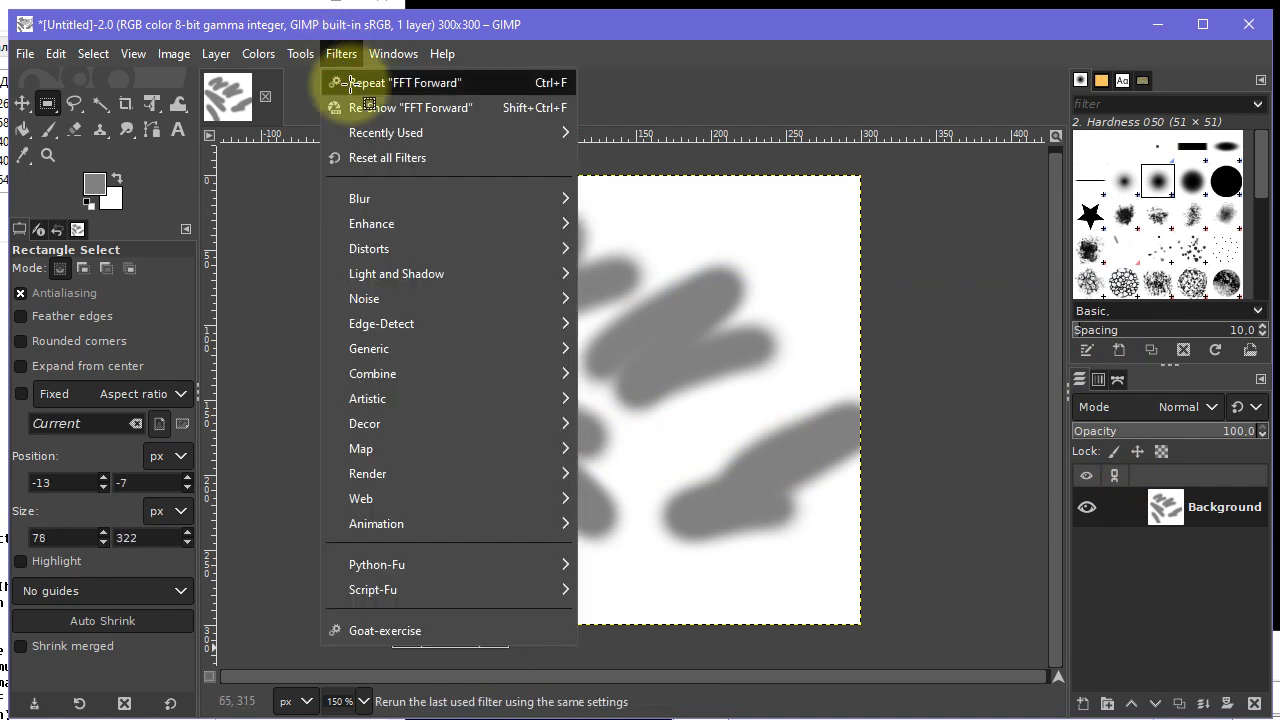
click(352, 86)
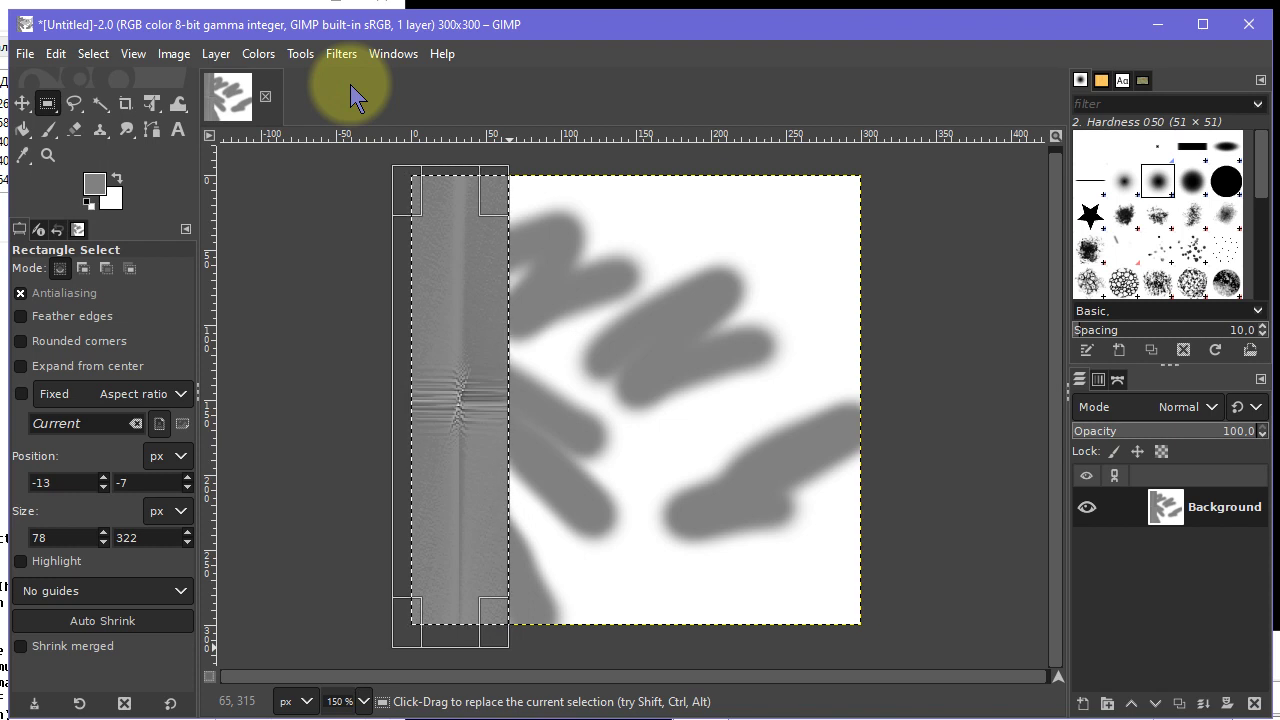
key(ctrl+z)
click(342, 198)
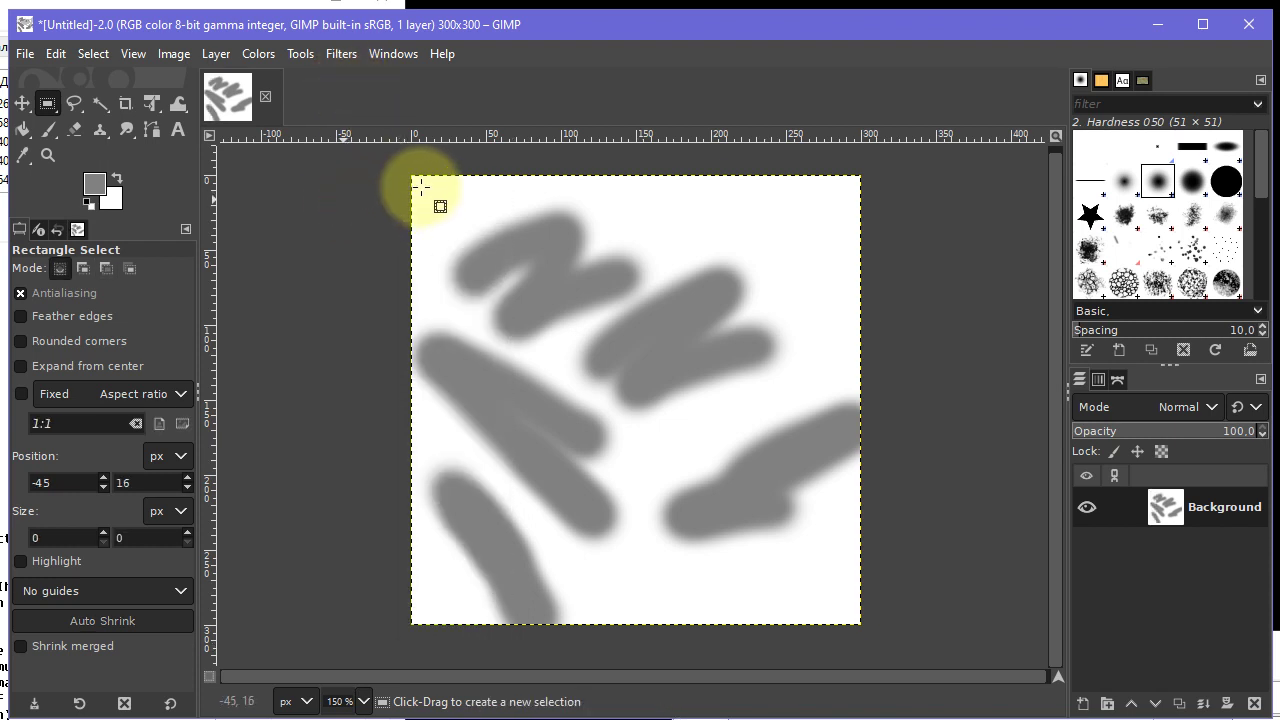
Retry FFT Forward on a 133×284 area and dismiss the tile error
drag(421, 187, 621, 613)
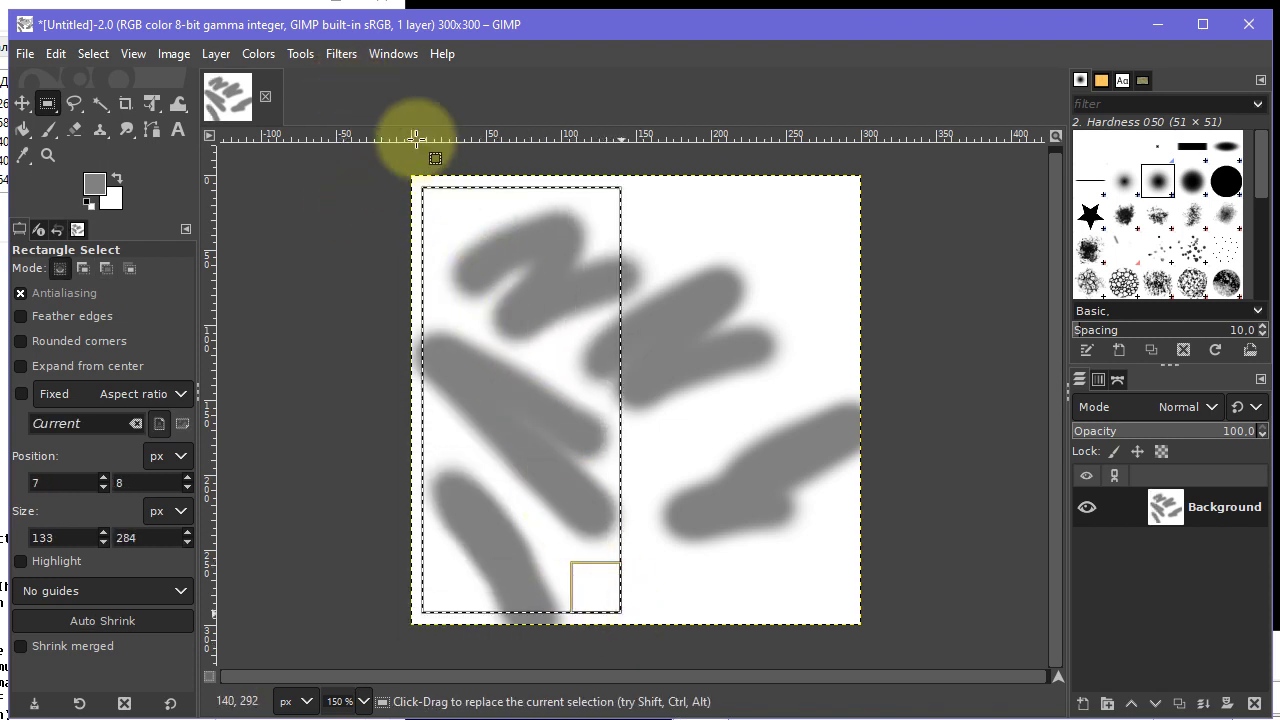
click(341, 54)
click(357, 87)
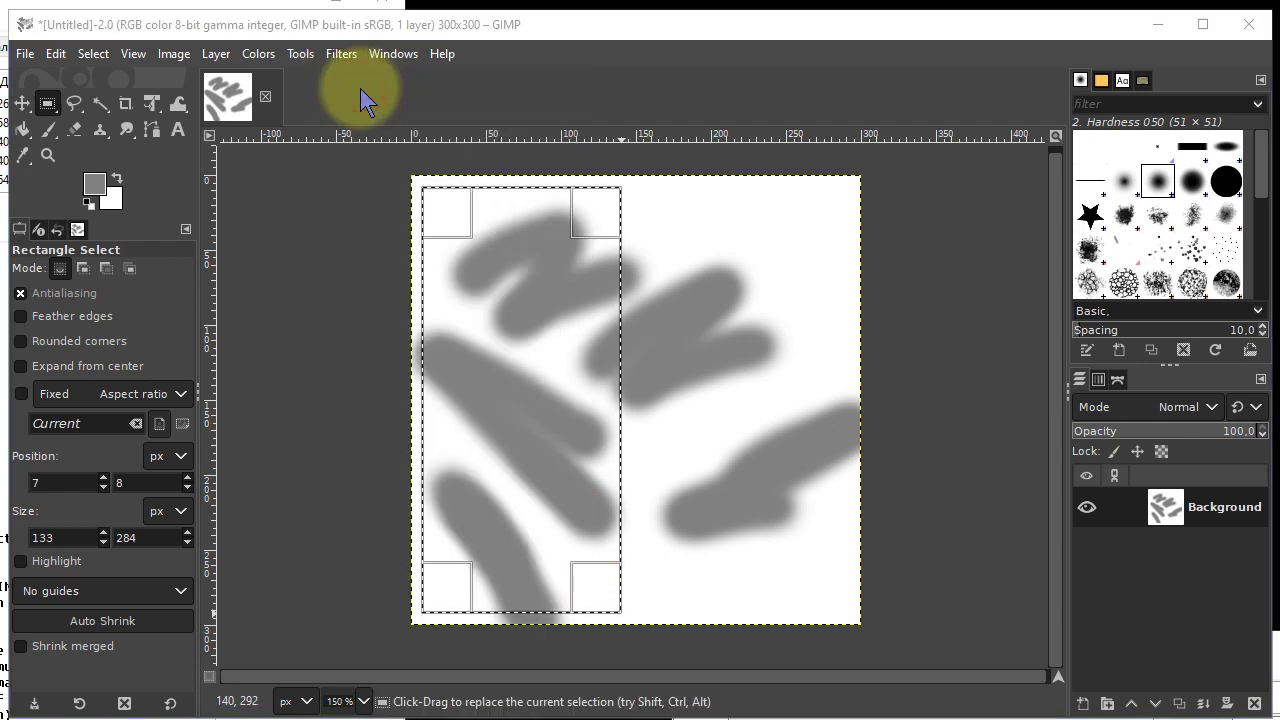
drag(509, 292, 737, 298)
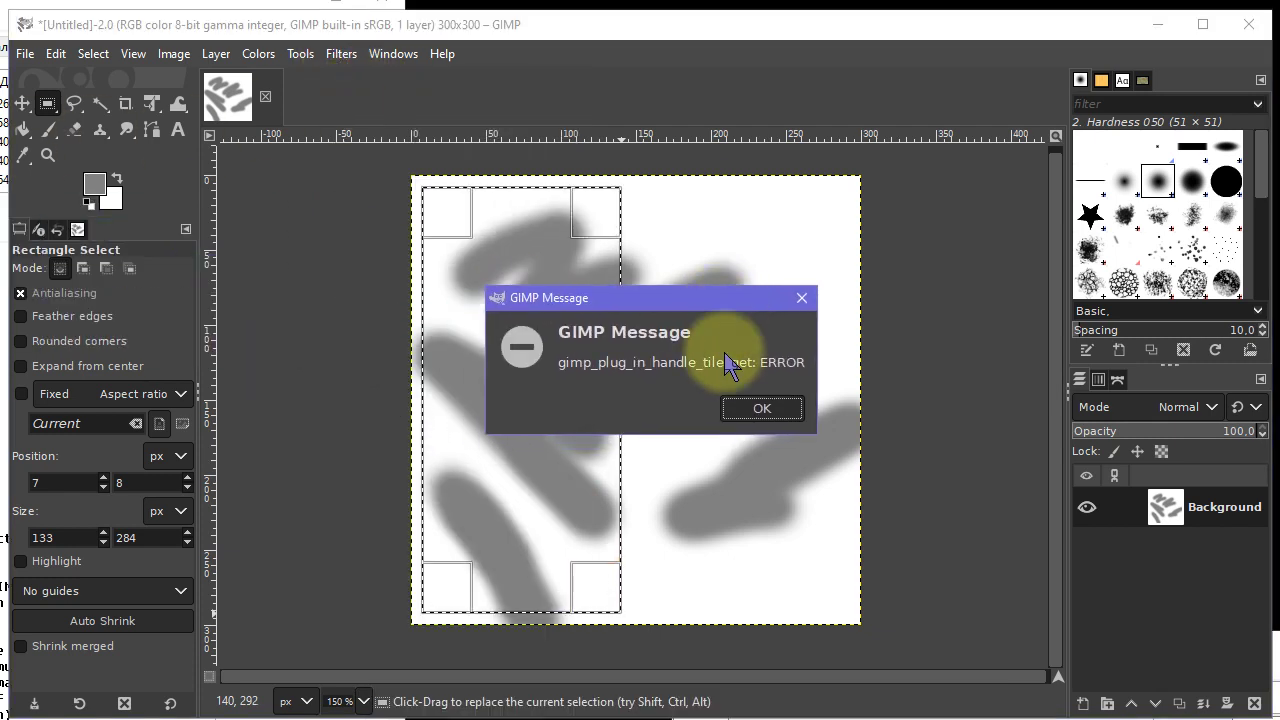
click(762, 410)
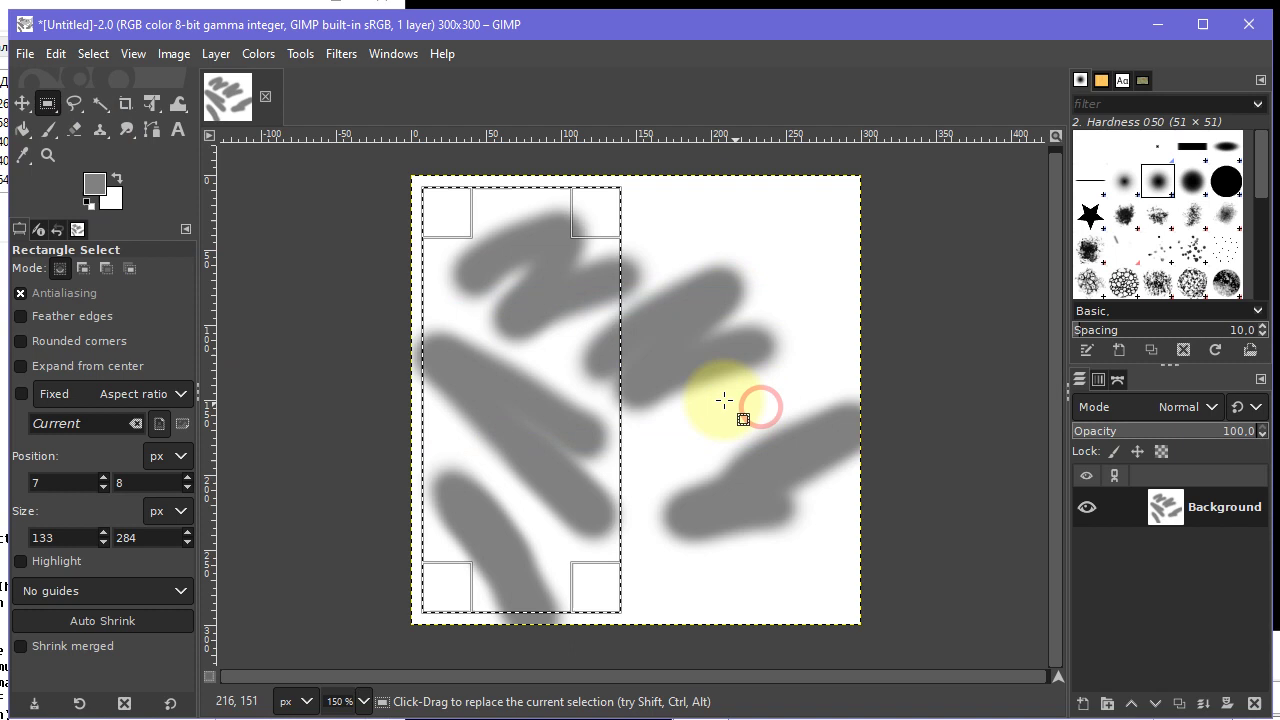
click(360, 261)
Retry FFT Forward on a 308×245 selection, dismiss the crash and deselect
drag(356, 208, 818, 576)
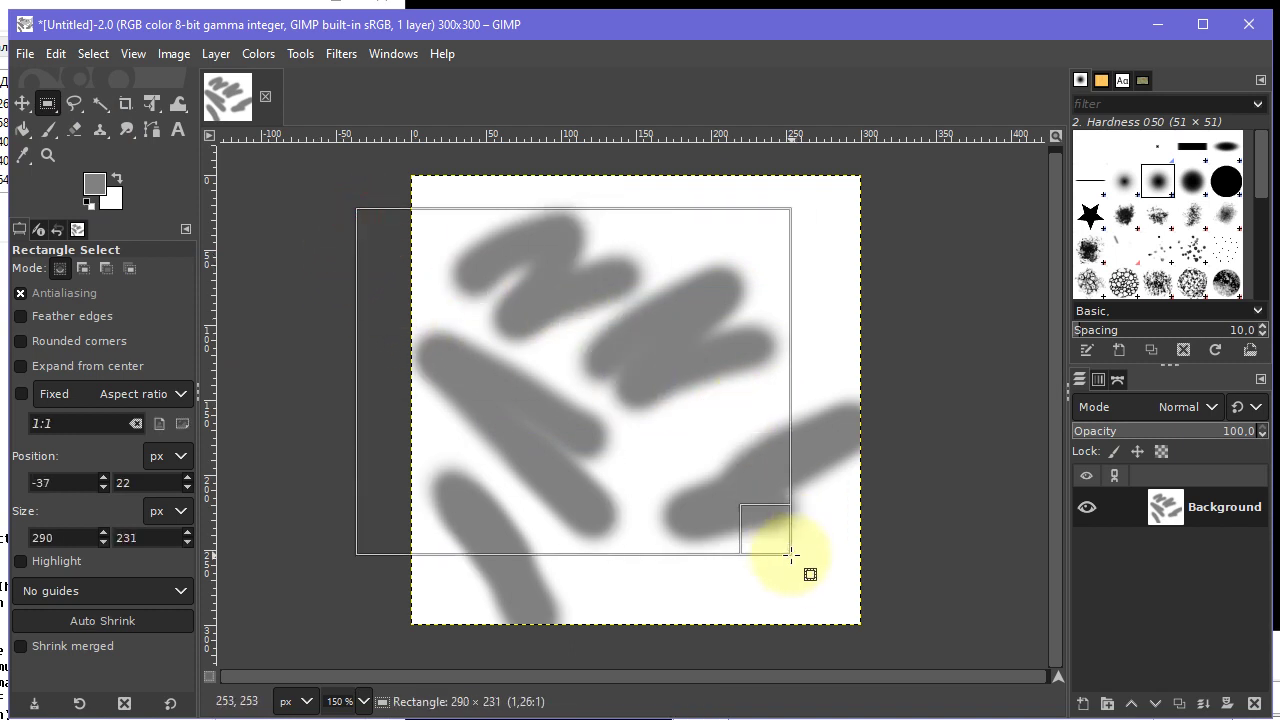
click(341, 54)
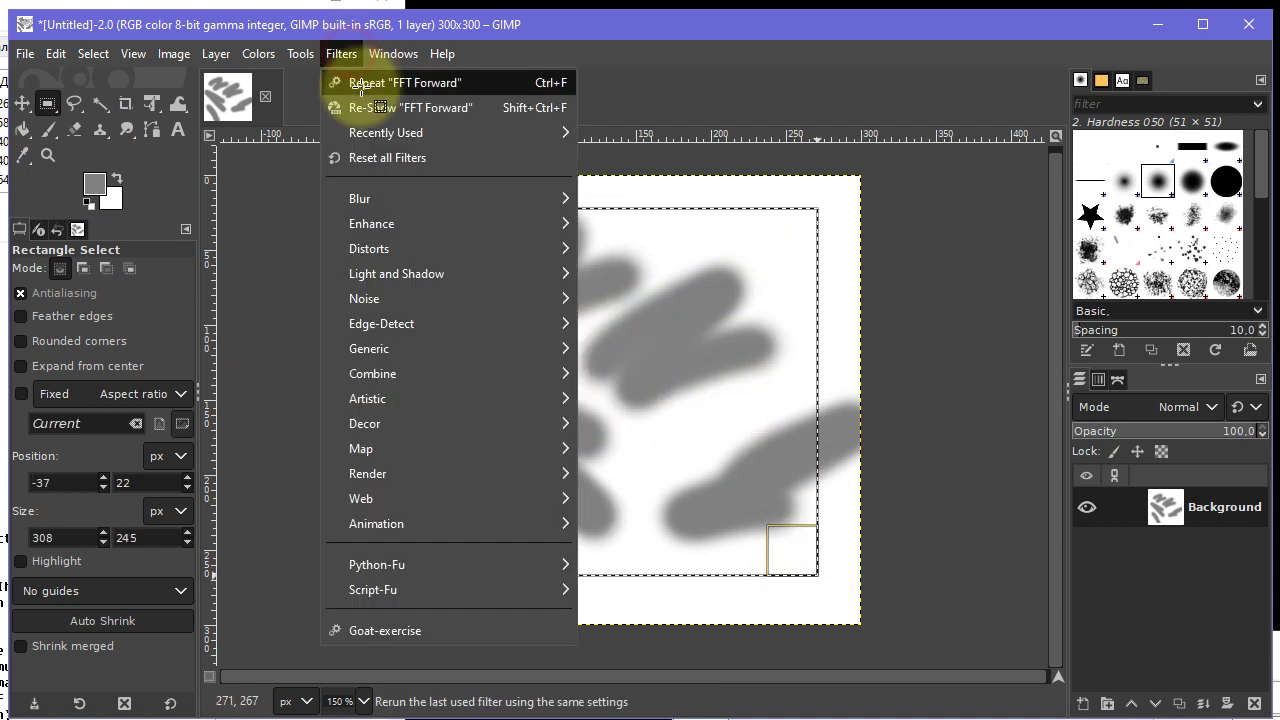
key(Escape)
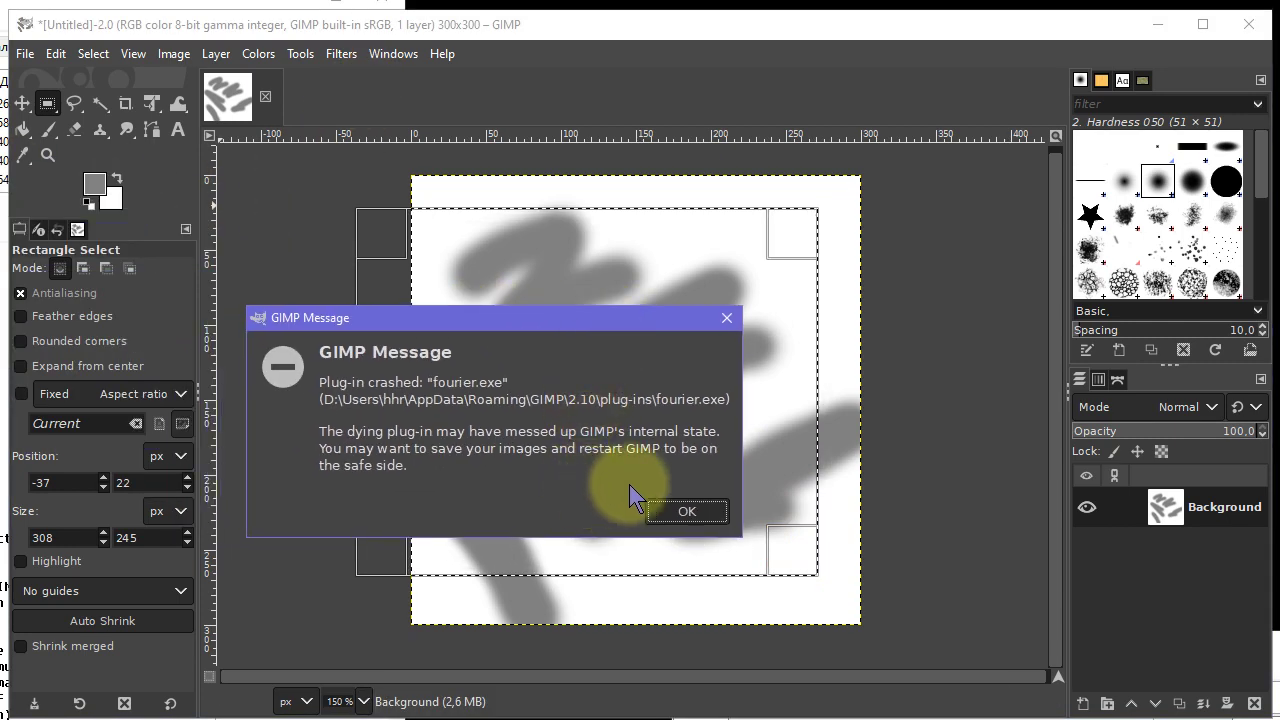
click(687, 512)
click(374, 171)
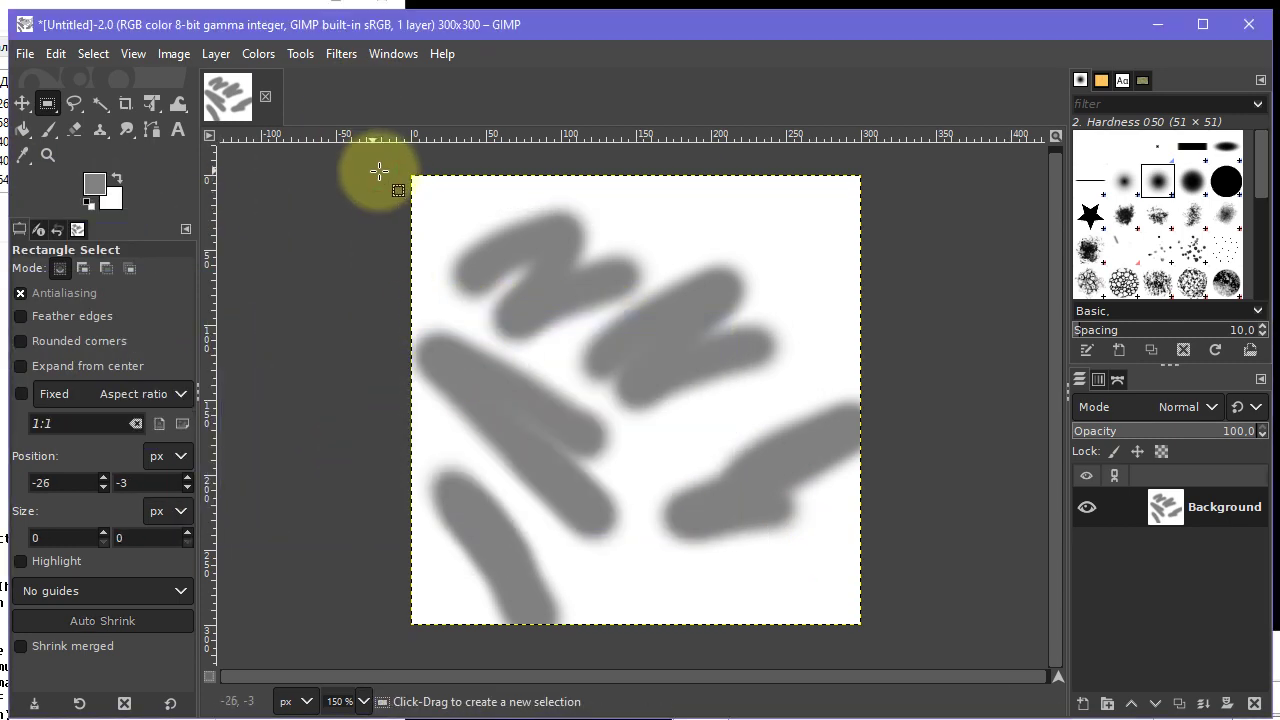
Apply FFT Forward to the whole image, then undo it
click(341, 53)
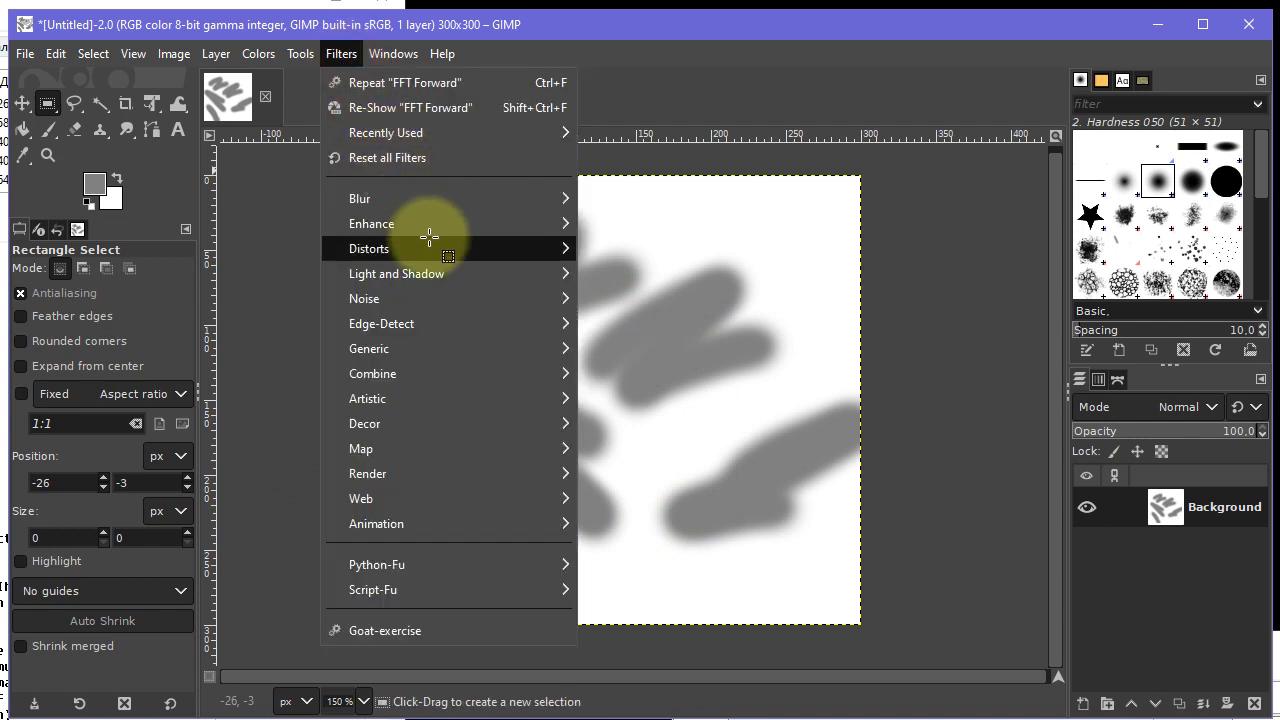
click(398, 90)
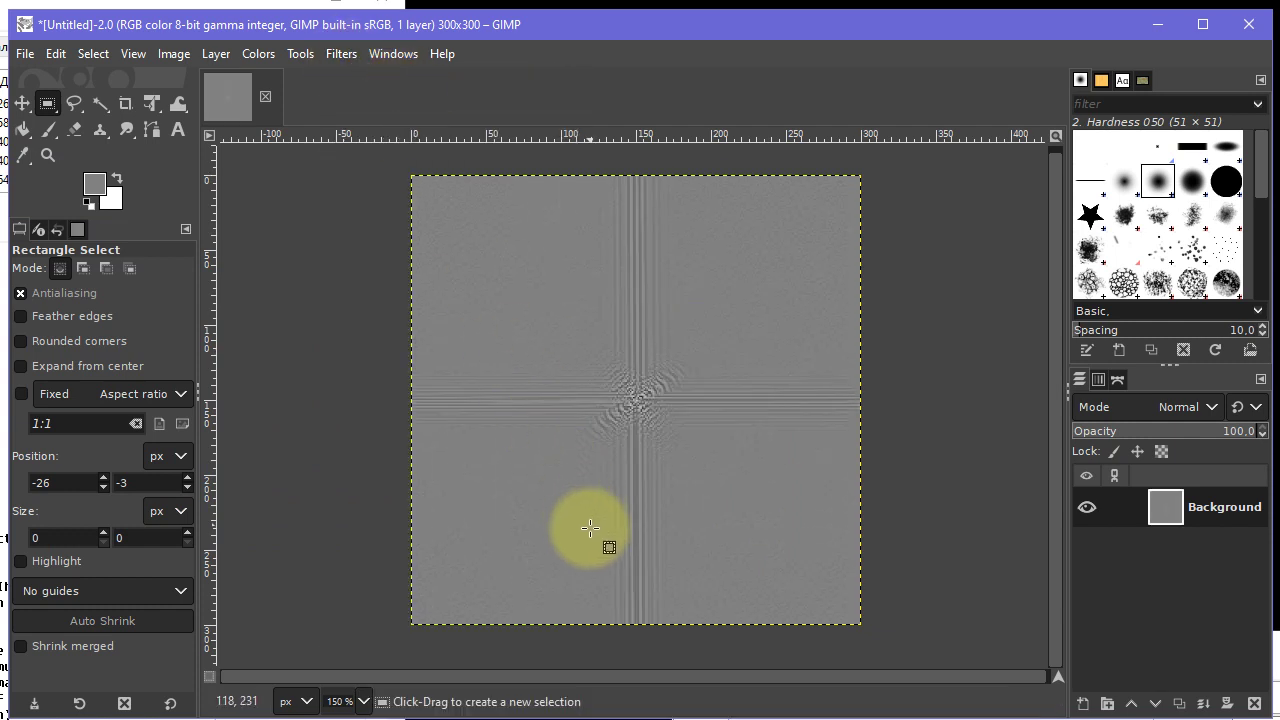
key(ctrl+z)
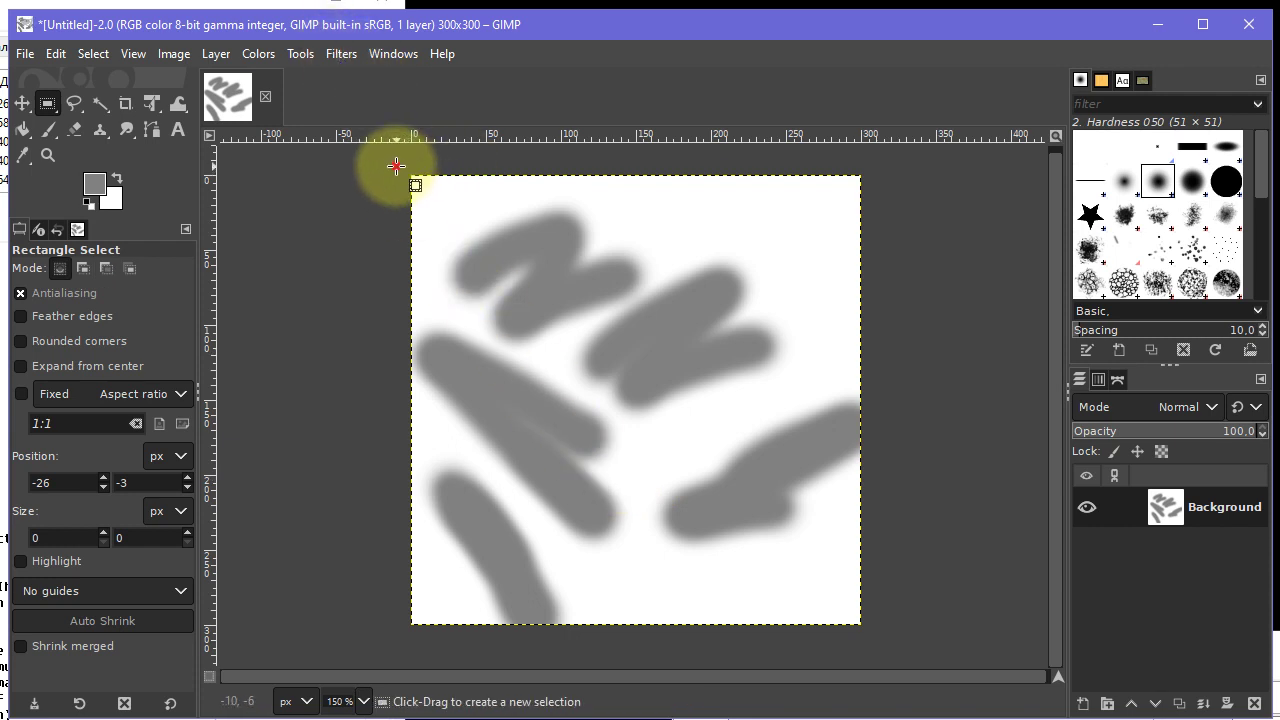
Apply FFT Forward to a small top-left rectangle and undo it
drag(396, 165, 538, 290)
click(341, 53)
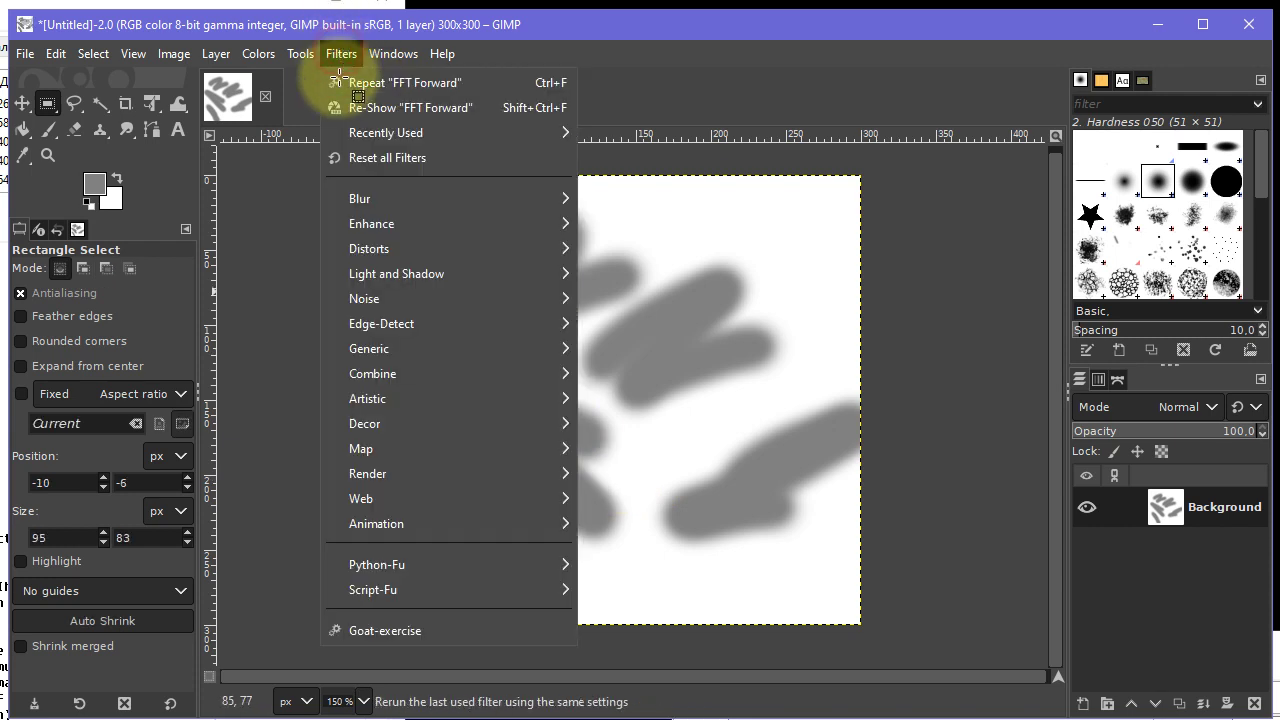
click(398, 84)
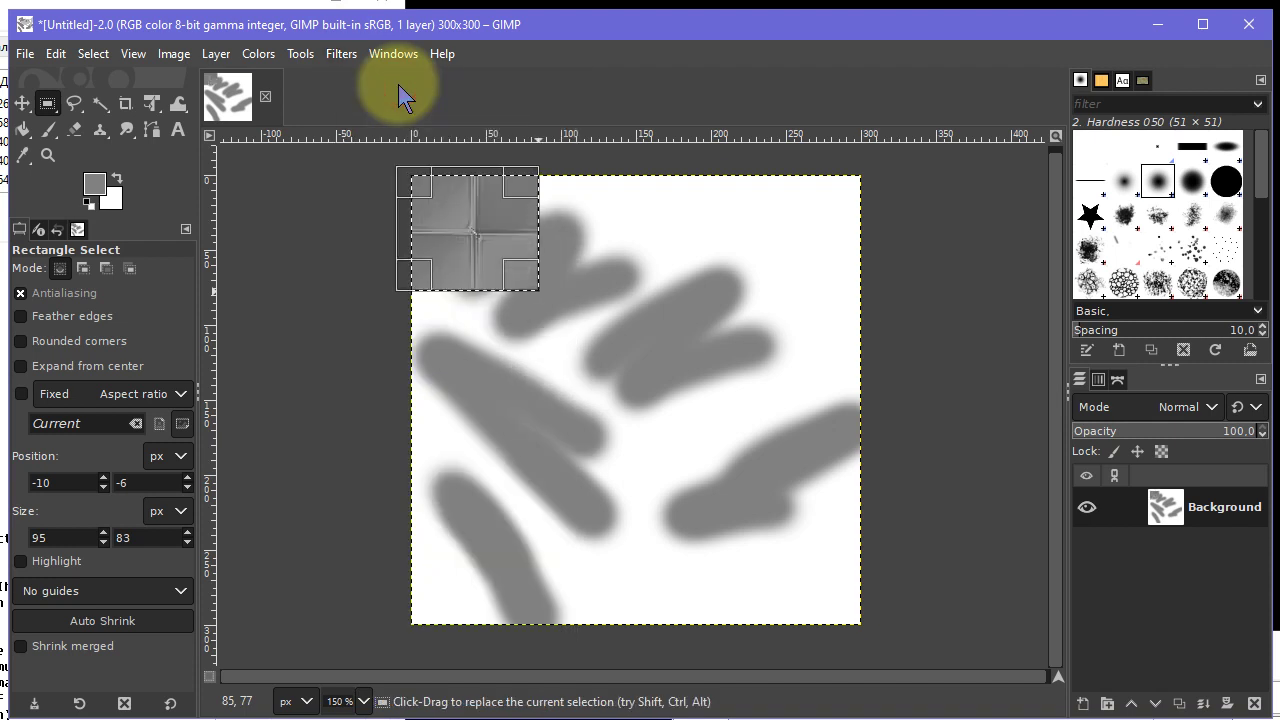
key(ctrl+z)
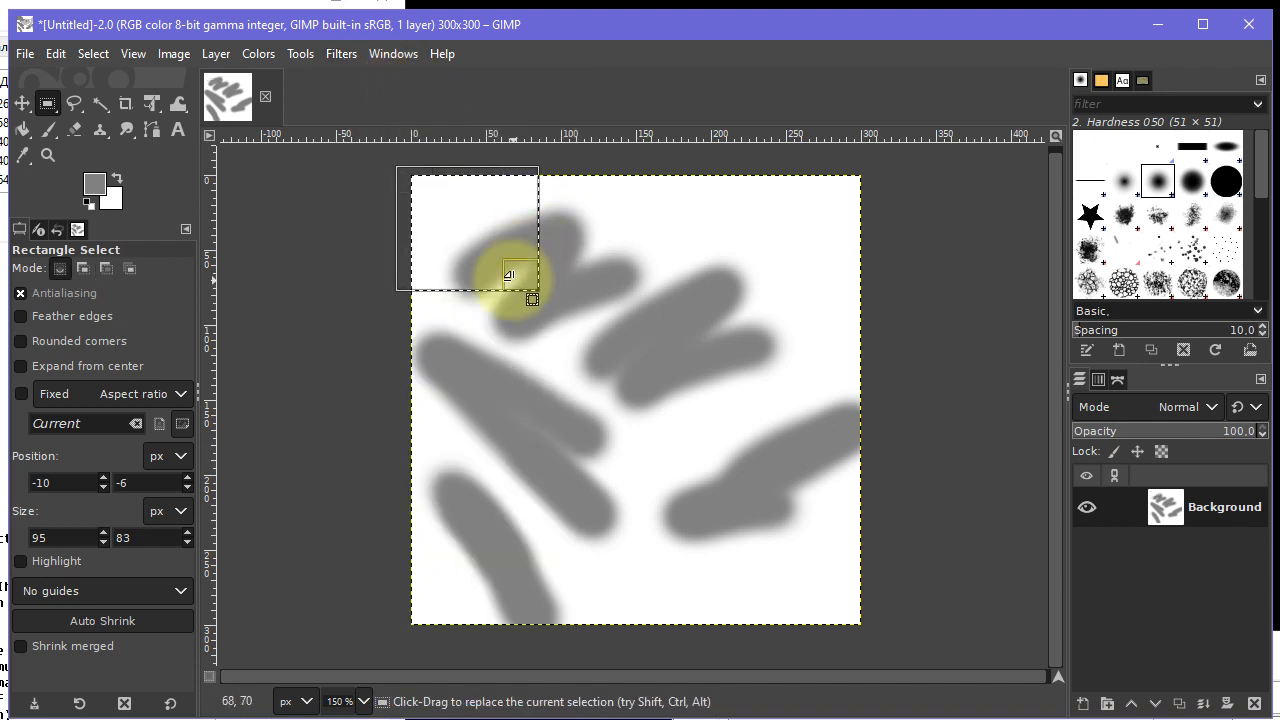
Enlarge the selection to nearly the whole image, apply FFT Forward and undo it
drag(528, 281, 848, 609)
click(341, 54)
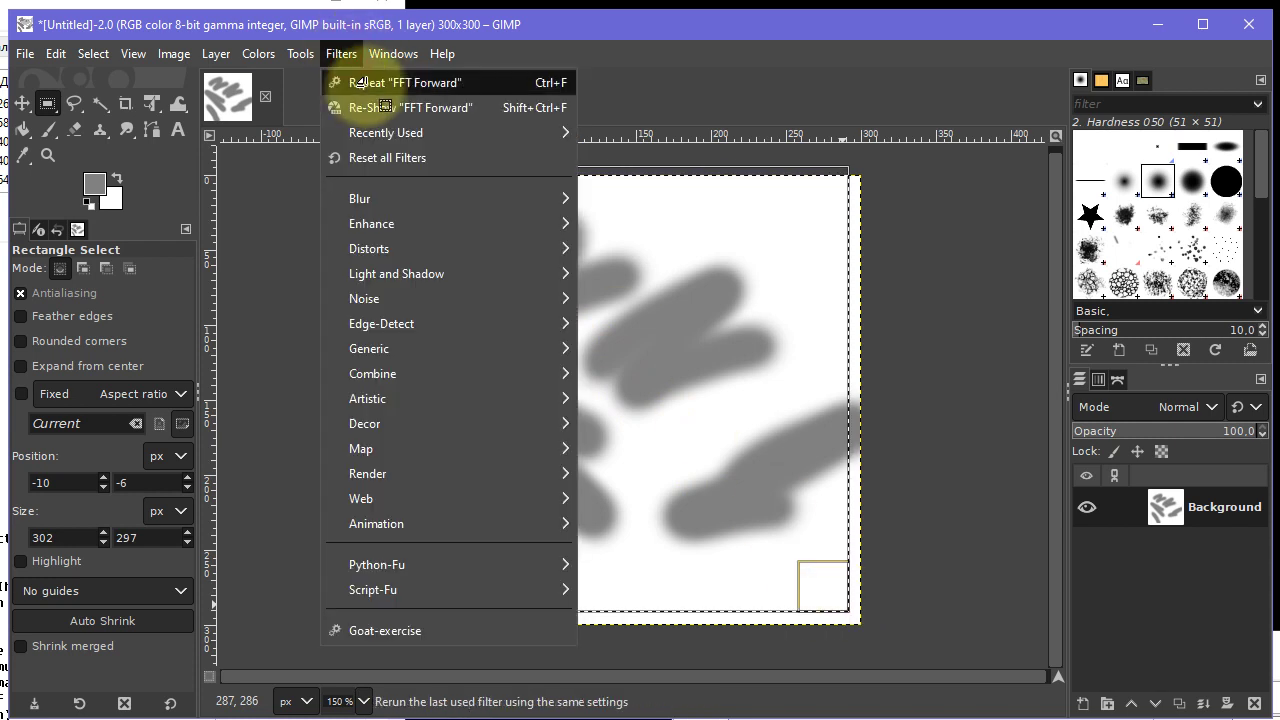
click(362, 83)
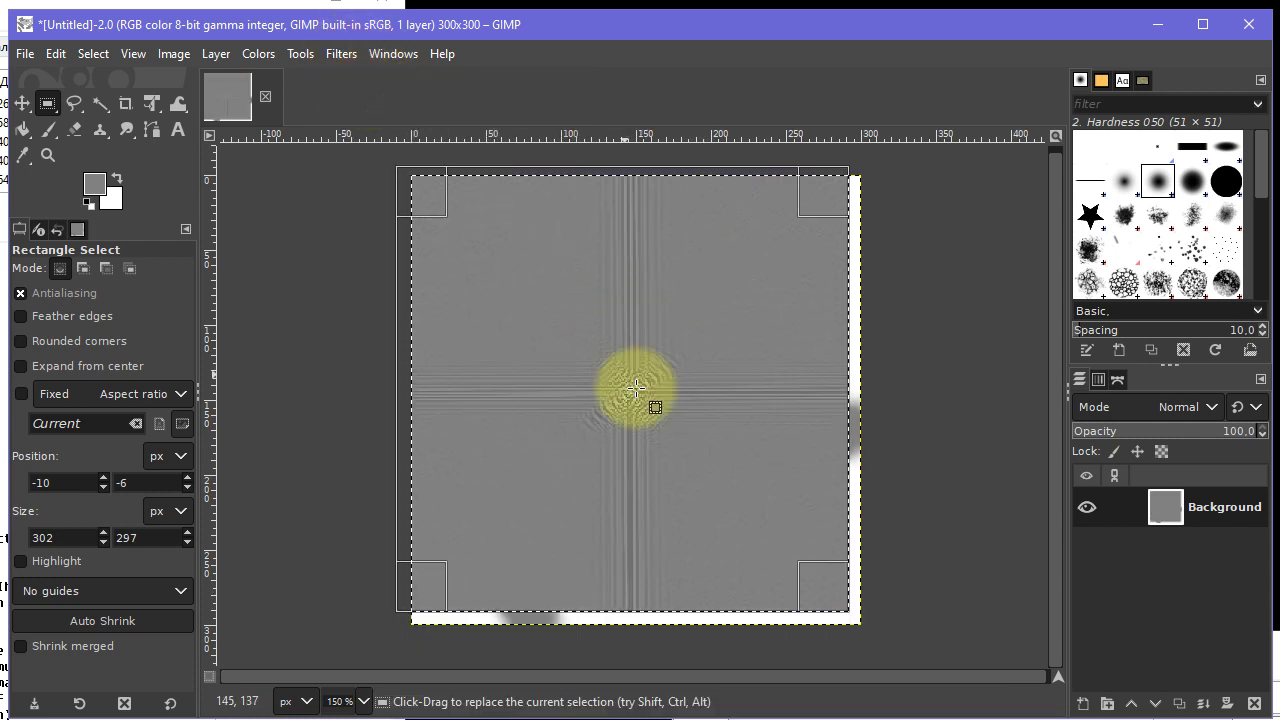
key(z)
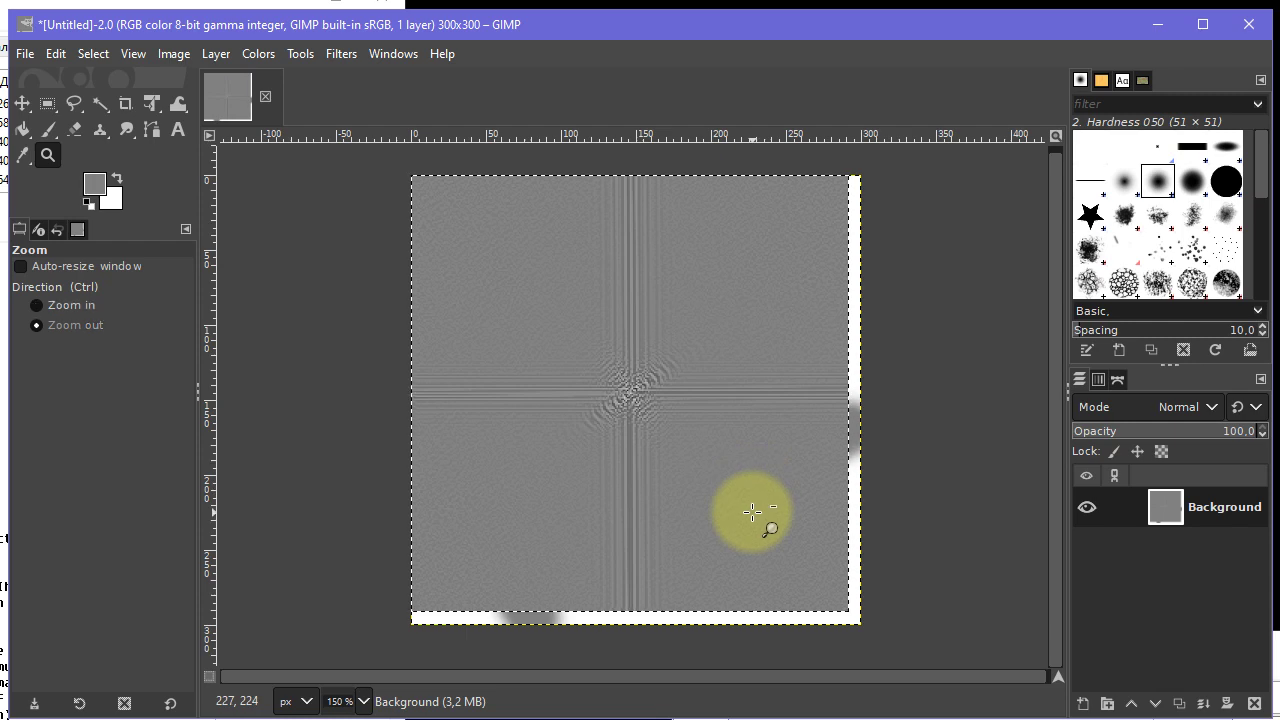
key(ctrl+z)
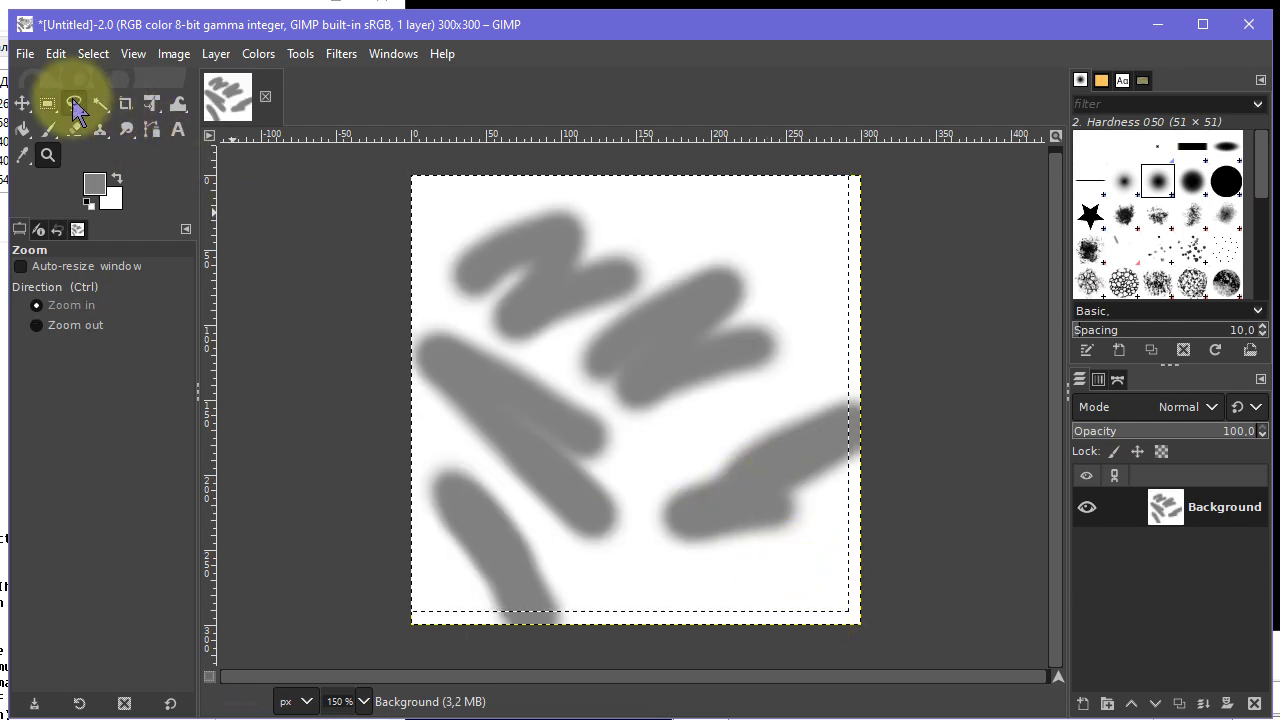
Resize the selection to 287×288 just inside the image, apply FFT Forward and undo it
click(47, 104)
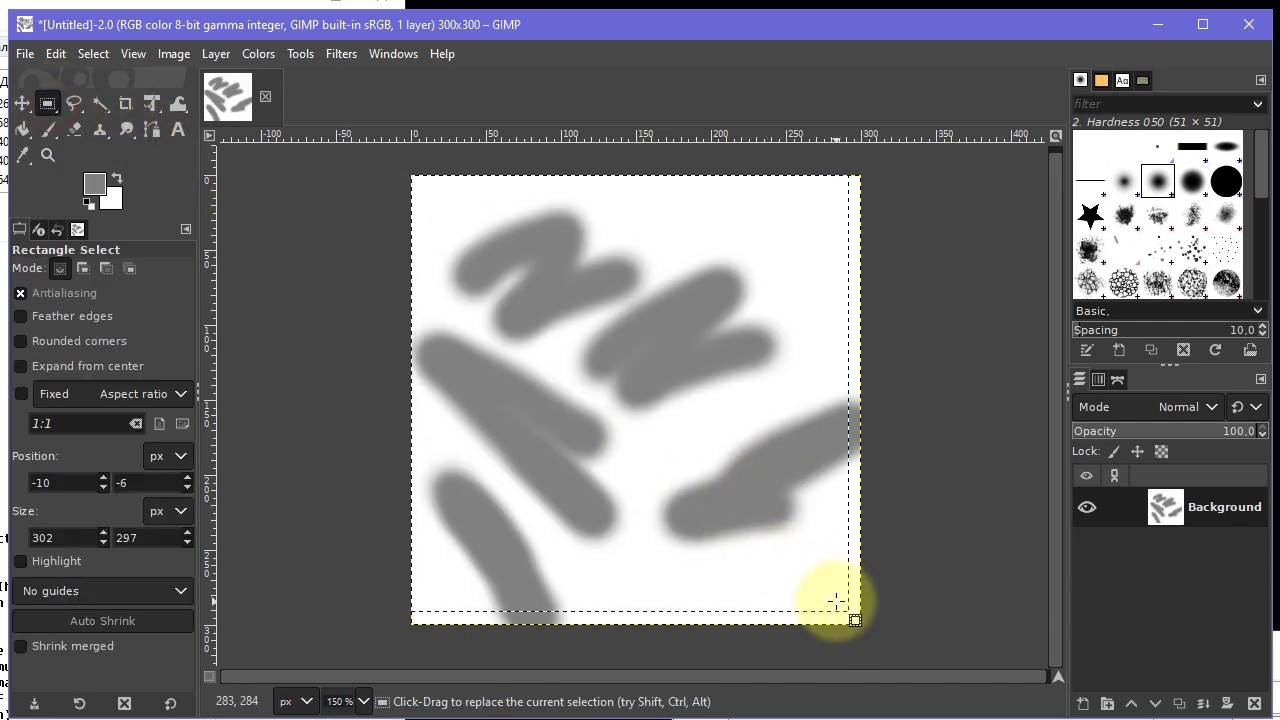
drag(829, 597, 397, 163)
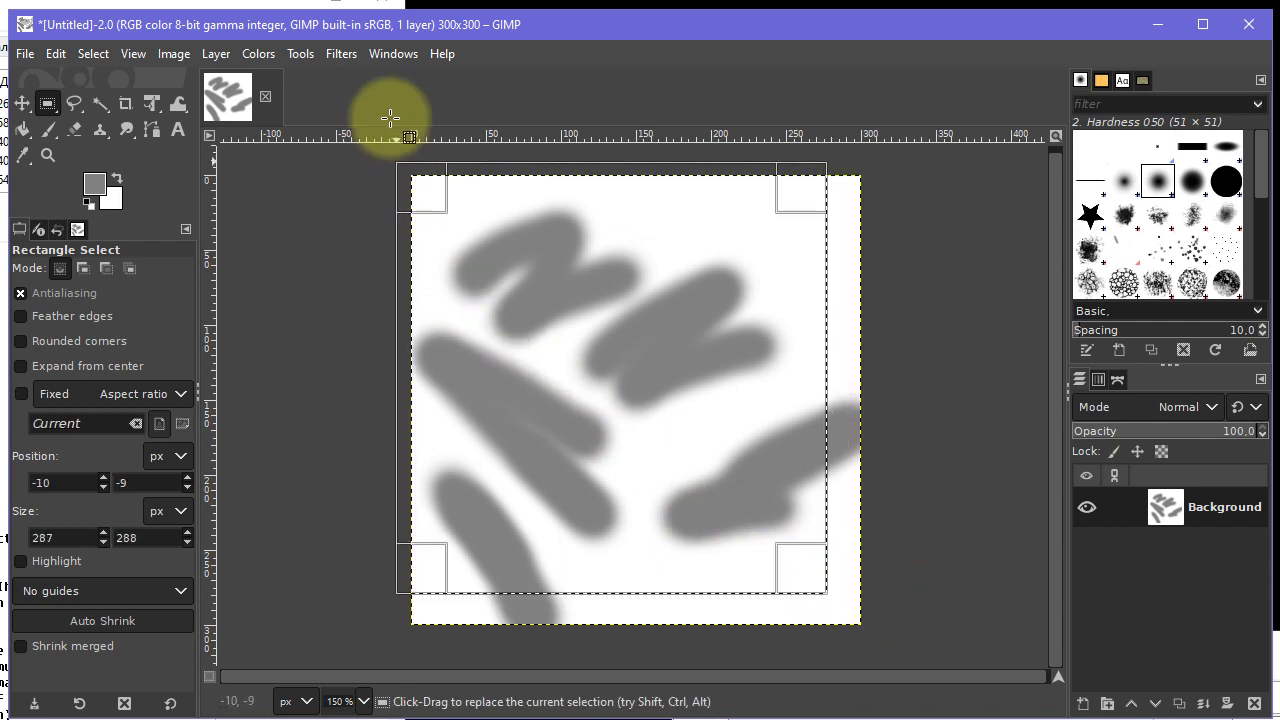
click(341, 54)
click(355, 84)
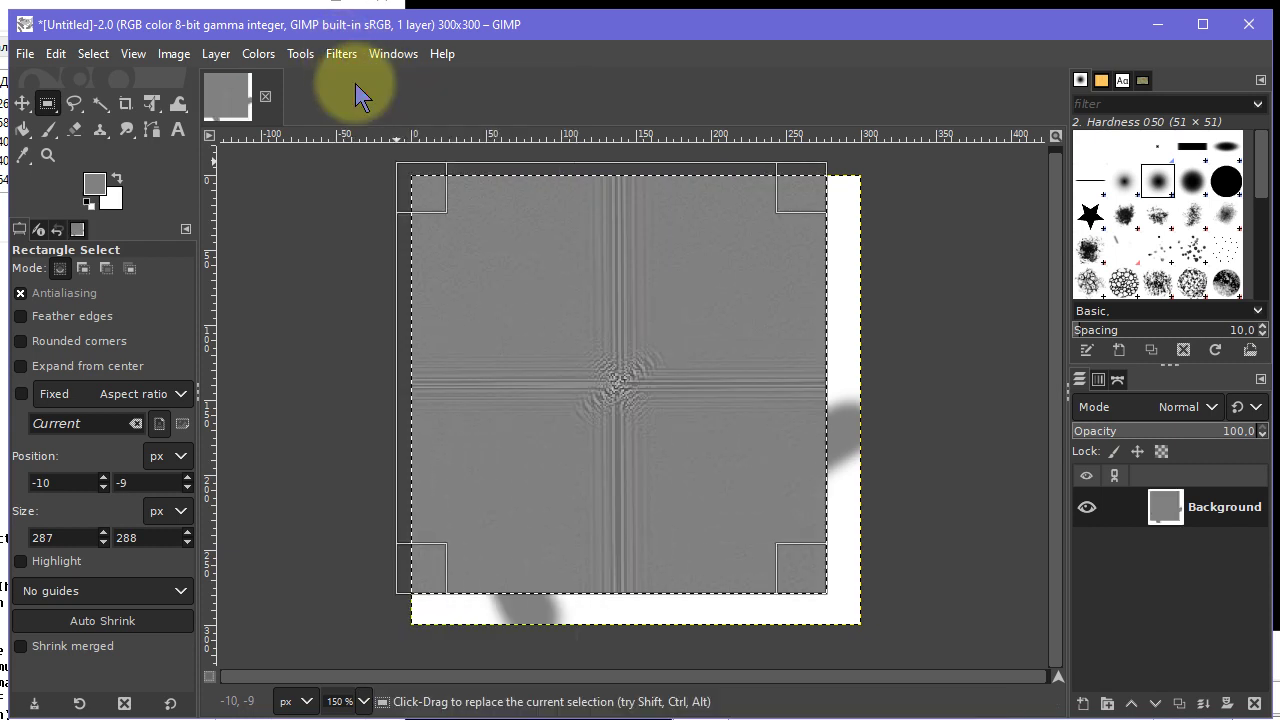
key(ctrl+z)
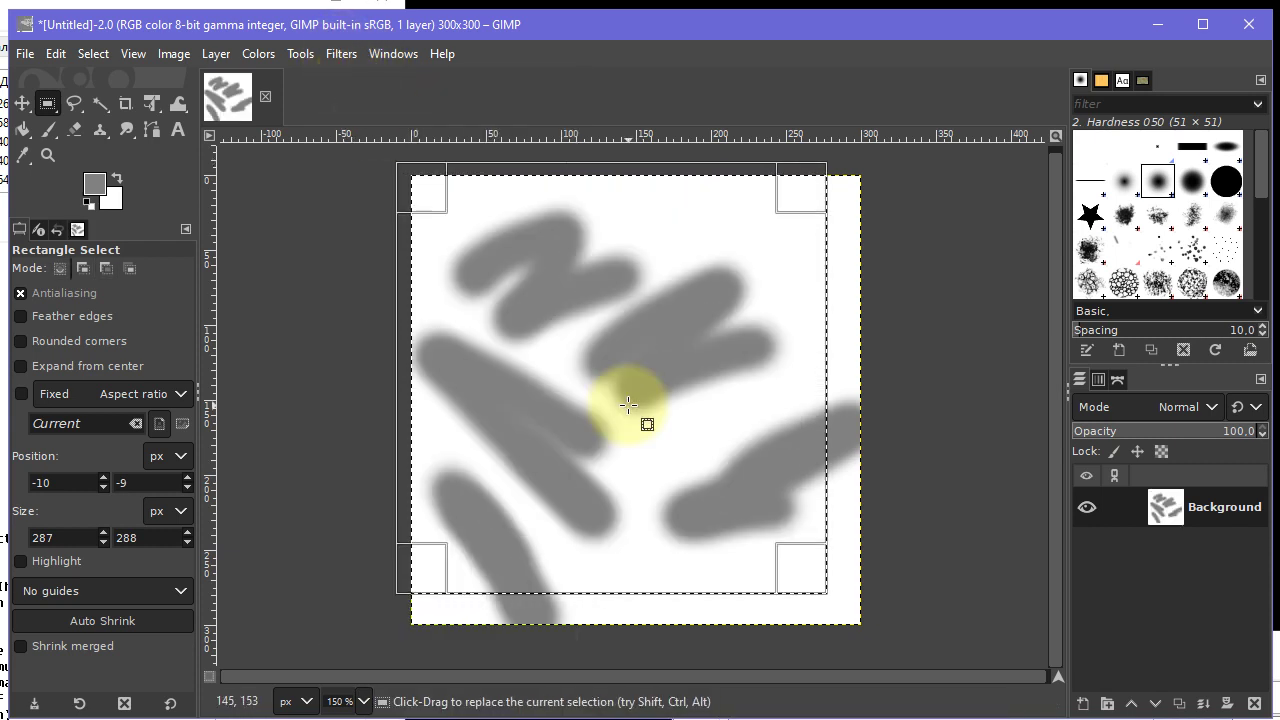
Retry FFT Forward on a 266×265 selection, then dismiss the firewall notice and plug-in crash message
drag(436, 195, 466, 231)
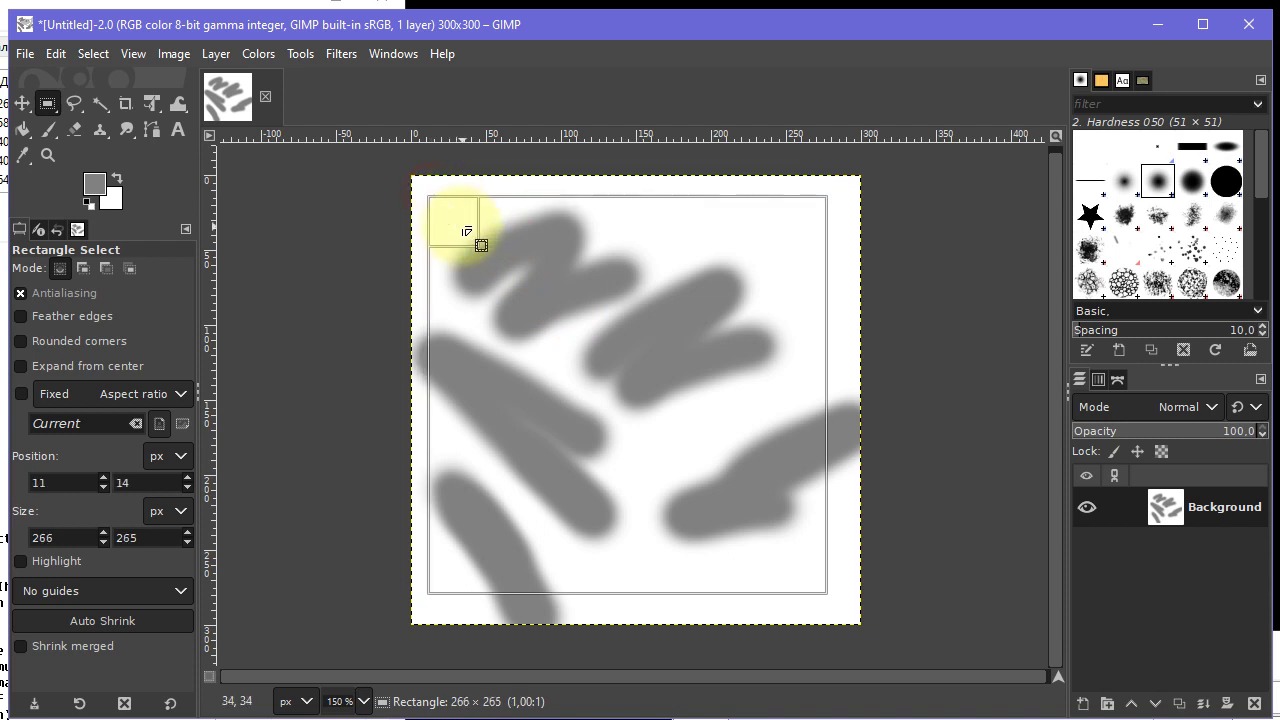
click(341, 53)
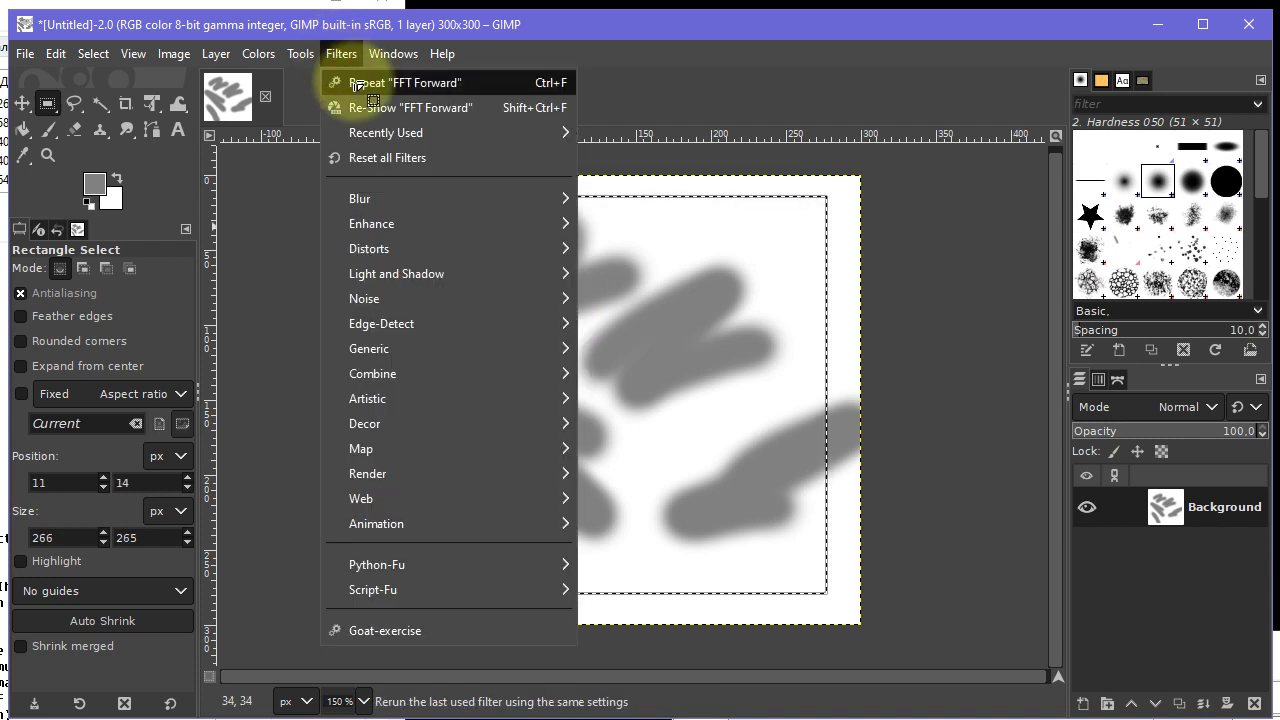
click(356, 85)
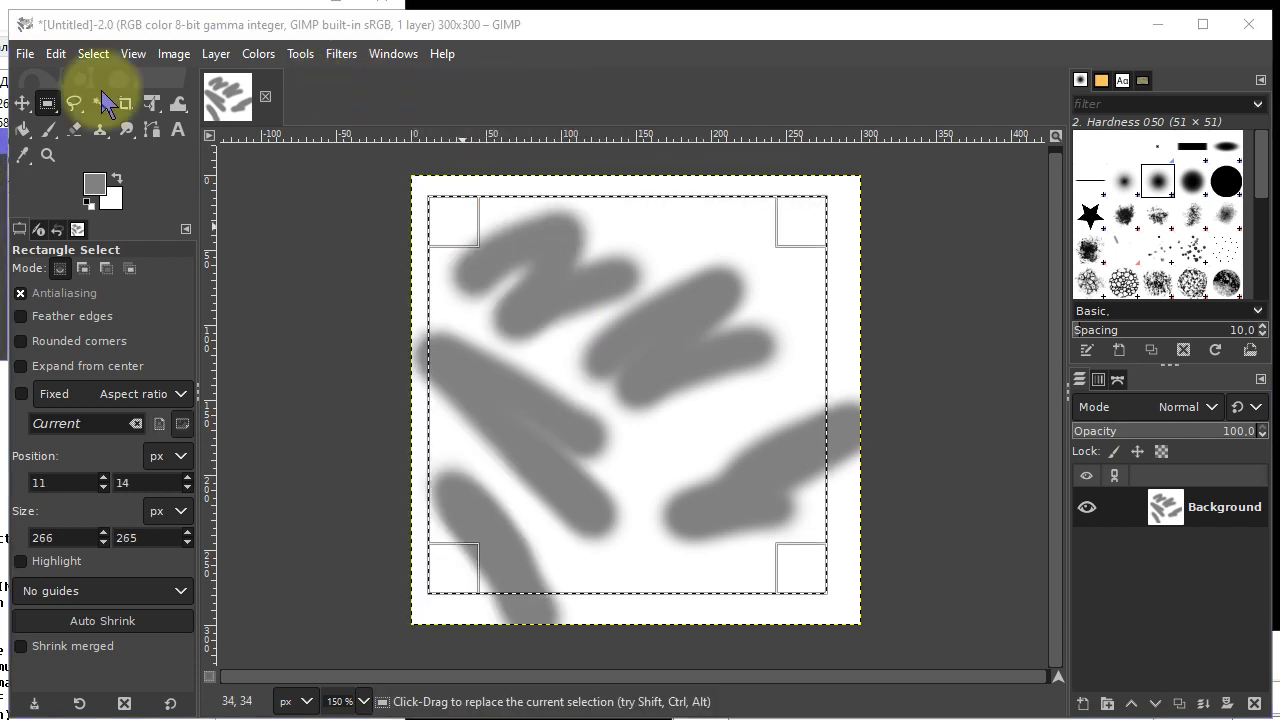
drag(485, 213, 1015, 316)
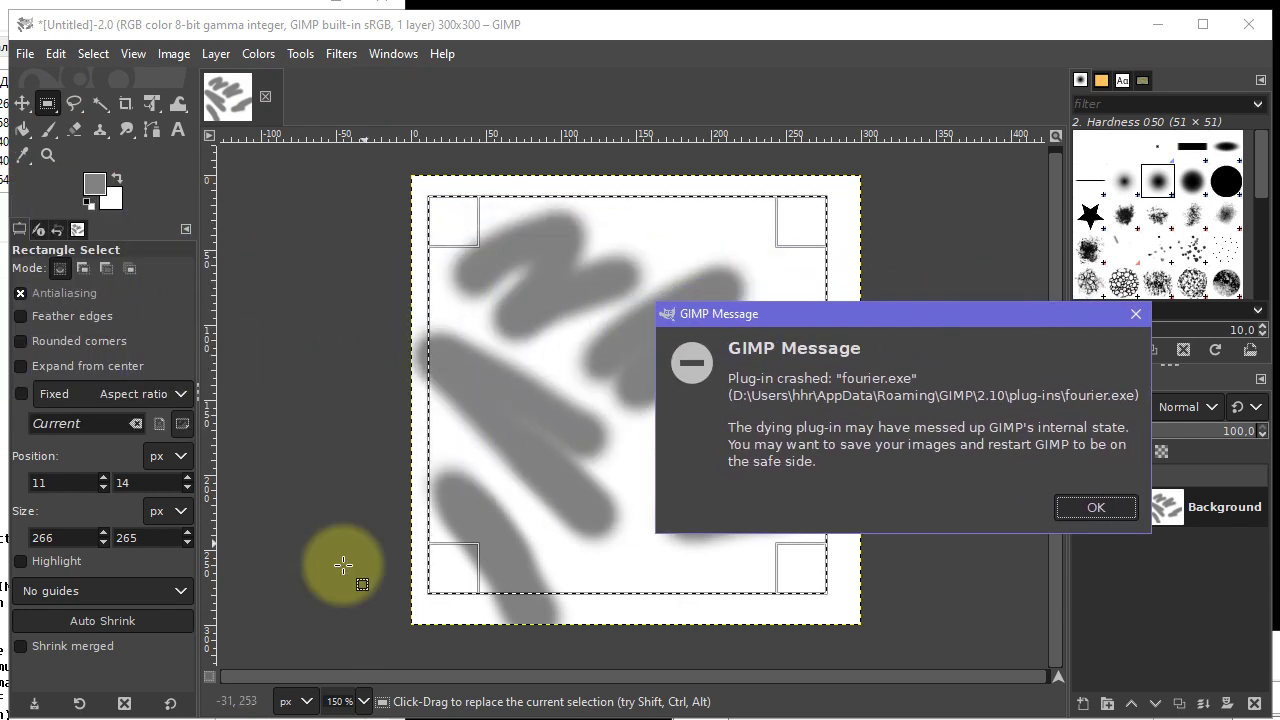
drag(297, 451, 471, 286)
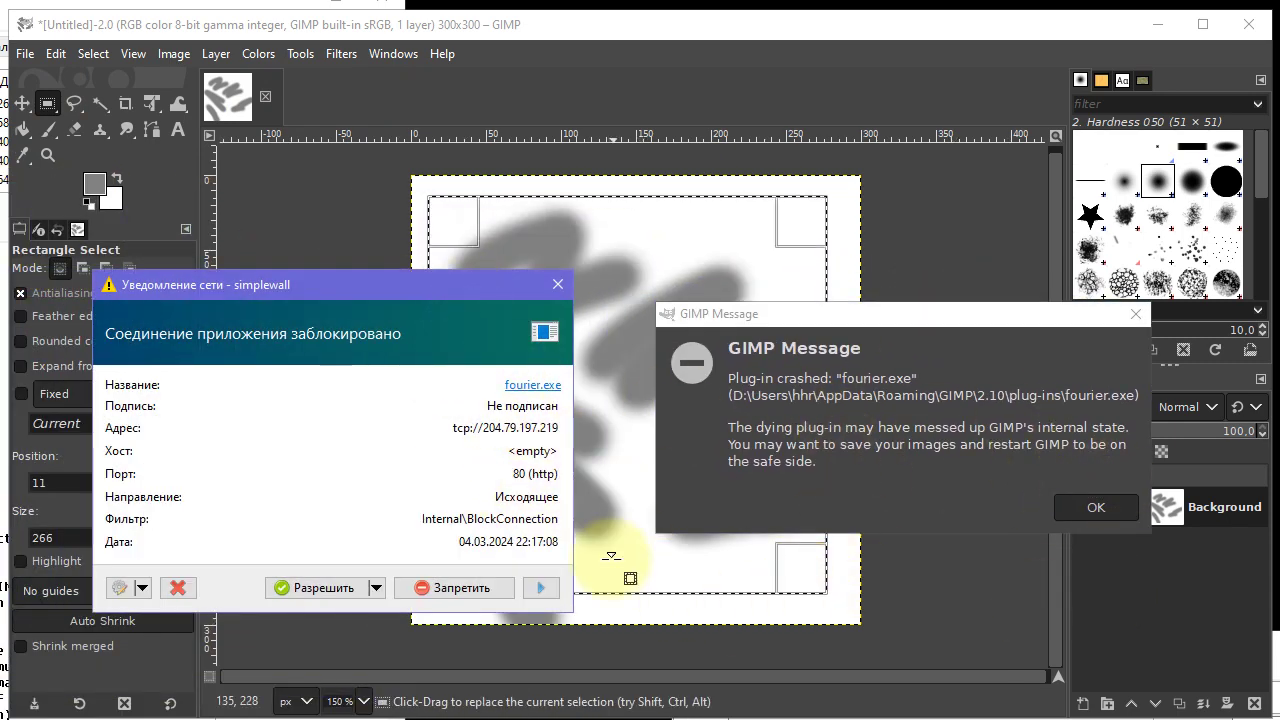
click(540, 588)
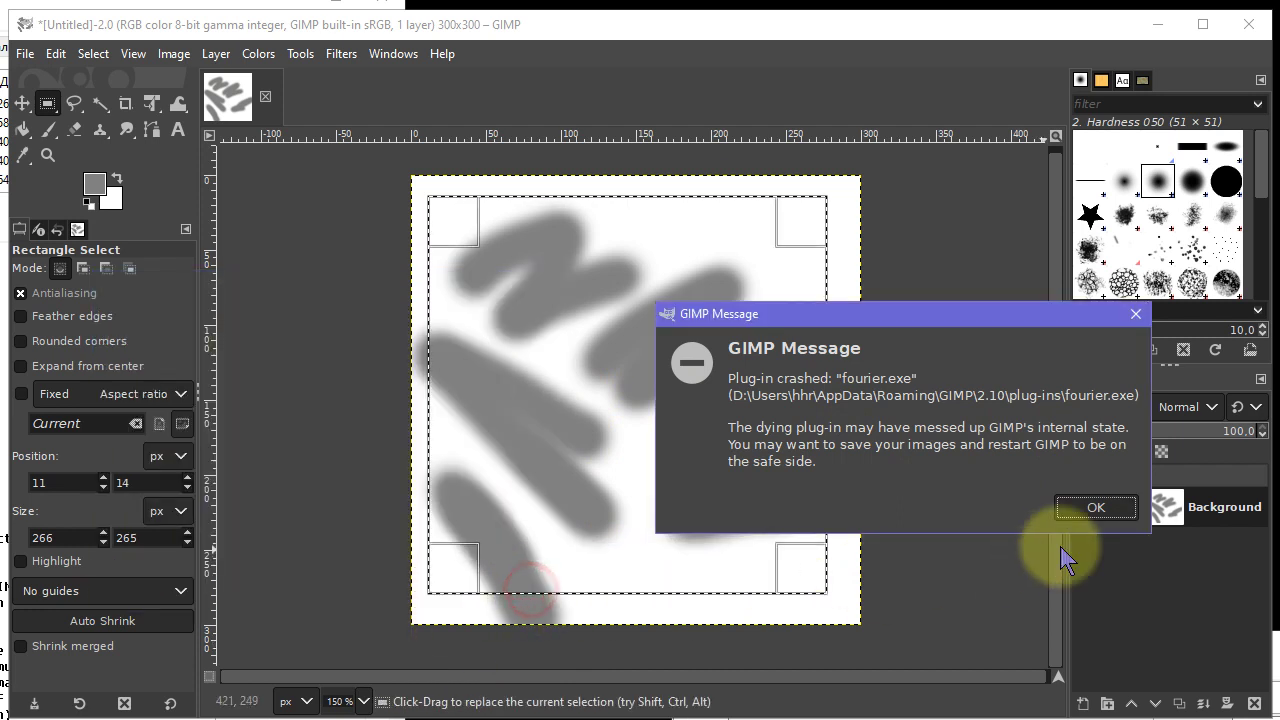
click(1096, 508)
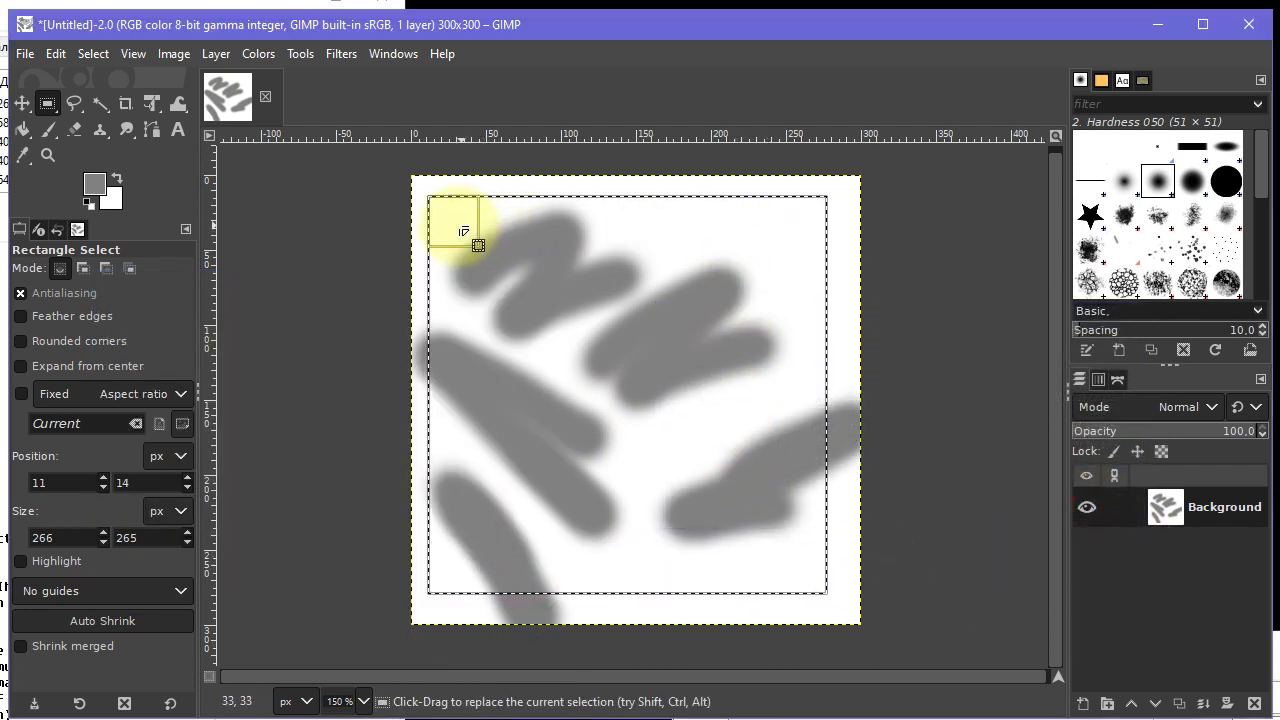
Widen the selection to 291×265, retry FFT Forward, and dismiss the second crash message
drag(460, 344, 422, 346)
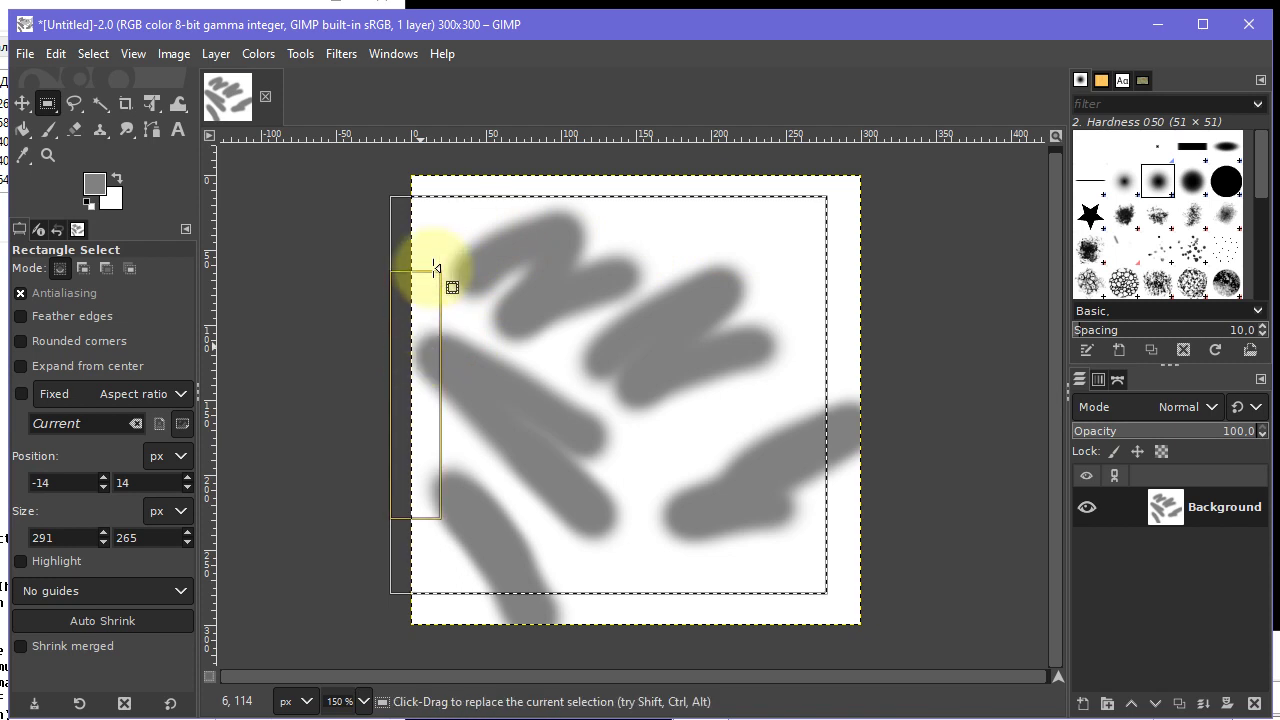
click(338, 54)
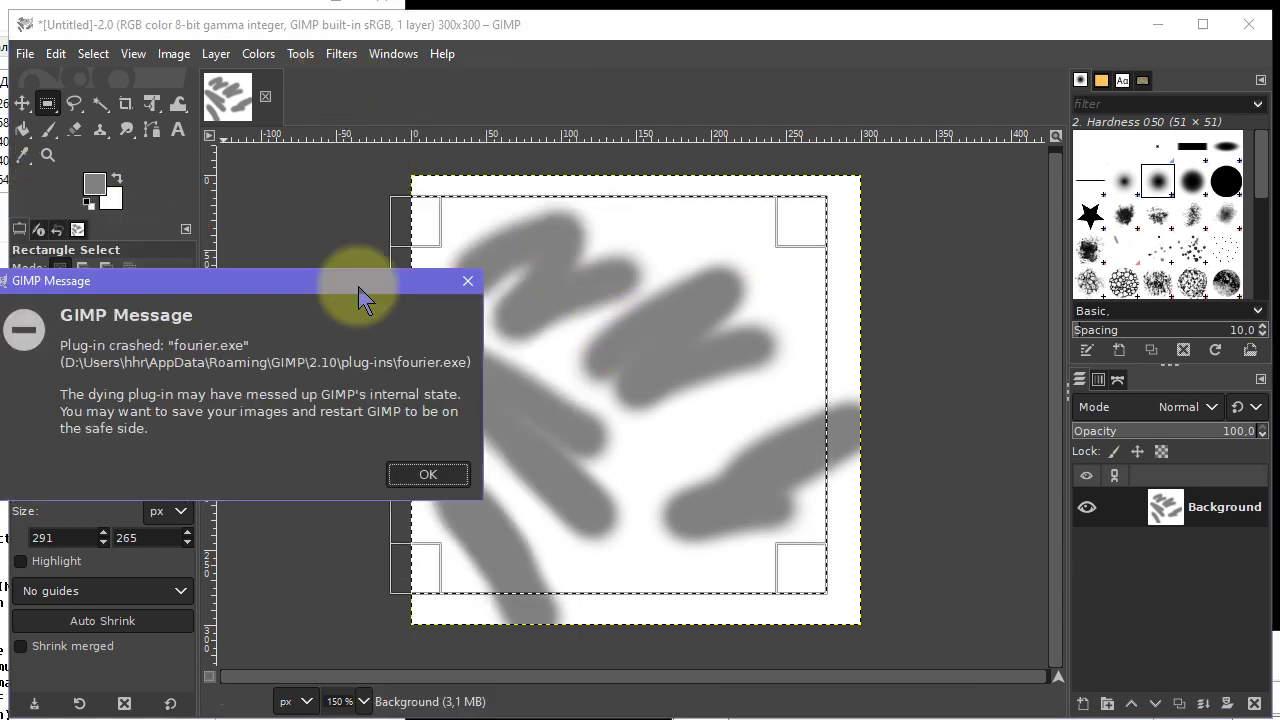
click(587, 514)
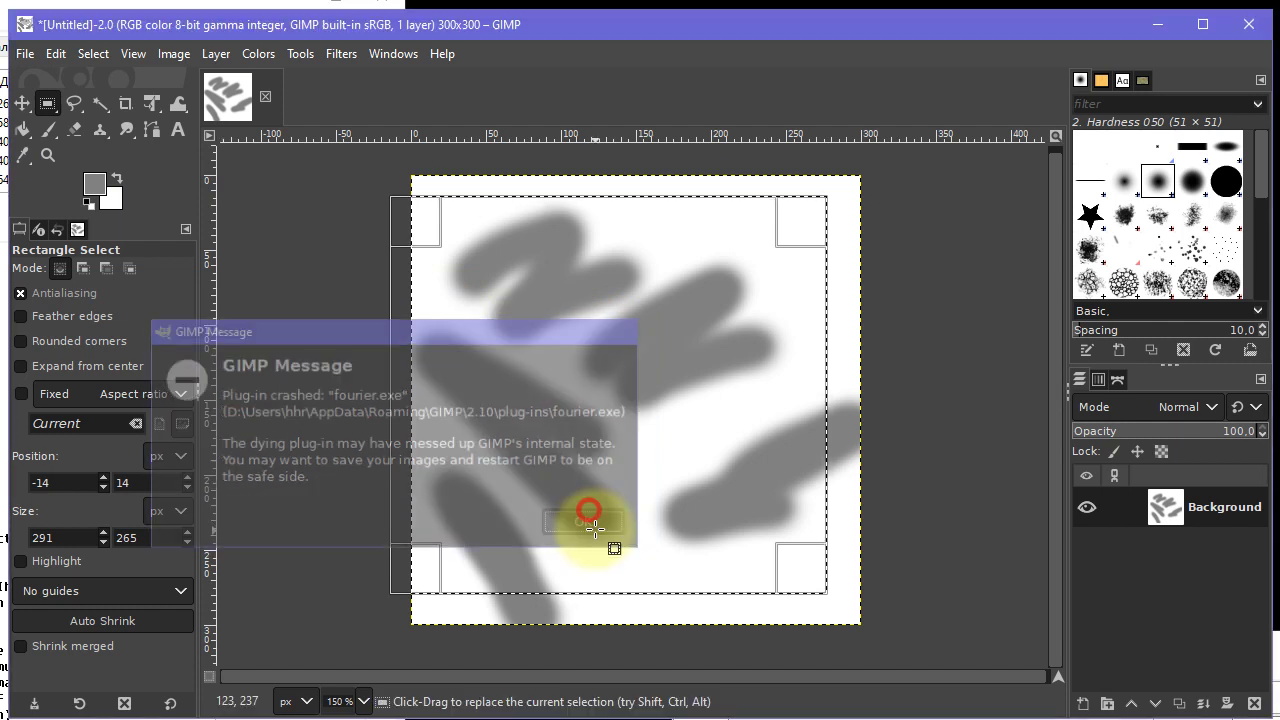
Run FFT Forward on a taller 291×293 selection, then undo the resulting spectrum
drag(582, 184, 586, 186)
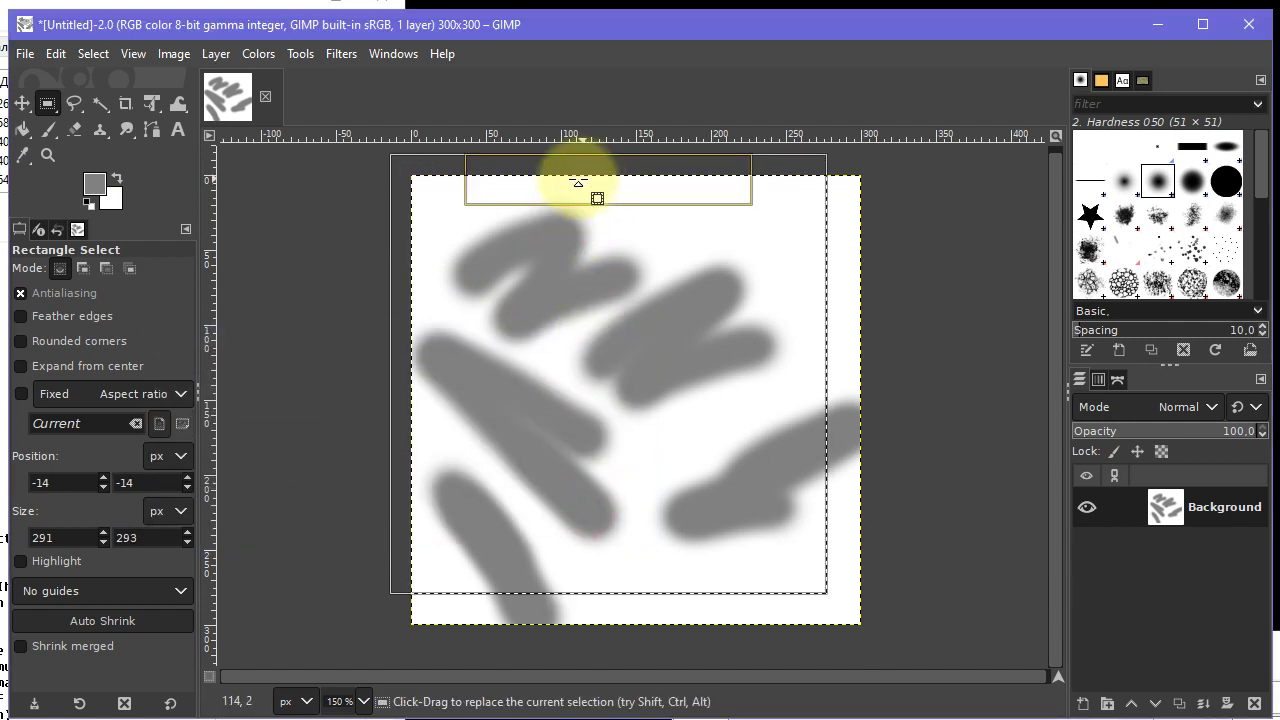
click(341, 53)
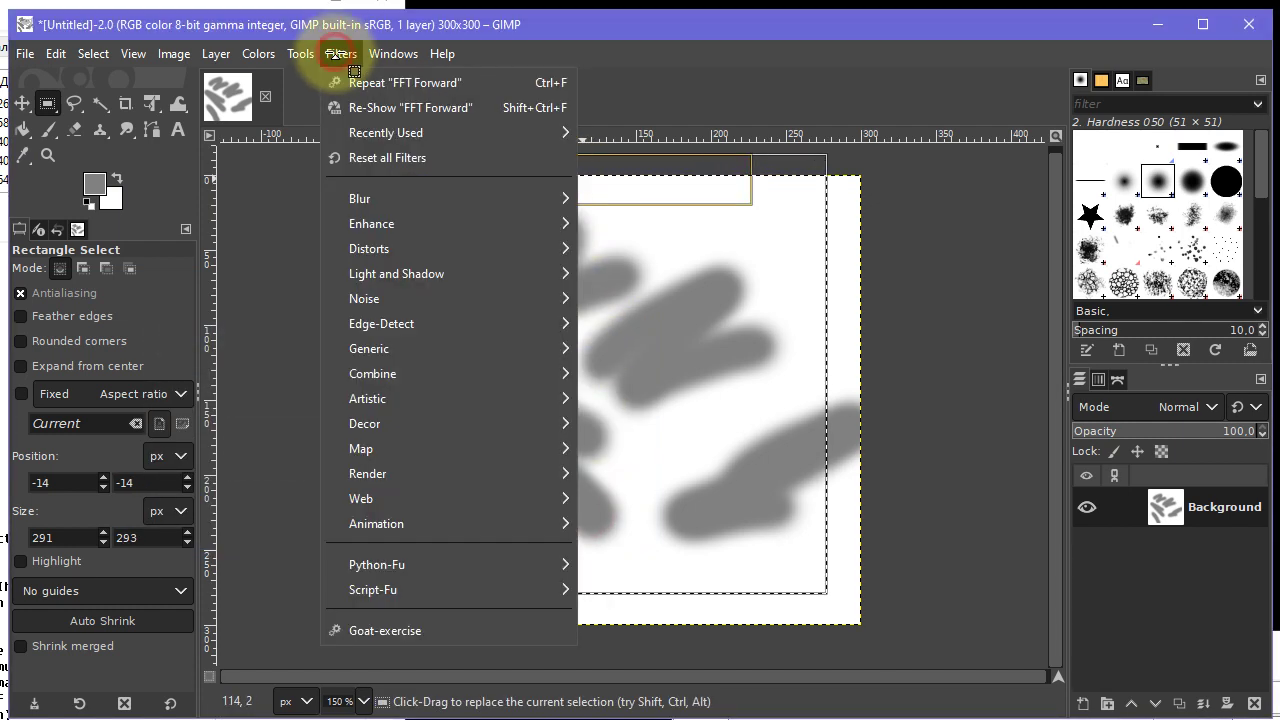
click(390, 84)
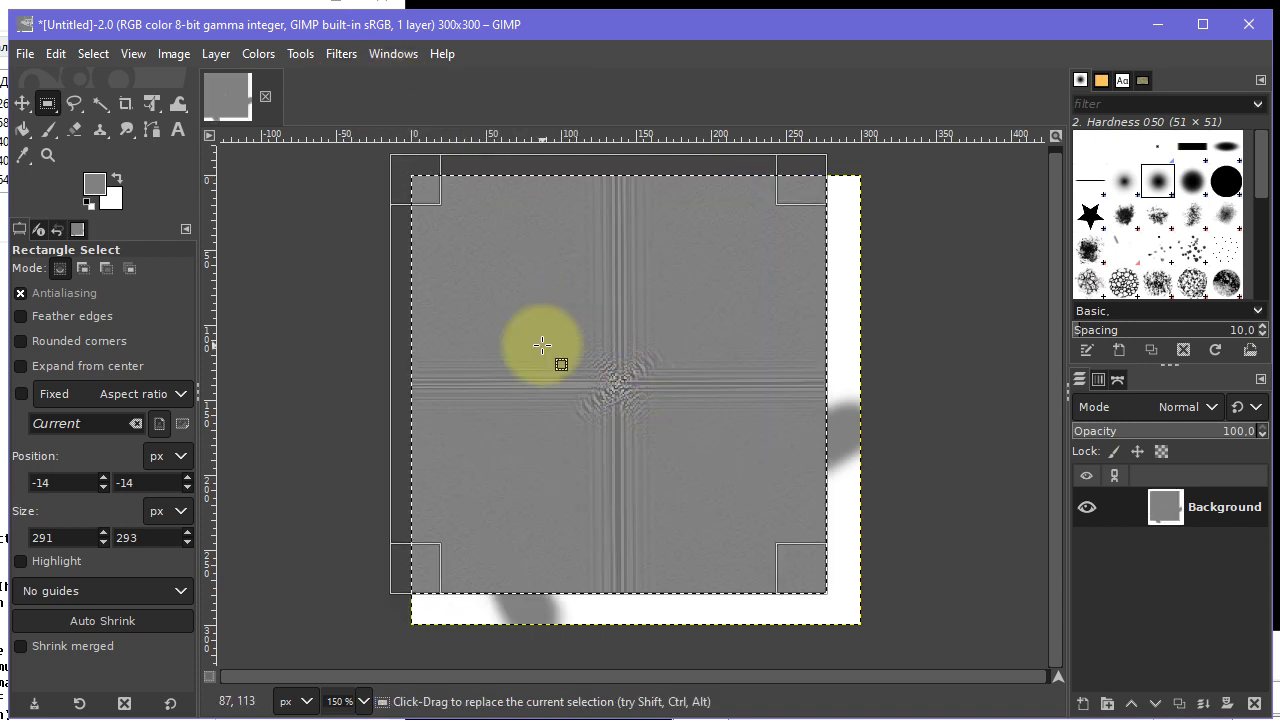
key(ctrl+z)
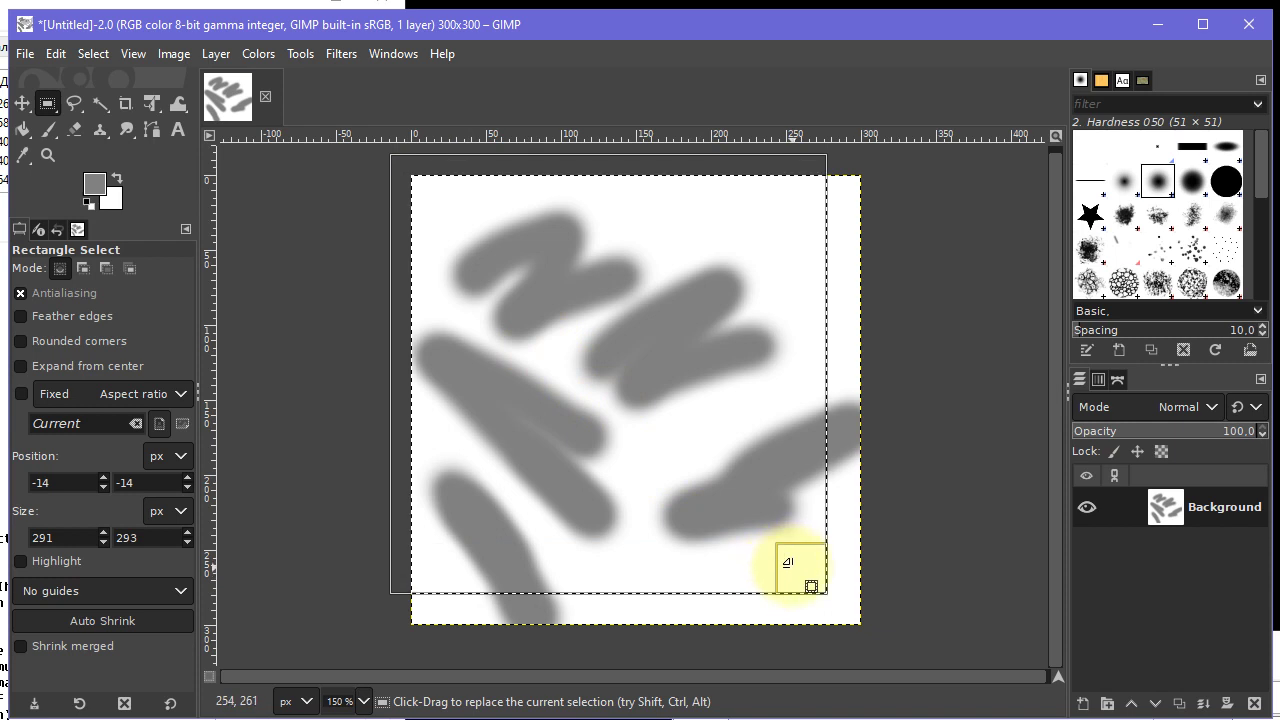
Enlarge the selection to 331×327 past the image edges, run FFT Forward, then undo it
drag(788, 562, 851, 609)
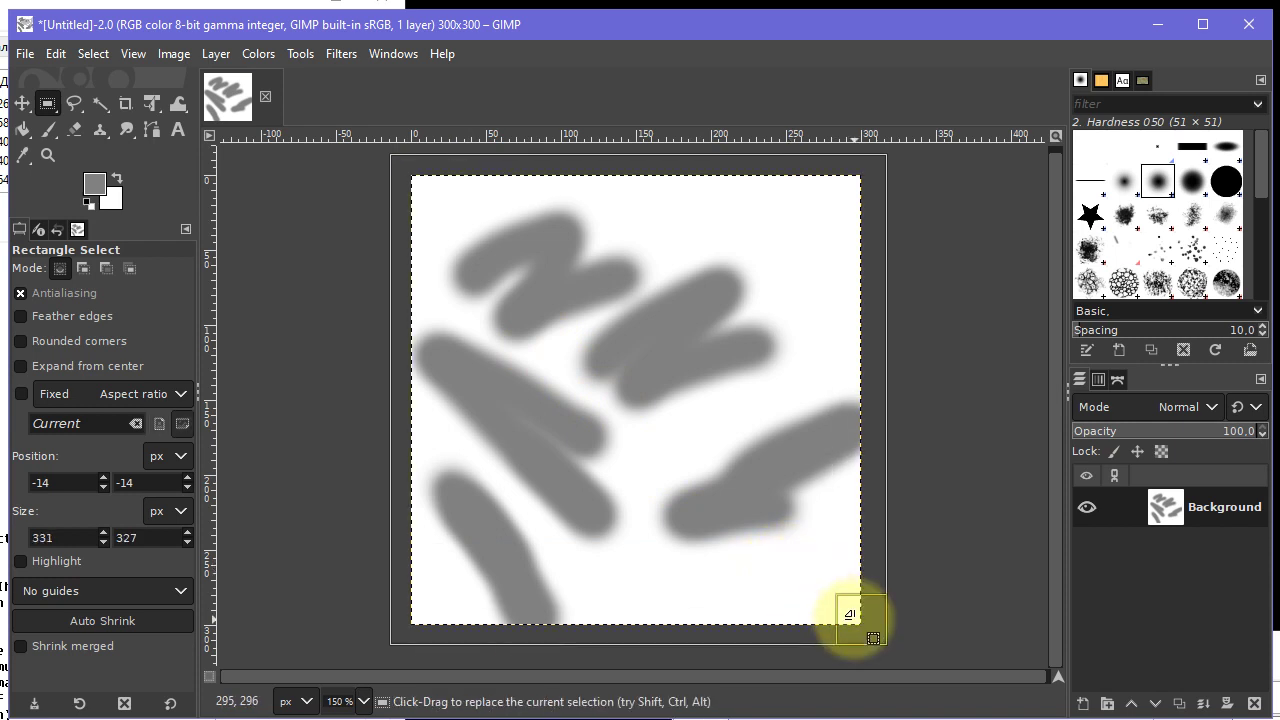
click(345, 53)
click(360, 83)
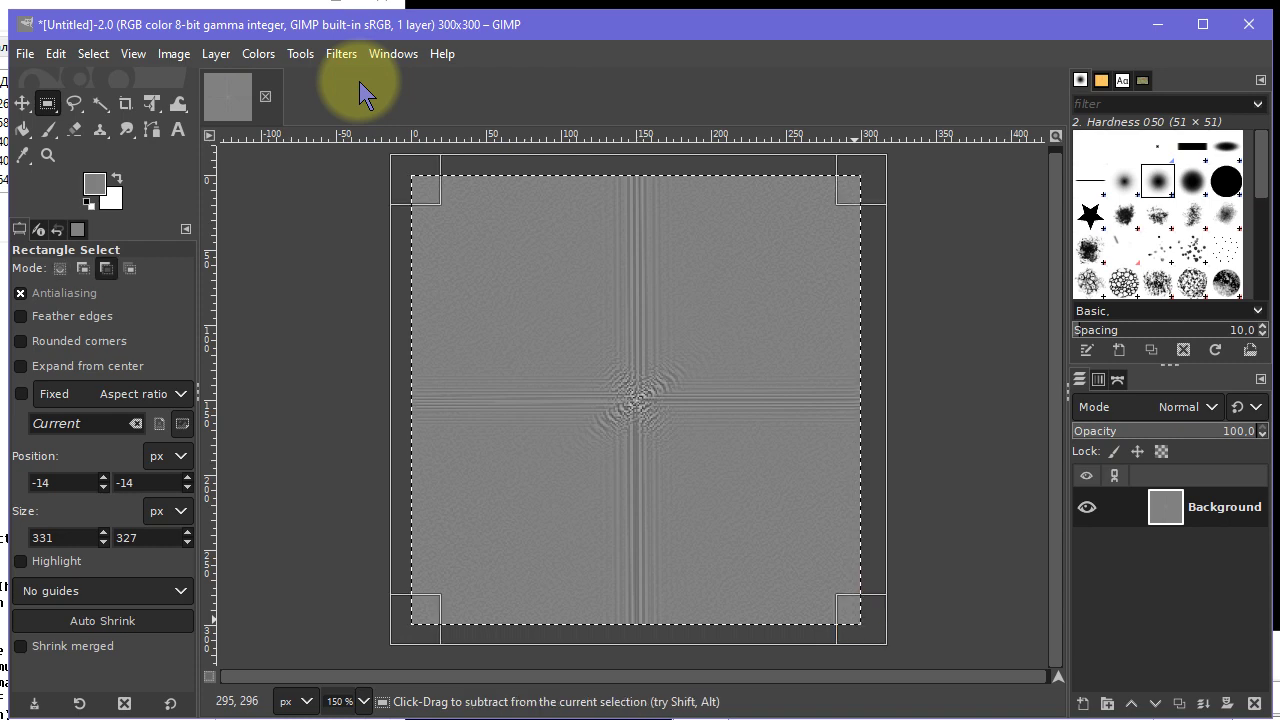
key(ctrl+z)
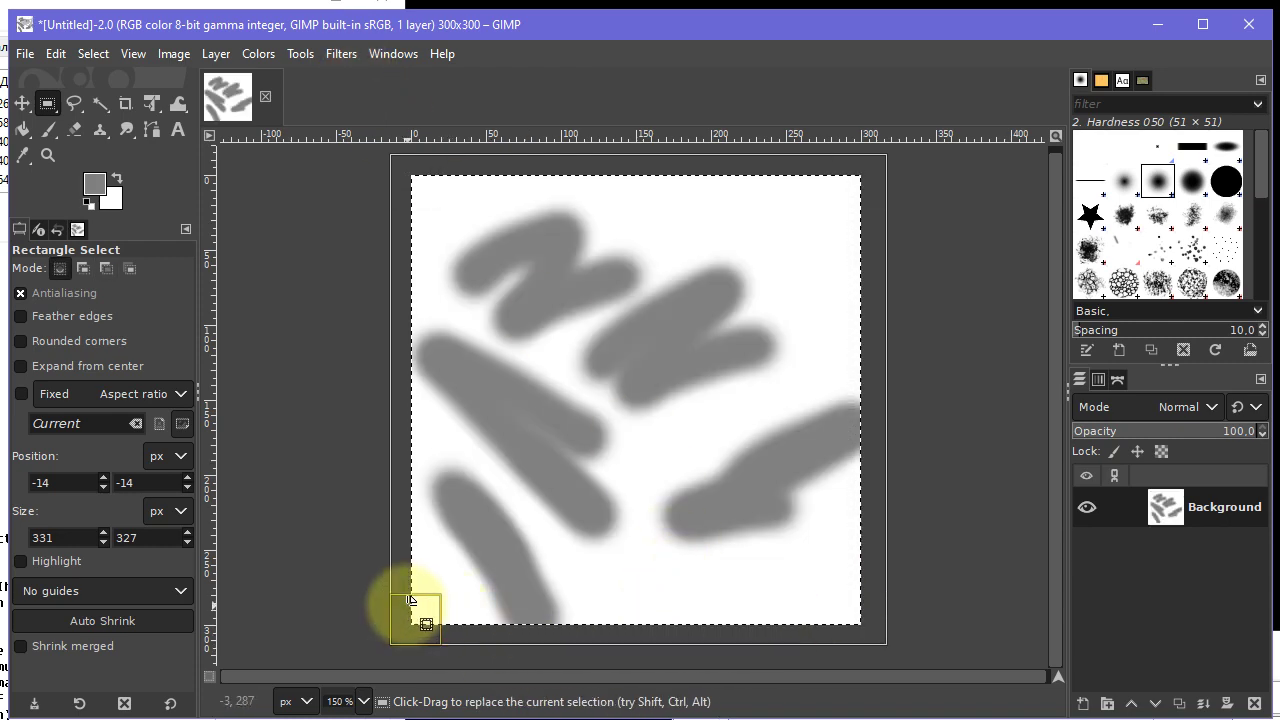
Shrink the selection to about 298×301, rerun FFT Forward, and dismiss the crash warning
drag(417, 608, 468, 571)
click(341, 53)
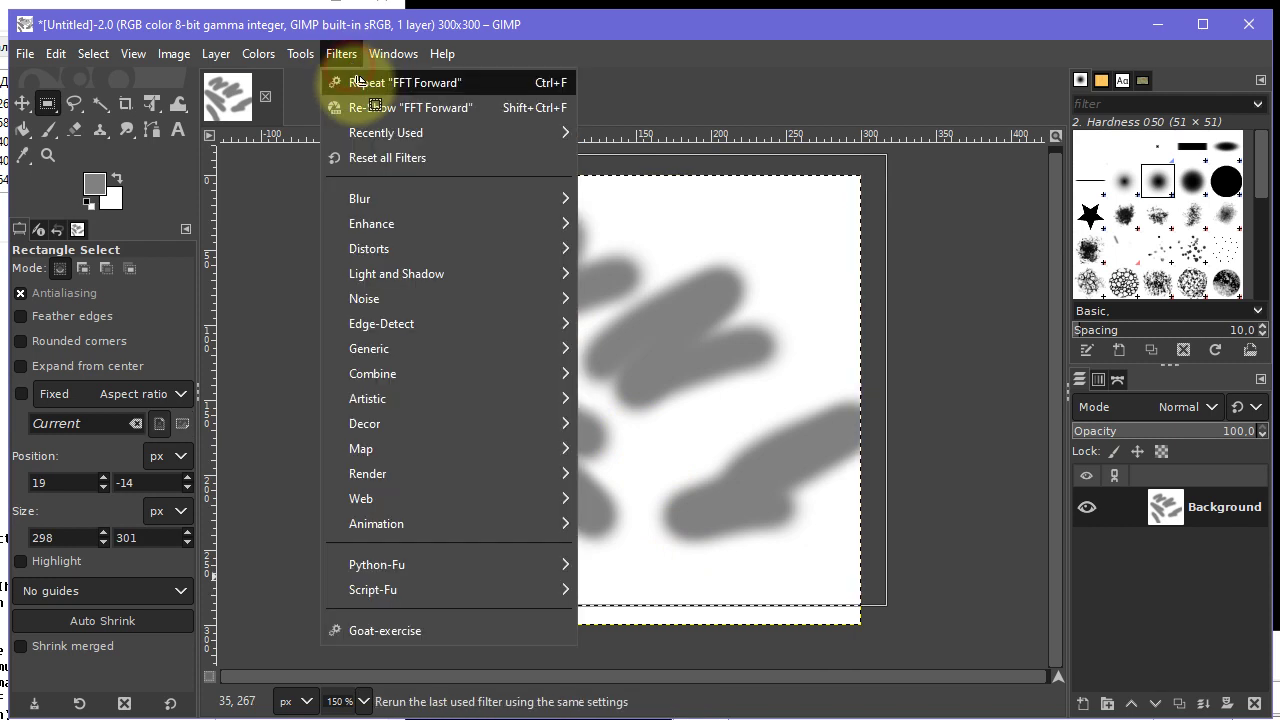
click(360, 85)
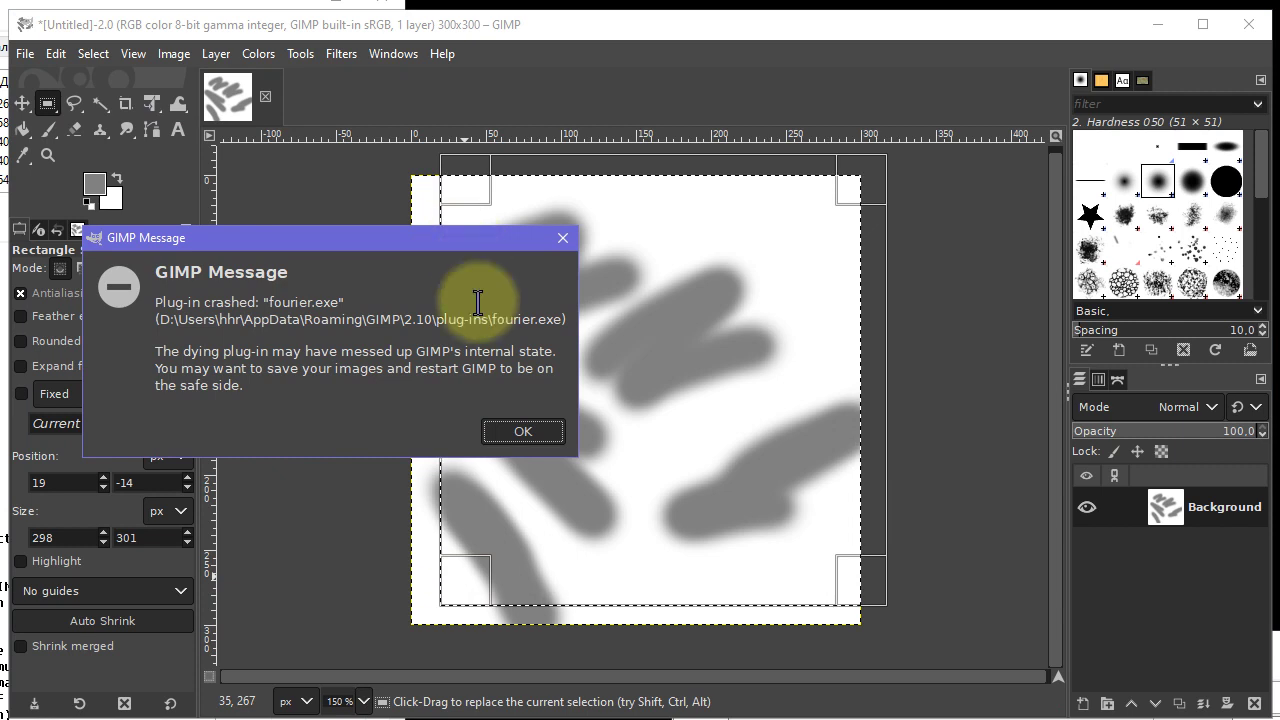
click(516, 432)
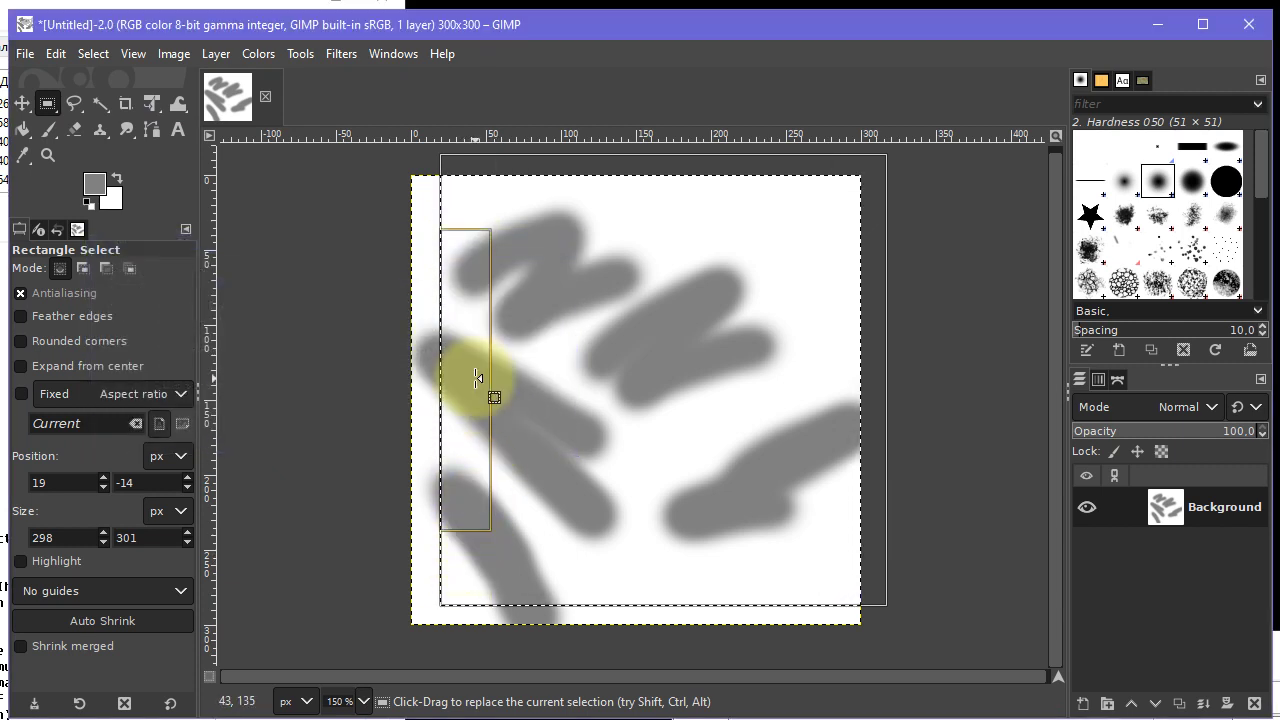
Widen the selection past the image's left edge, run FFT Forward, then undo the spectrum
drag(472, 372, 437, 380)
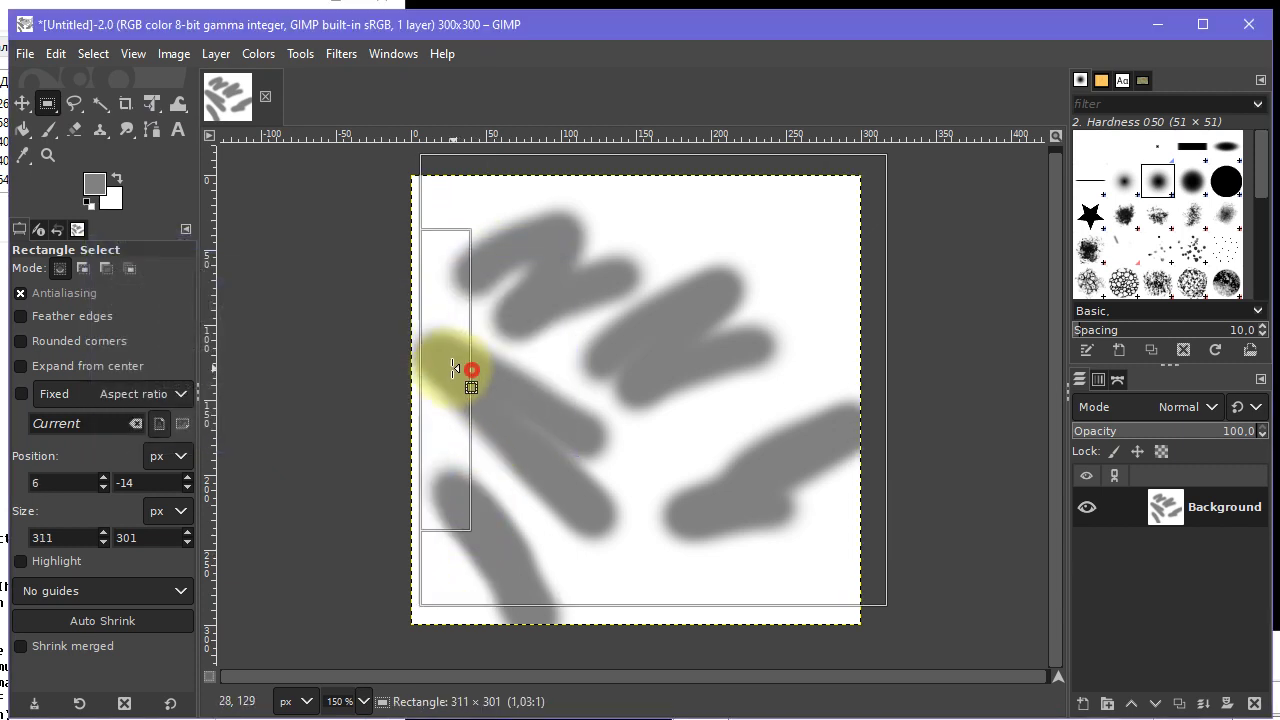
click(341, 53)
click(396, 86)
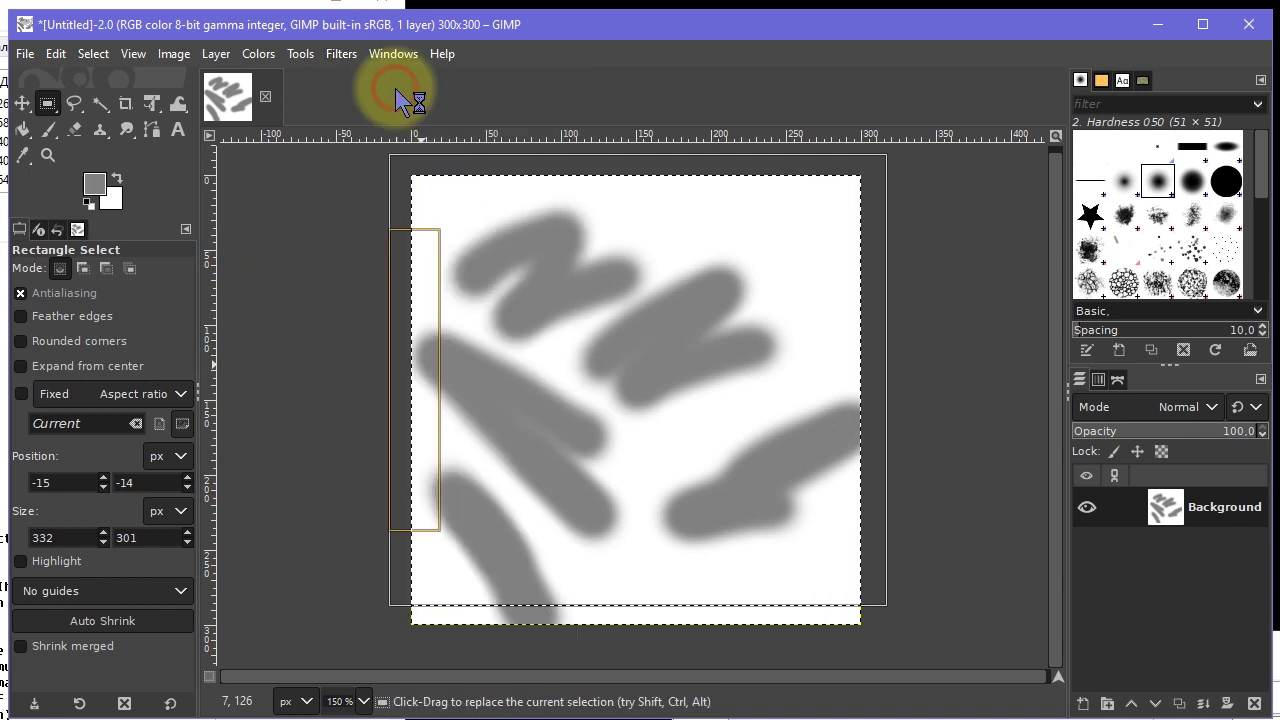
key(ctrl+z)
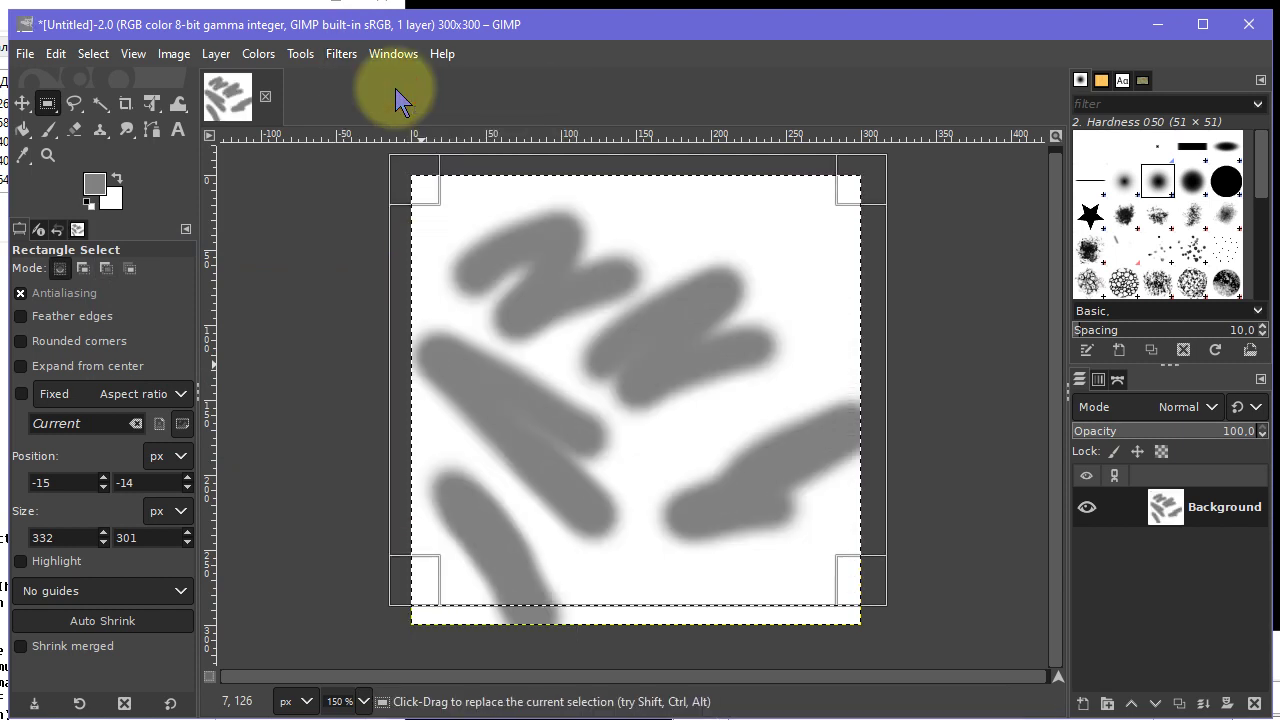
Narrow the selection to 300×301, run FFT Forward again, then undo the spectrum
drag(871, 368, 829, 374)
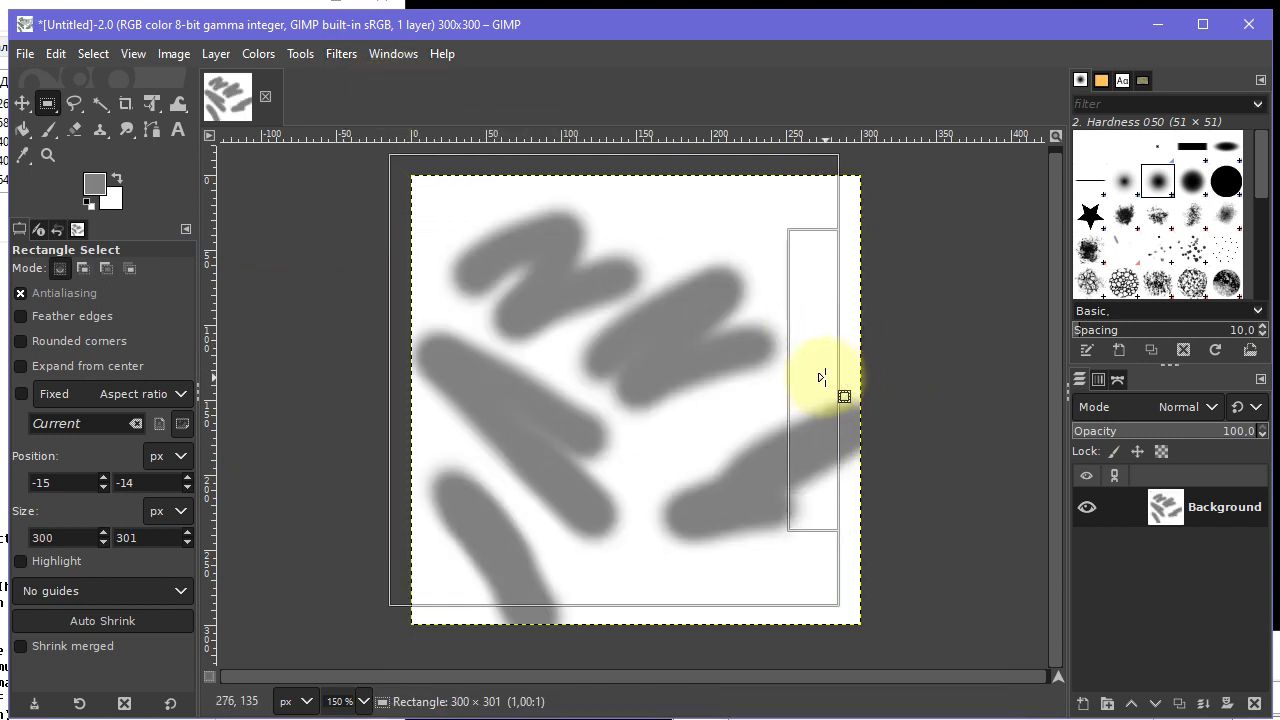
click(341, 53)
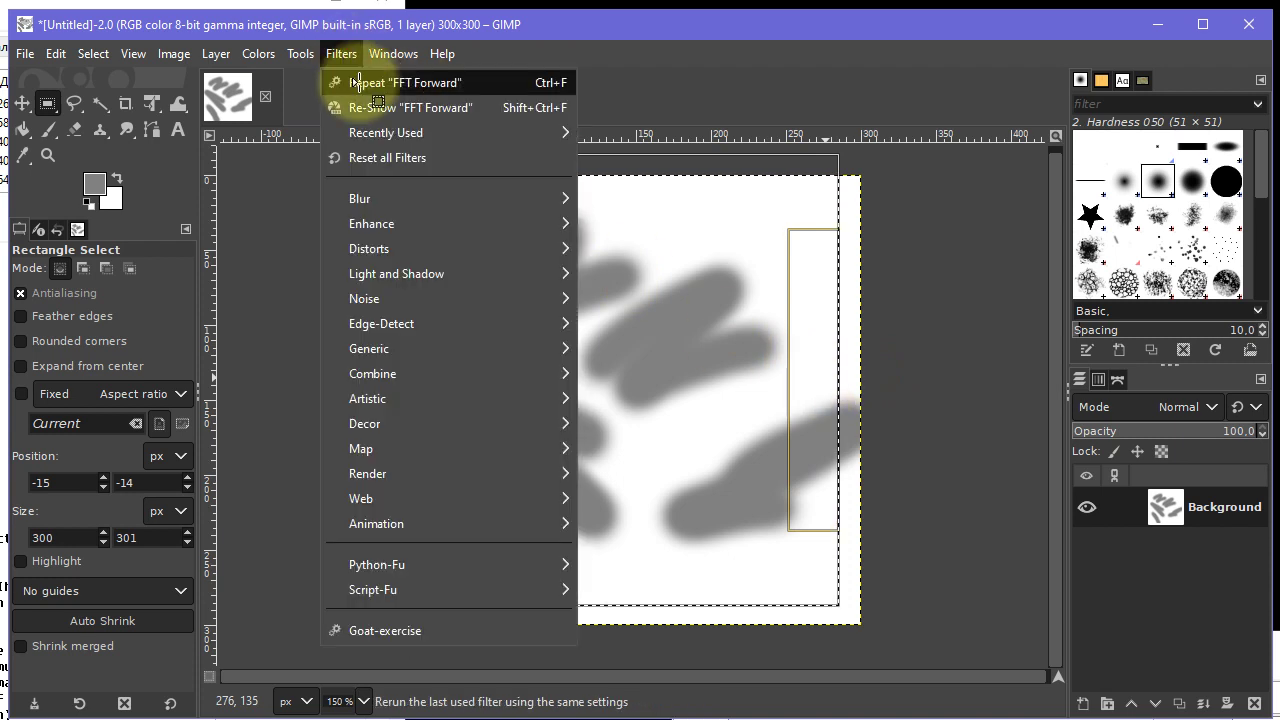
click(358, 82)
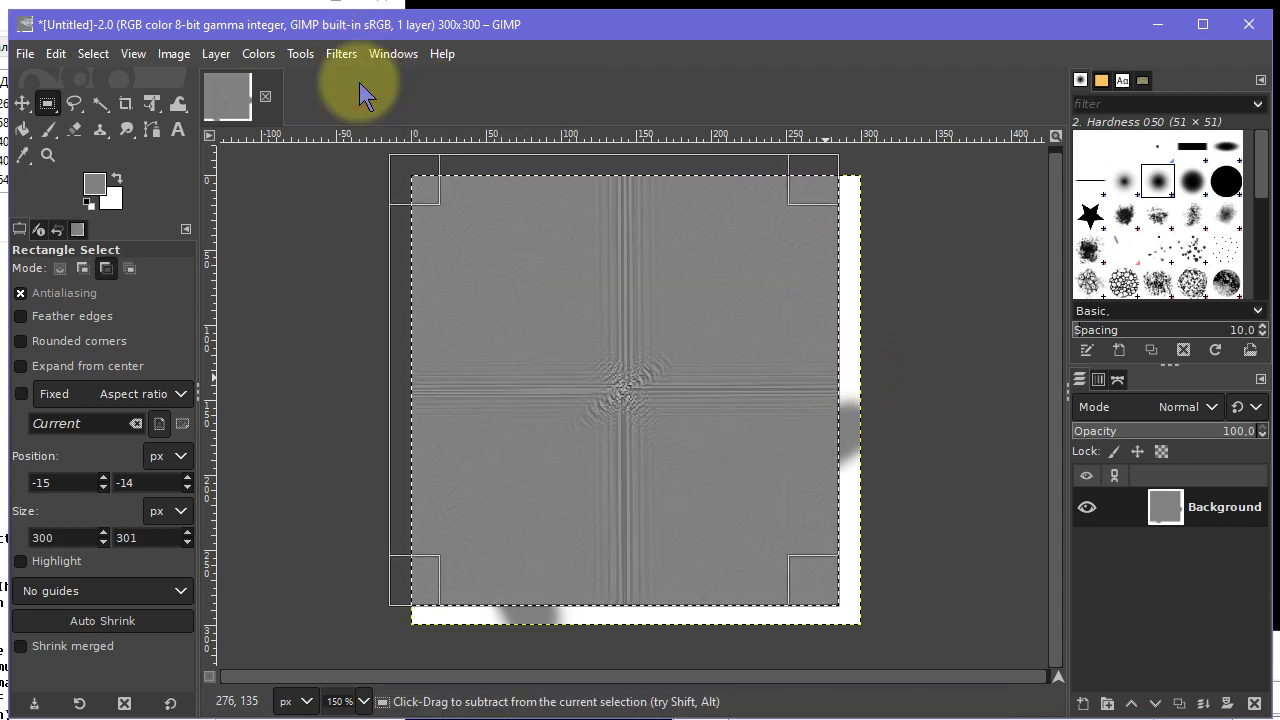
key(ctrl+z)
Shorten the selection to 300×278, run FFT Forward, and dismiss the crash and firewall messages
drag(665, 165, 666, 201)
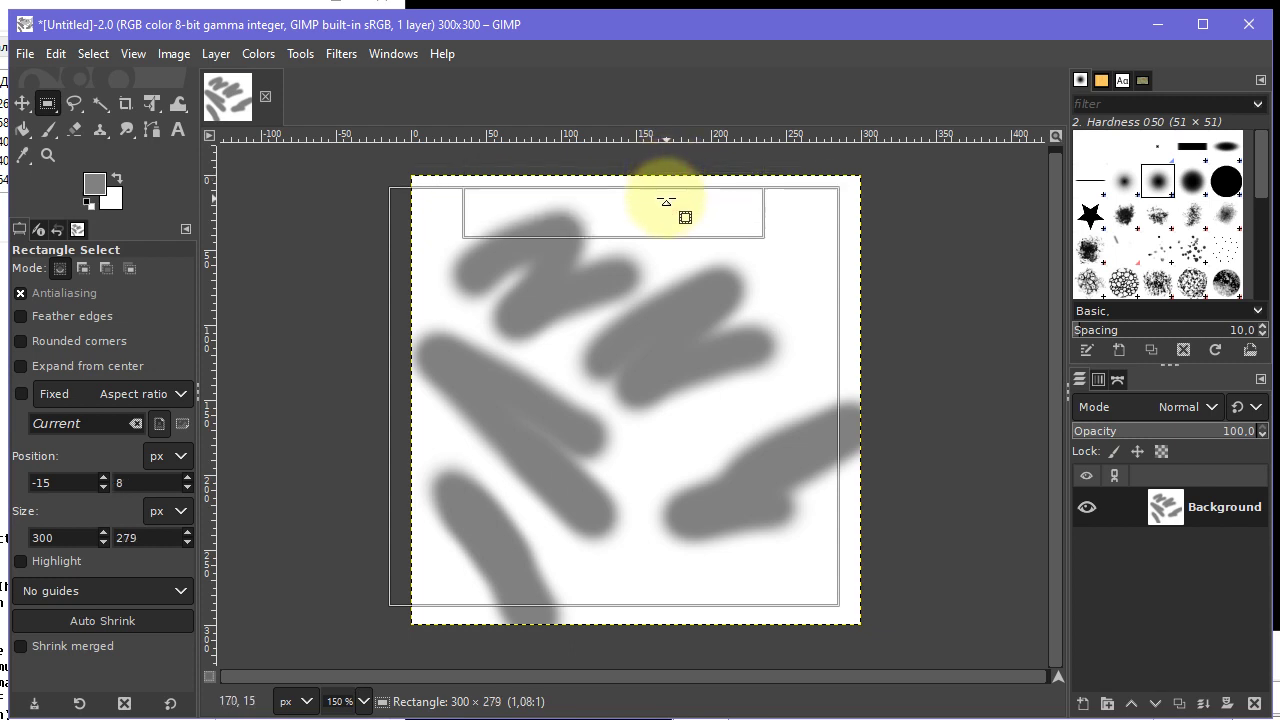
click(341, 54)
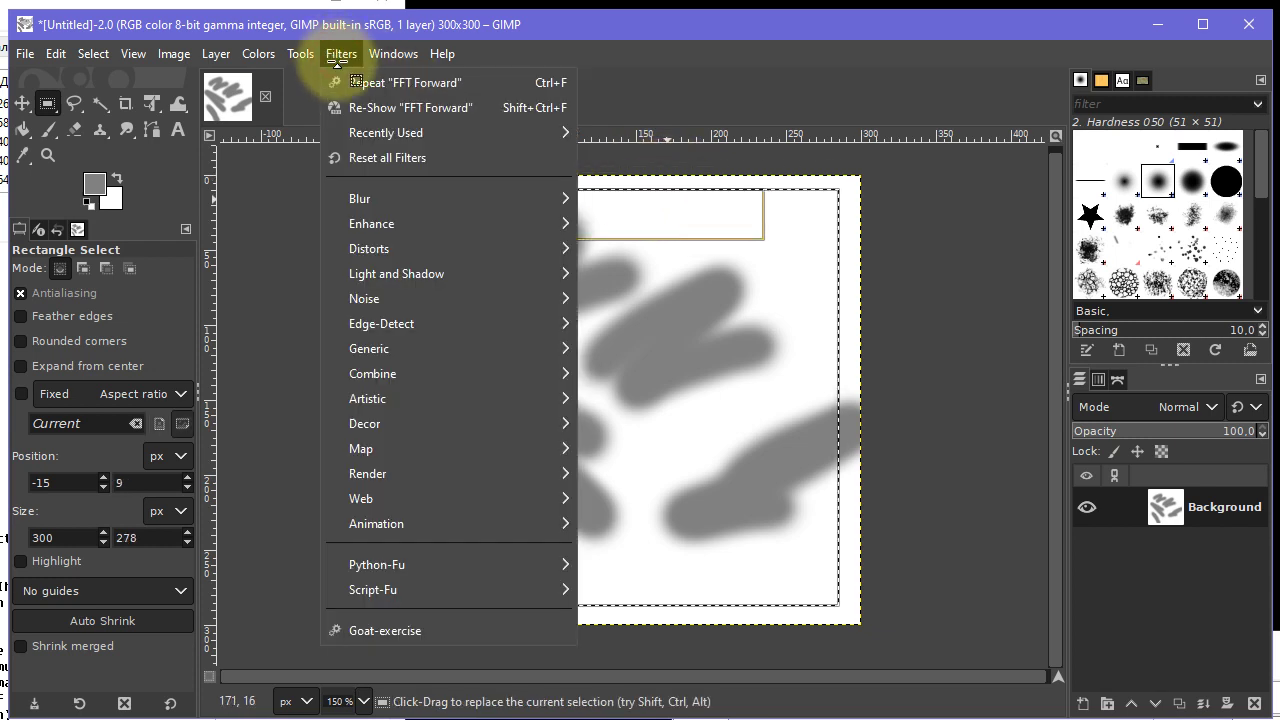
click(346, 82)
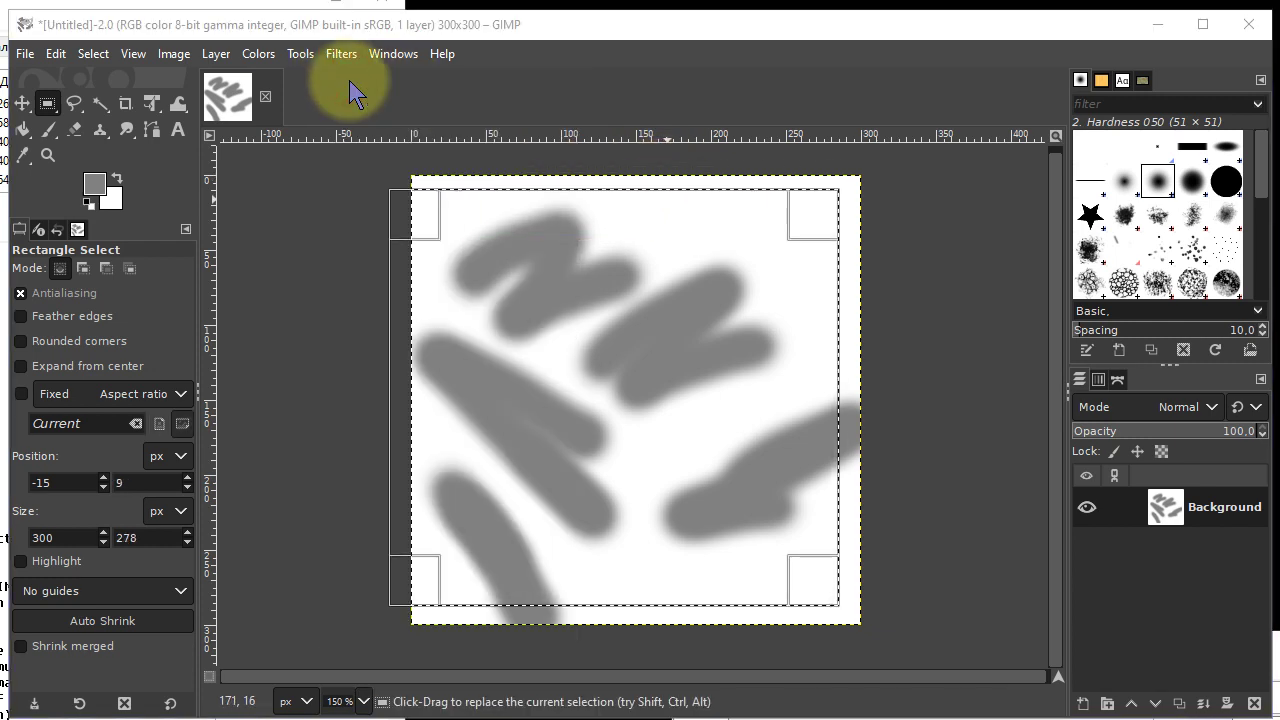
drag(709, 263, 1037, 362)
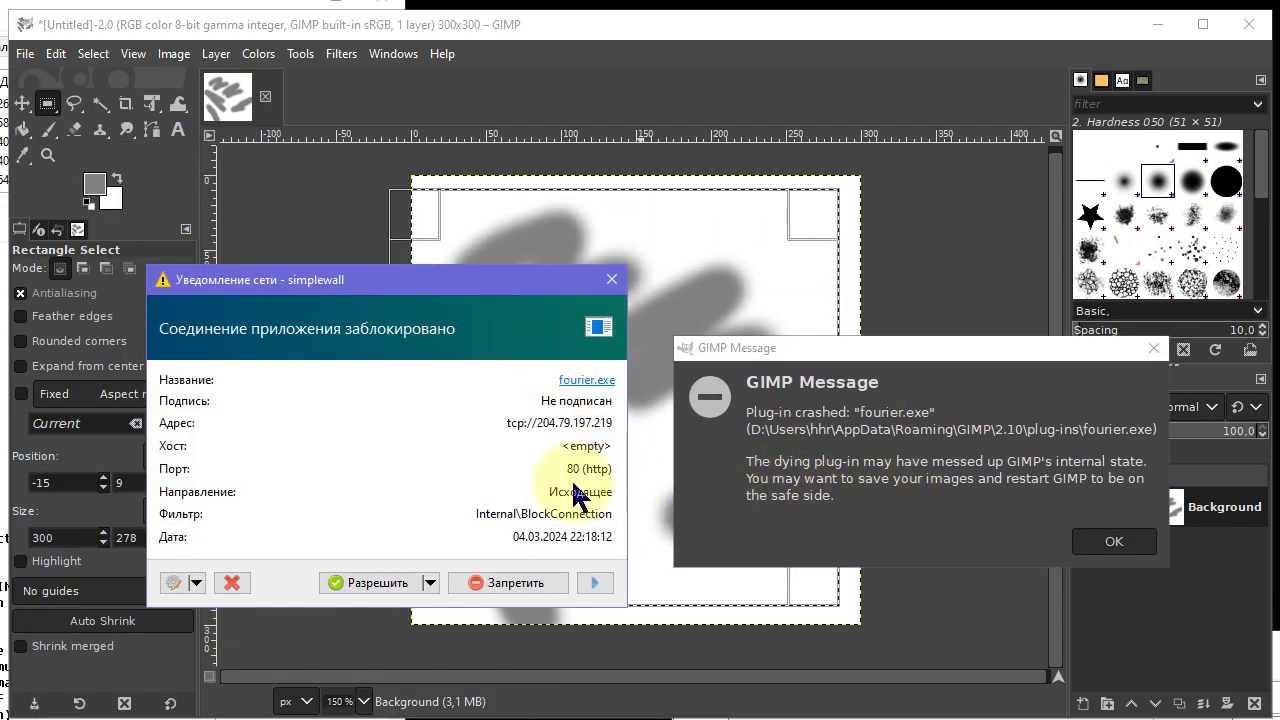
click(581, 586)
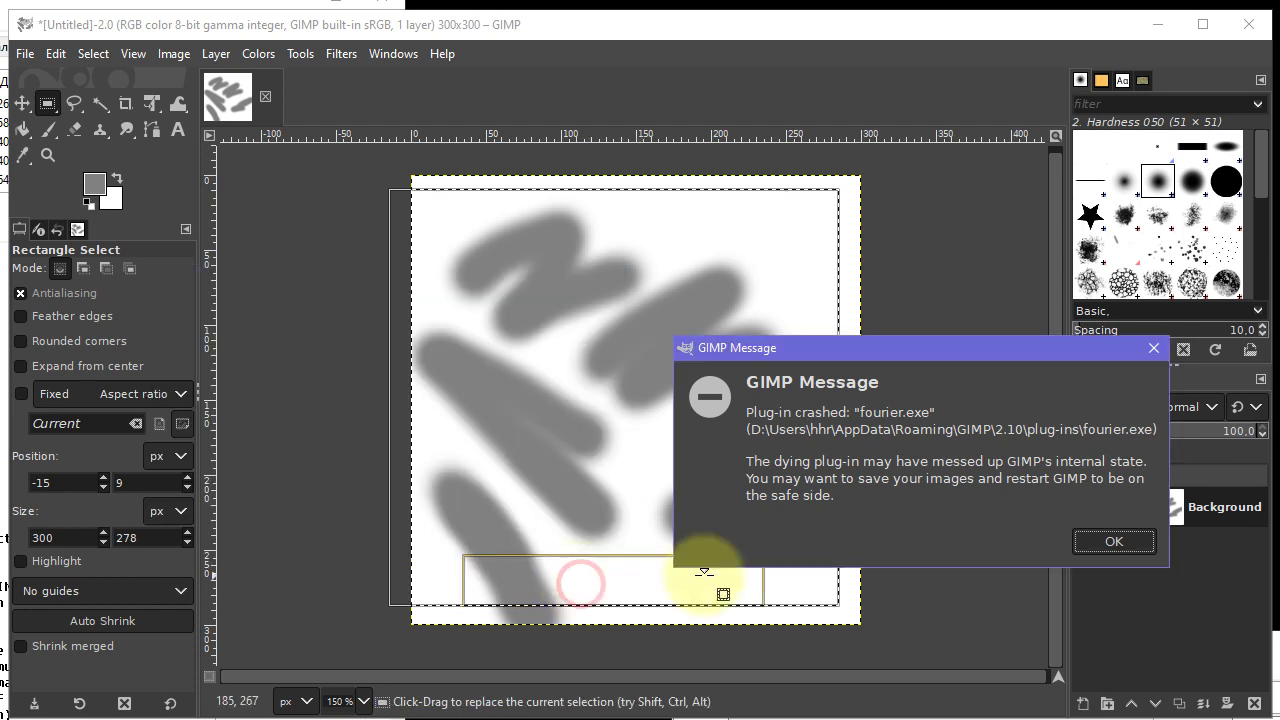
click(1114, 541)
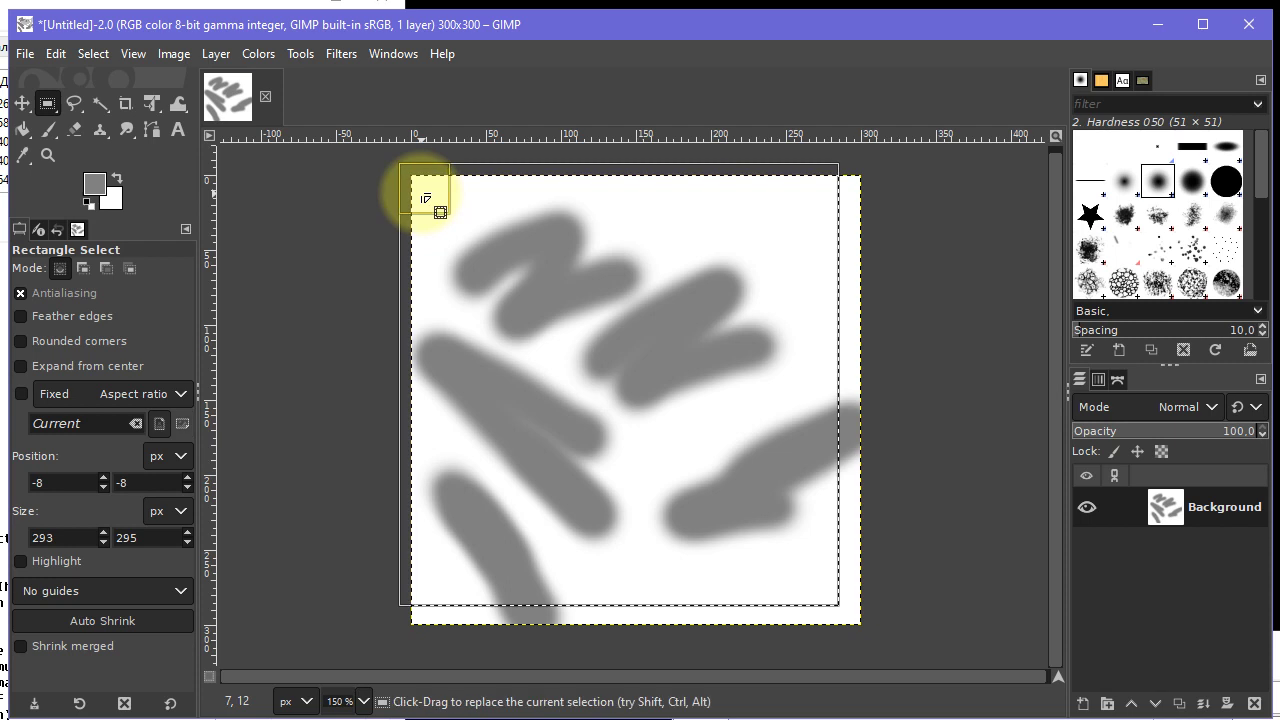
Rerun FFT Forward on a 293×295 selection to produce the frequency spectrum
click(341, 54)
click(357, 83)
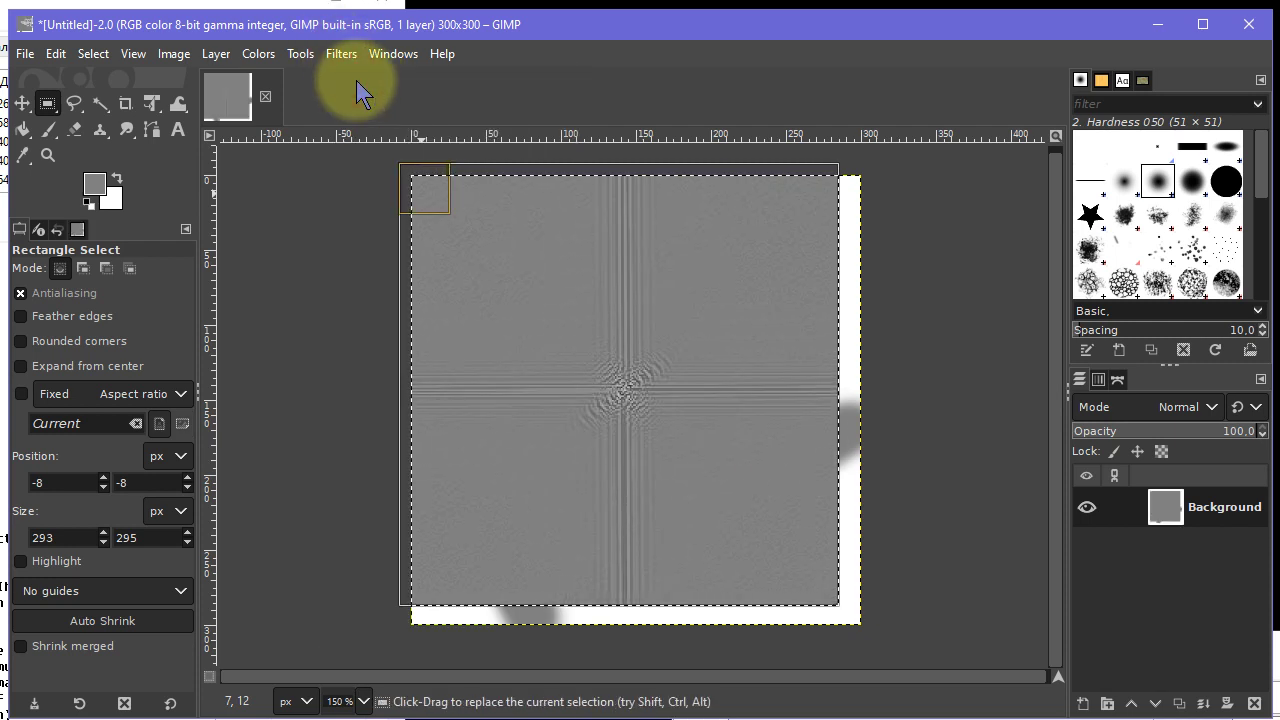
click(47, 129)
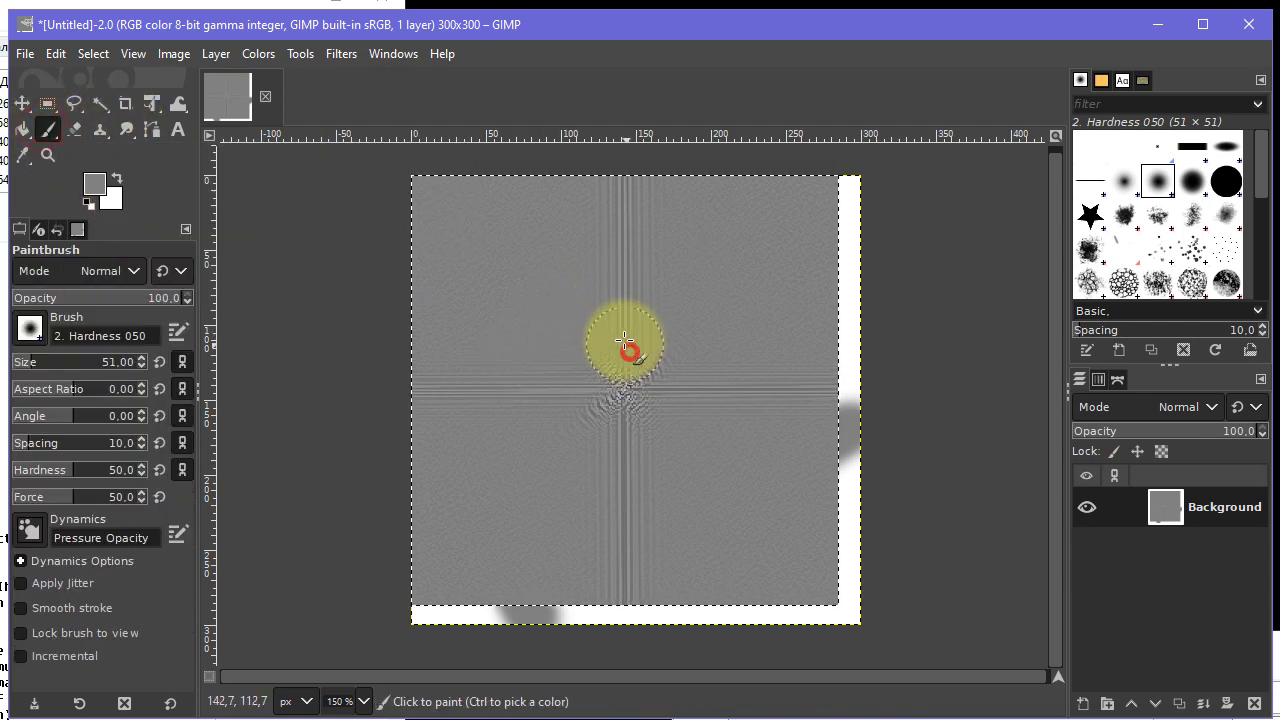
Paint gray over the spectrum's four central stripe arms, then apply FFT Inverse
drag(624, 341, 617, 193)
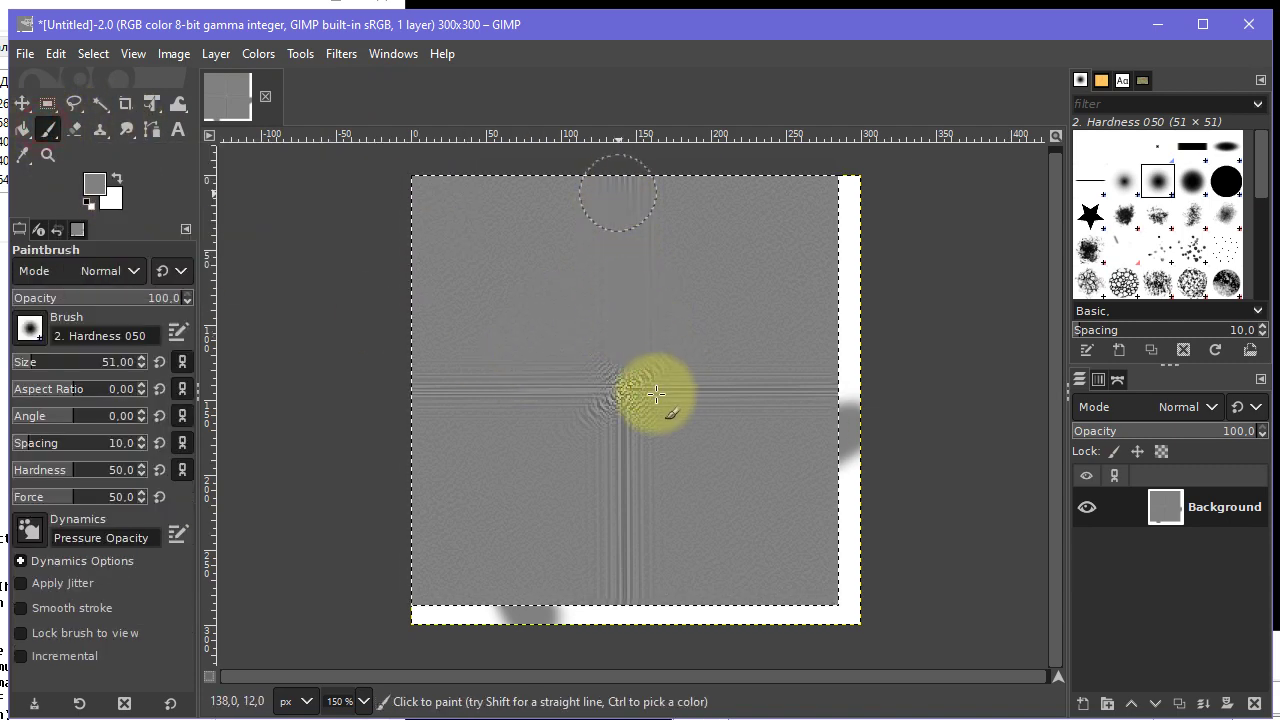
drag(655, 395, 825, 392)
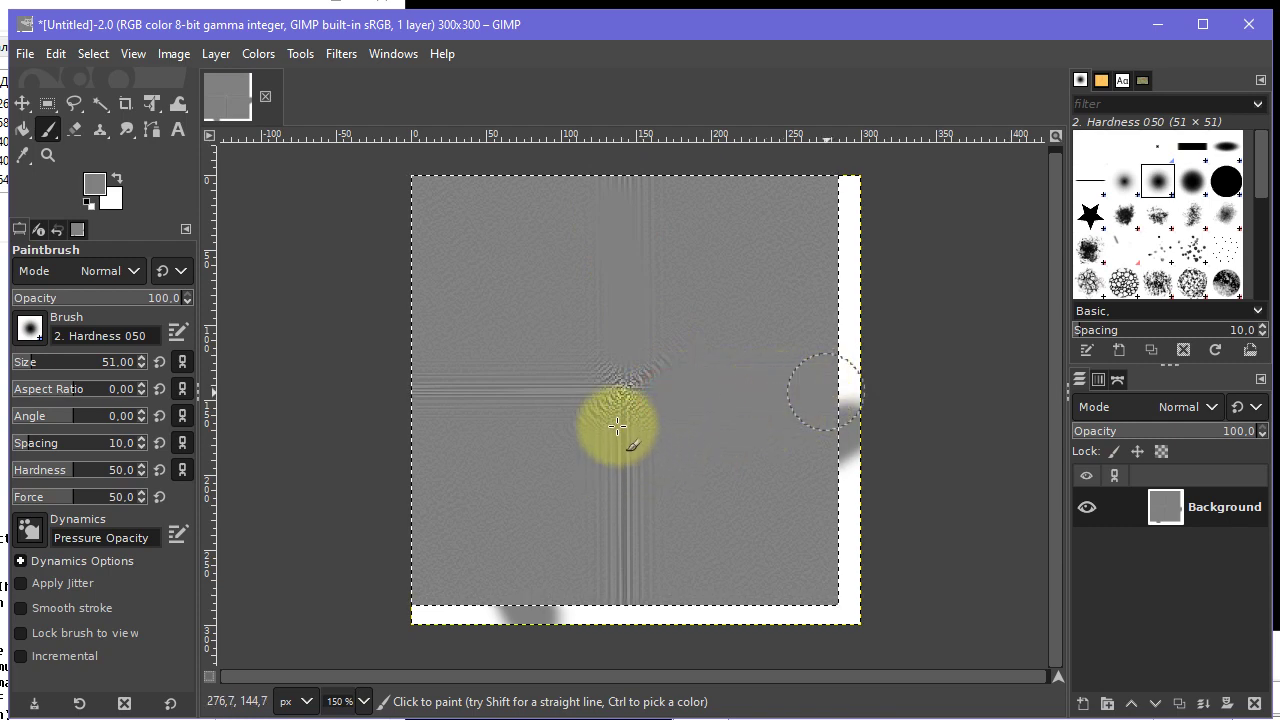
drag(625, 425, 617, 557)
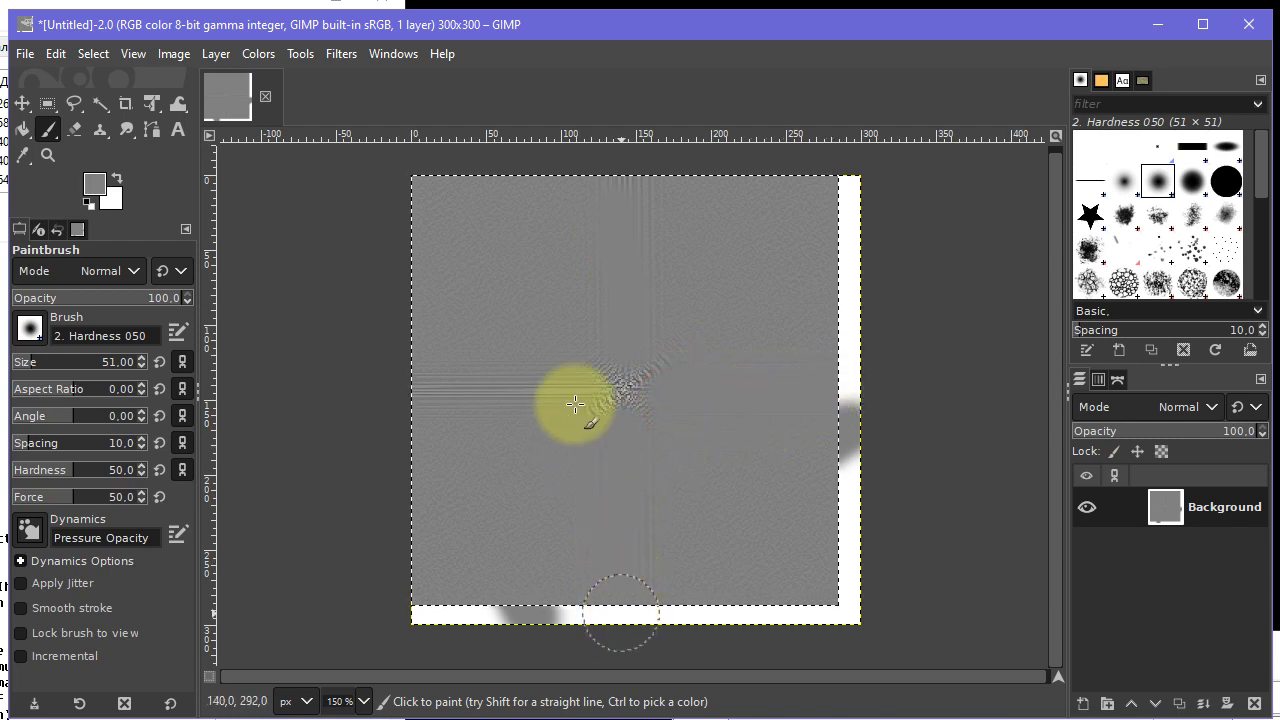
drag(576, 392, 414, 382)
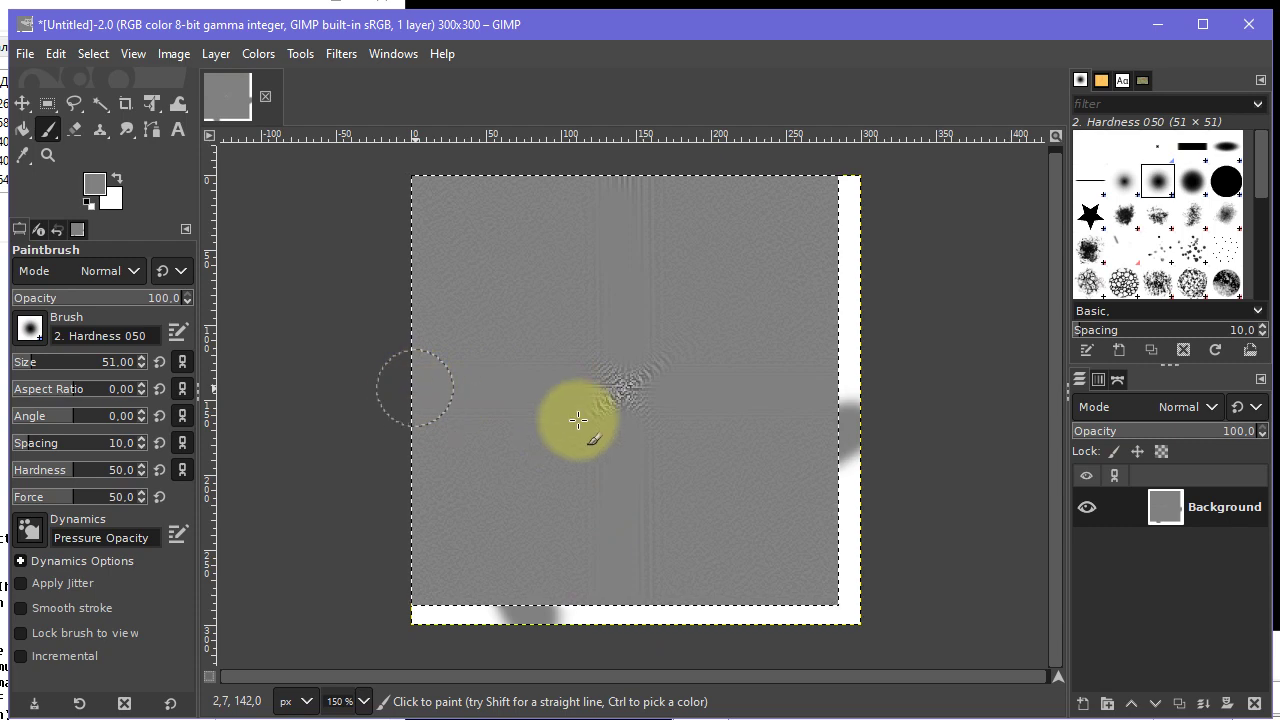
click(338, 54)
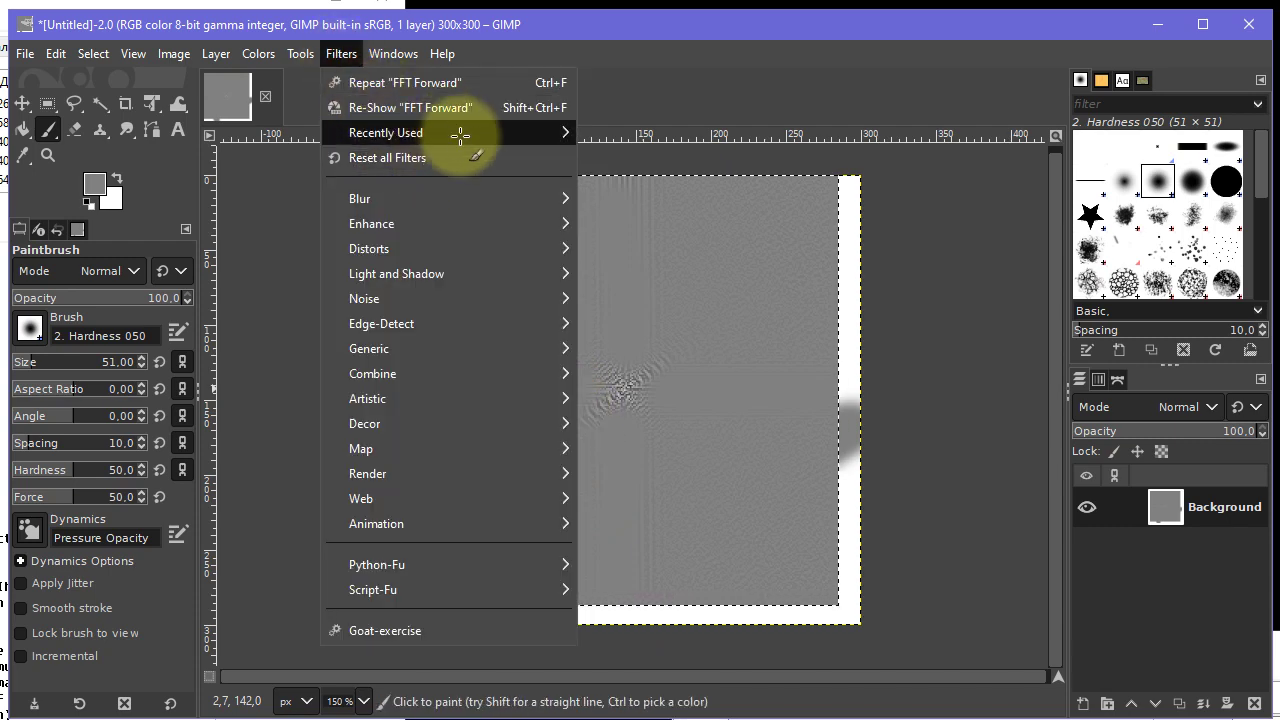
mouse_move(369, 348)
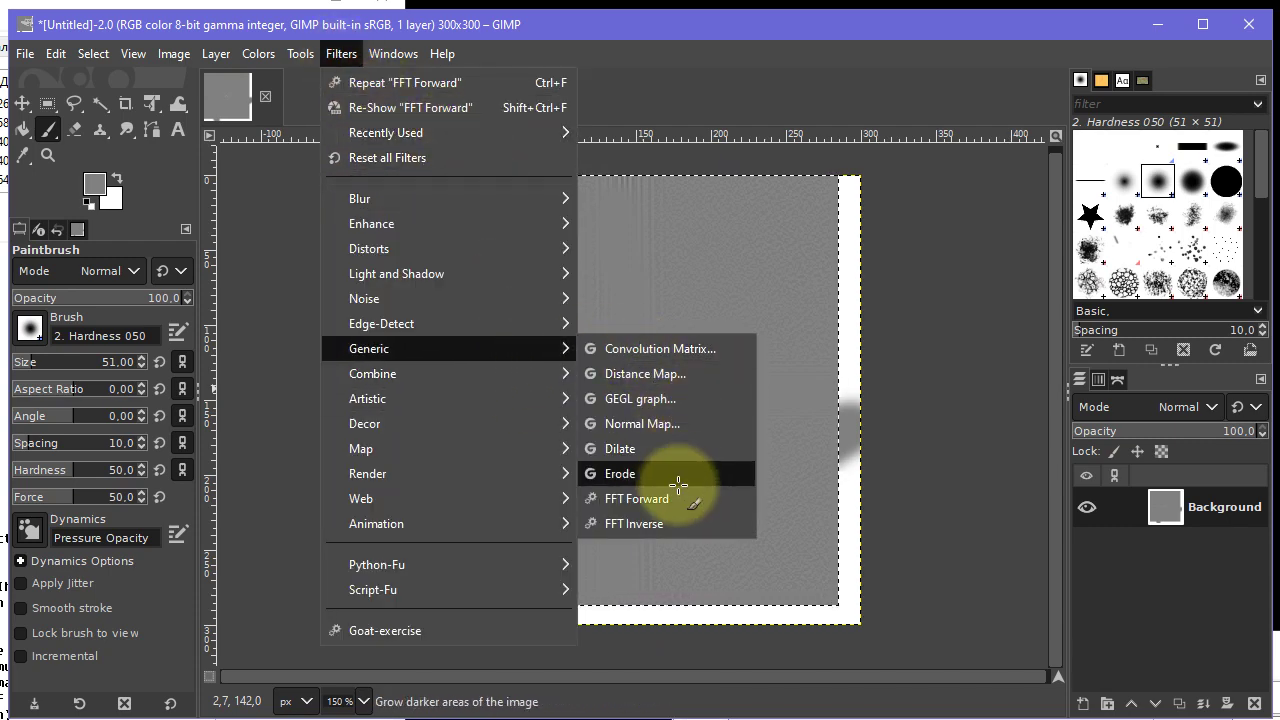
click(668, 524)
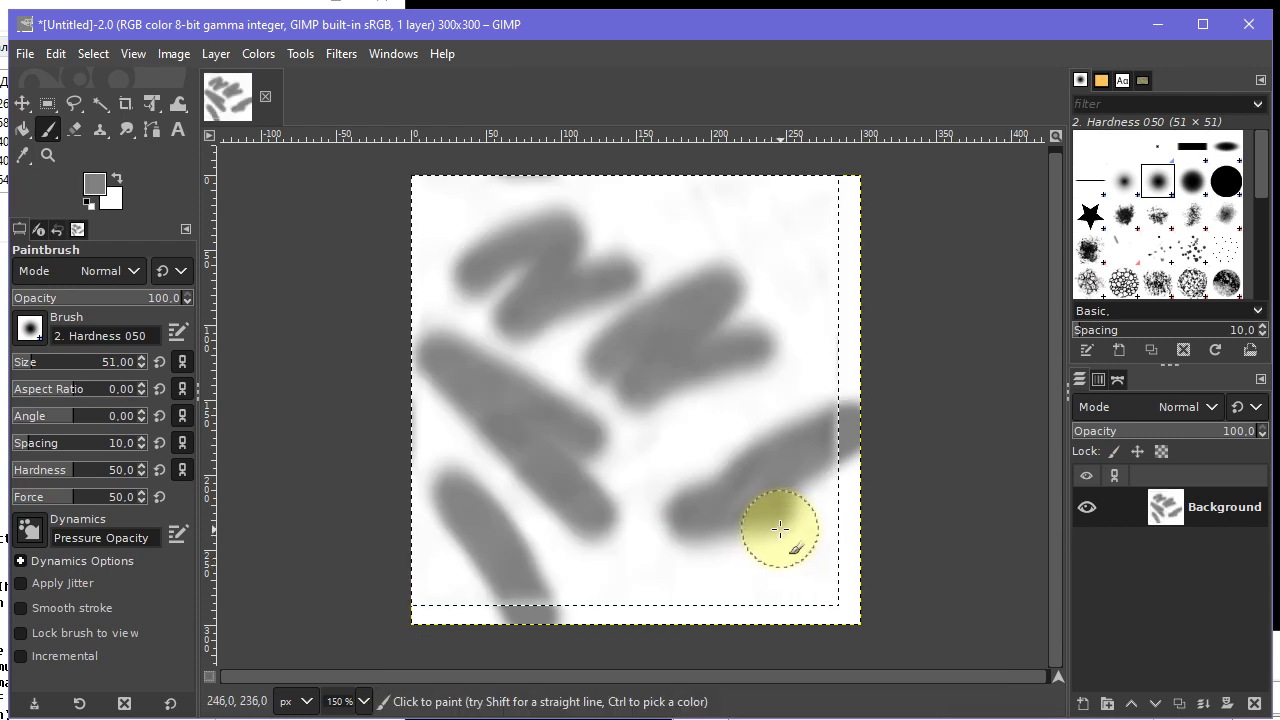